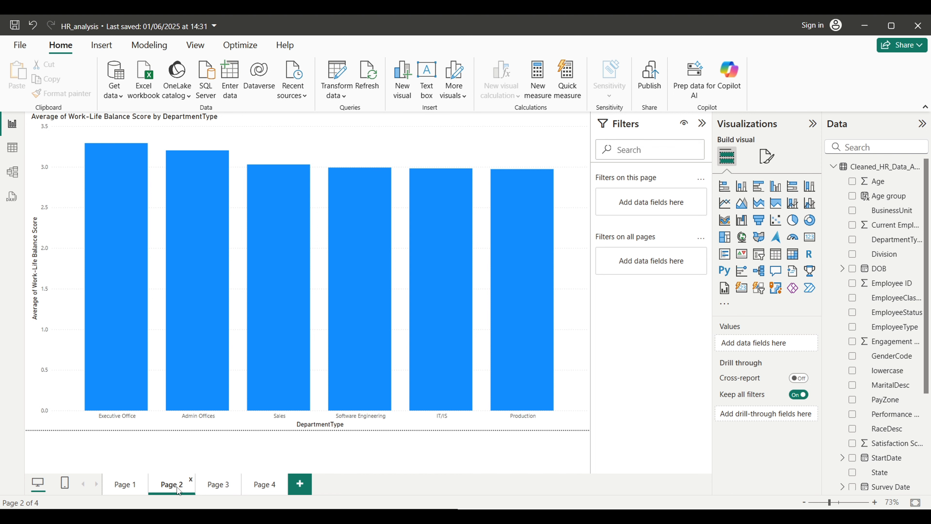
Review the visuals on Page 3 and Page 4 of the report and the analysis questions in the Word document.
left_click(213, 483)
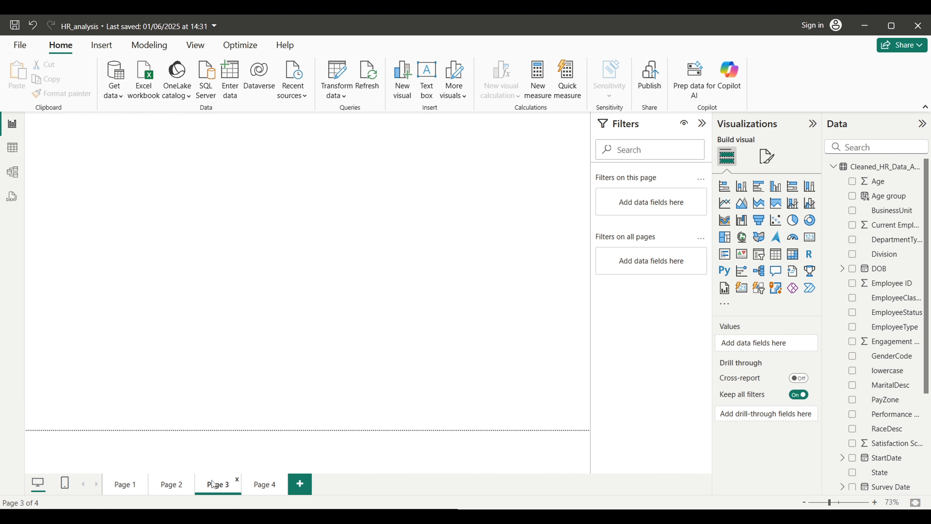
left_click(264, 484)
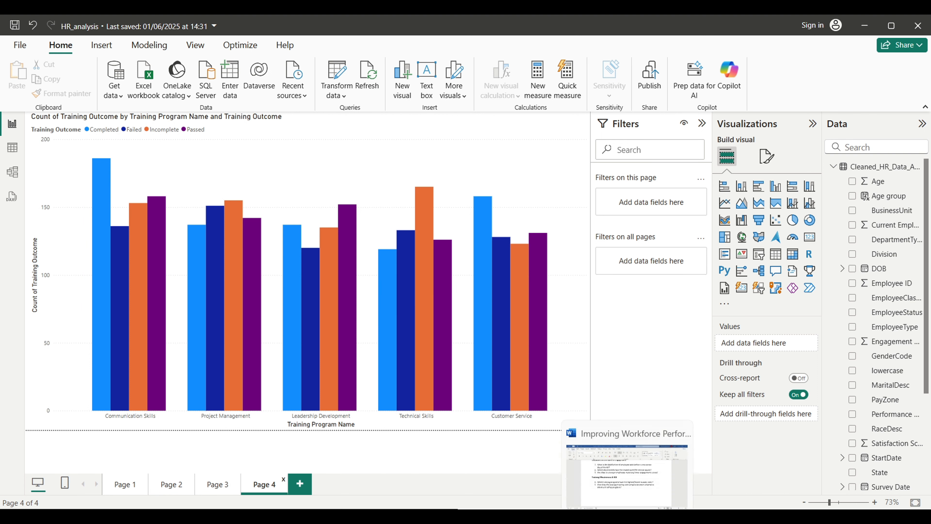
left_click(625, 516)
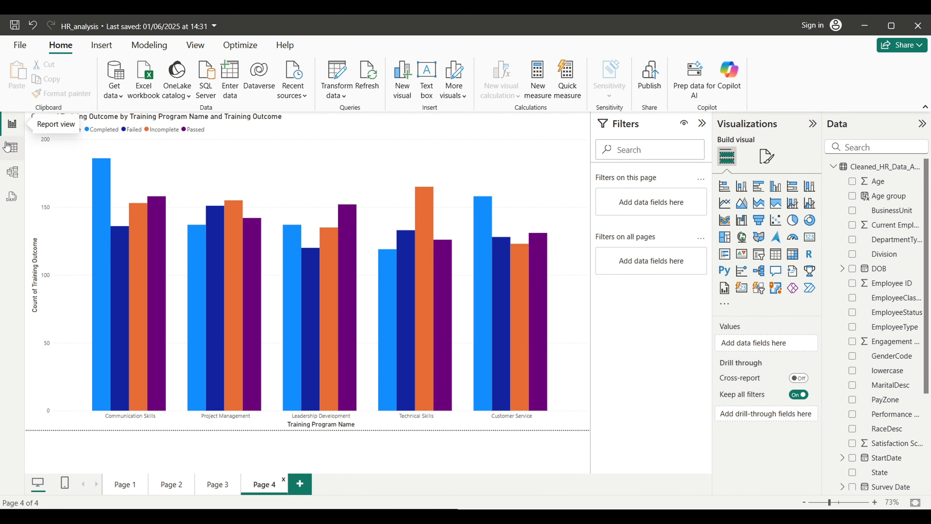
Inspect the distinct Training Type values in the data table and return to the report canvas.
left_click(8, 147)
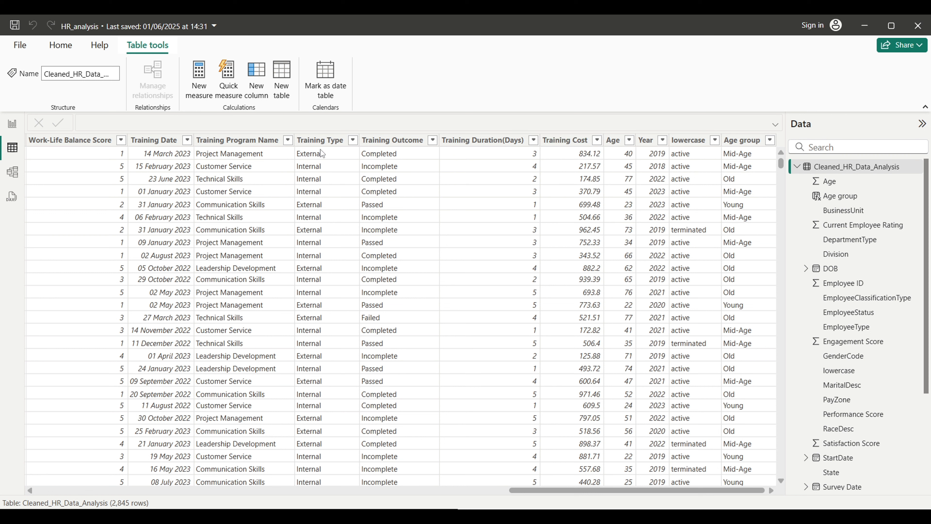
left_click(353, 141)
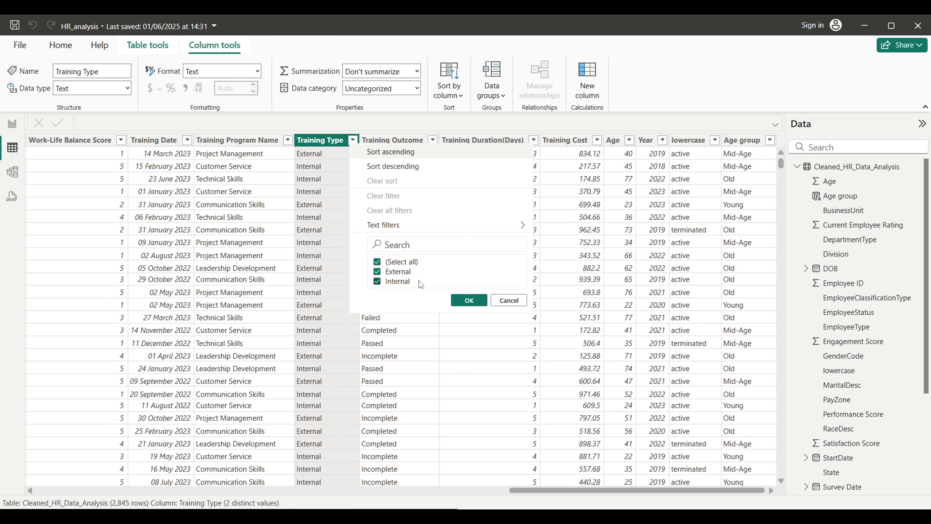
left_click(515, 303)
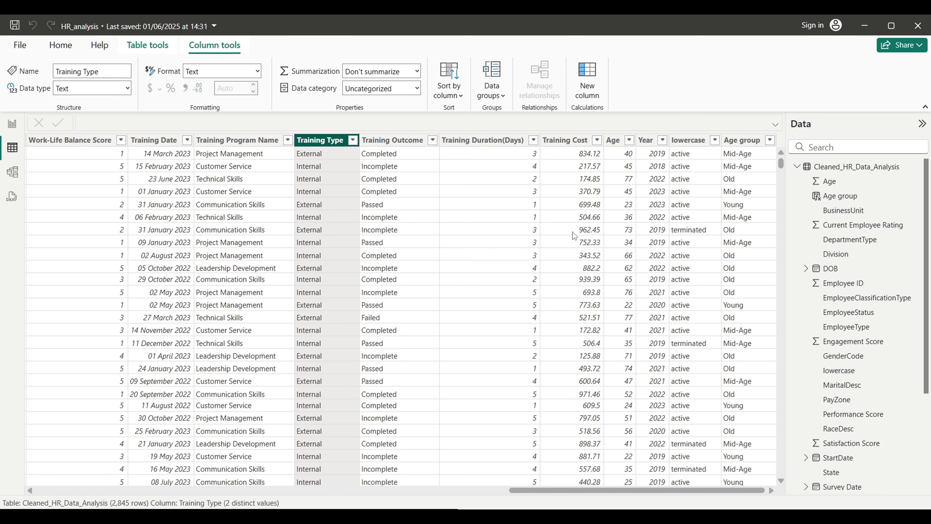
left_click(11, 127)
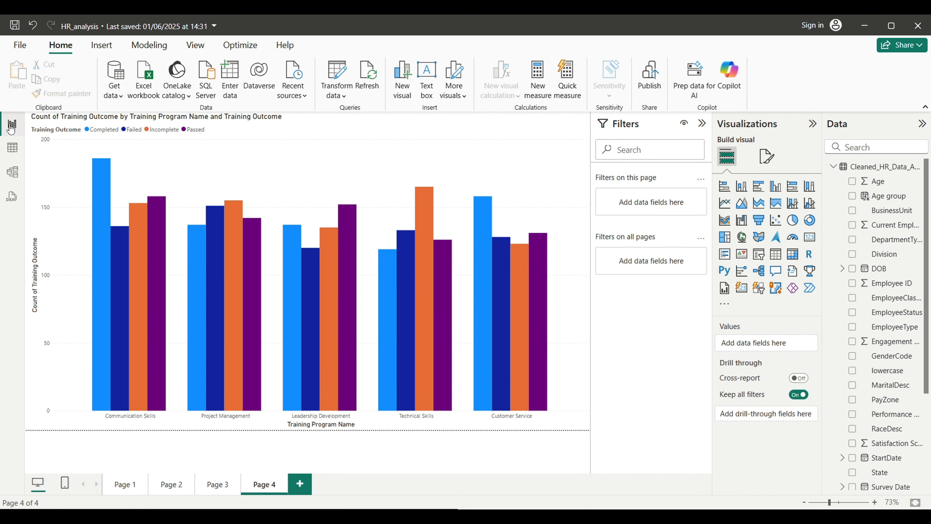
Add a new report page and build a table visual from the Training Type and Training Cost fields.
left_click(310, 489)
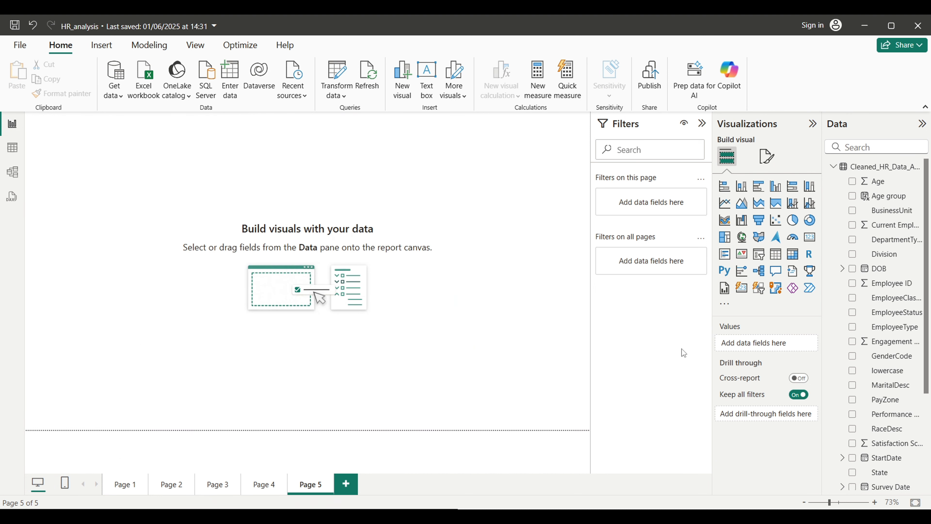
scroll(893, 373, "down", 4)
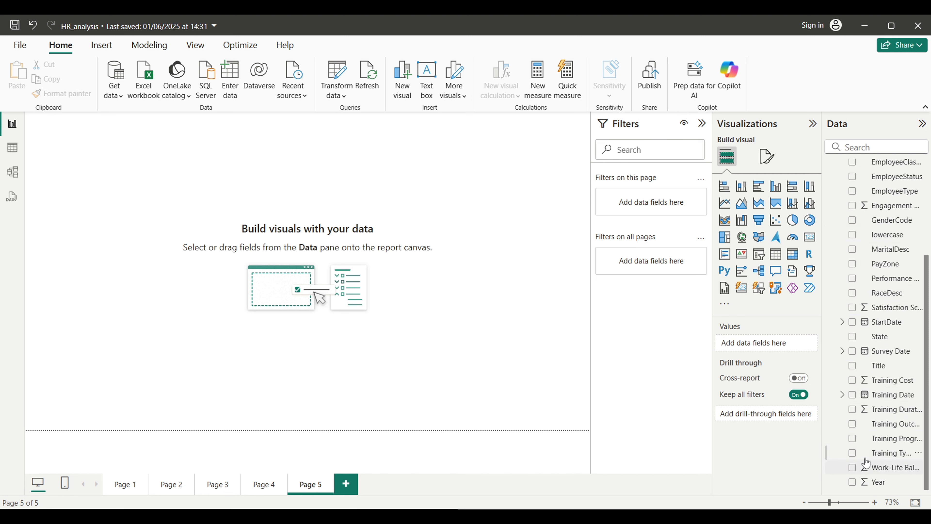
left_click(853, 454)
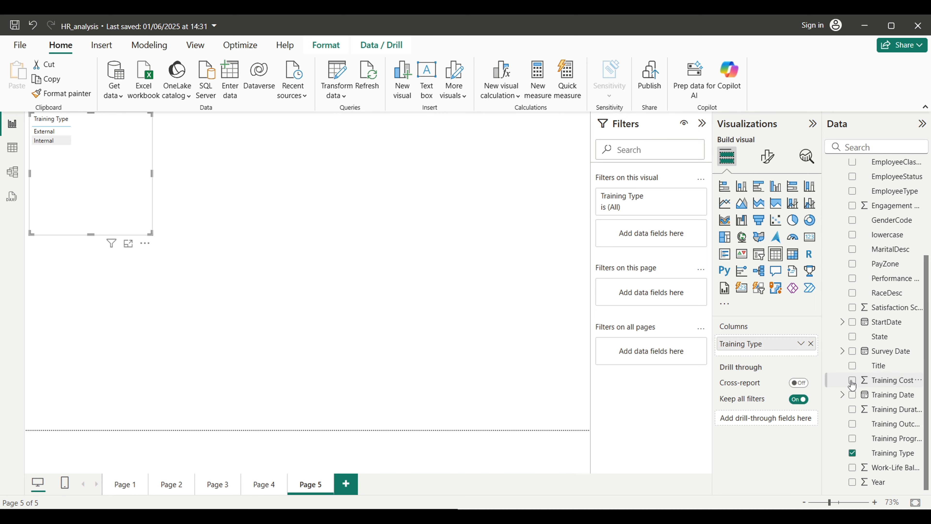
left_click(851, 381)
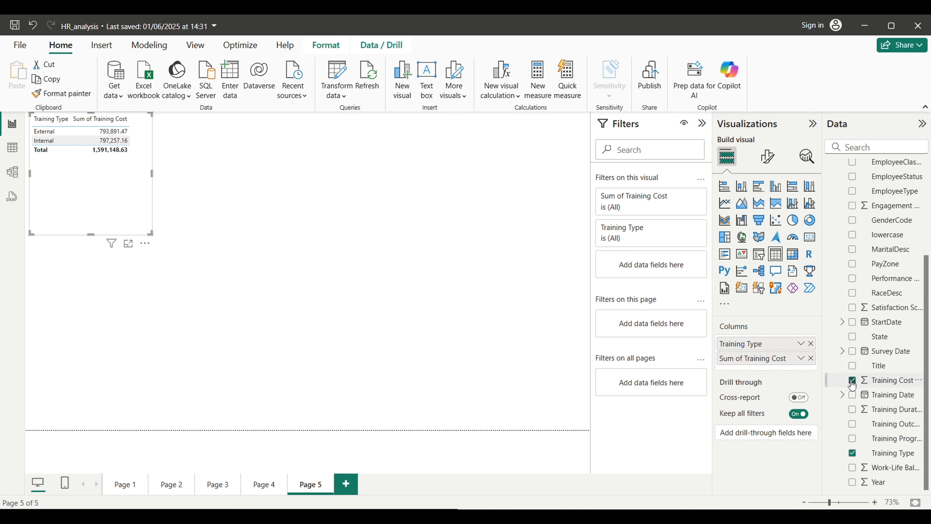
Summarize Training Cost as an average and convert the table to a pie chart enlarged to fill most of the page.
left_click(801, 360)
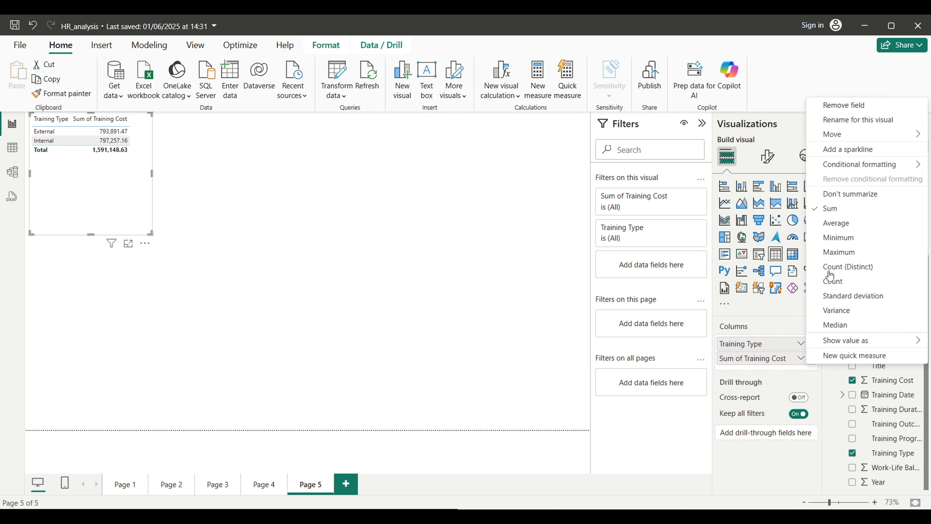
left_click(855, 225)
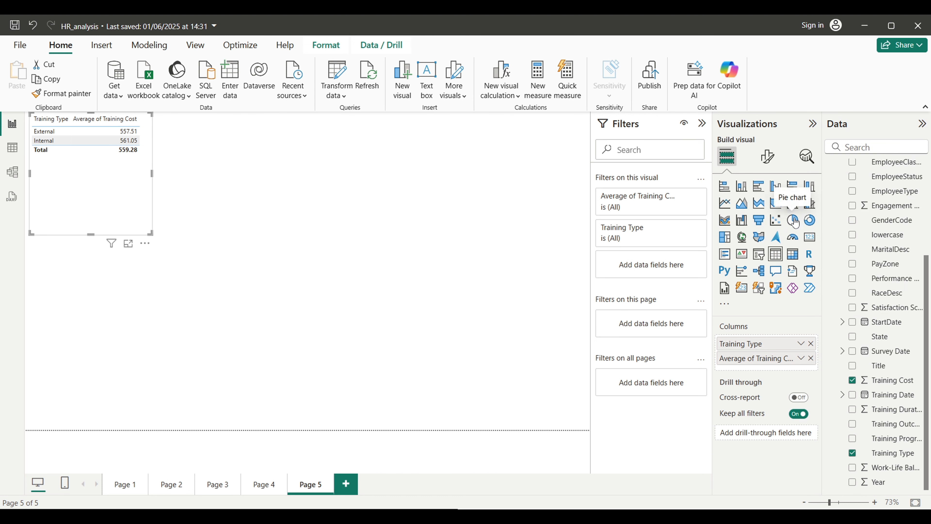
left_click(793, 221)
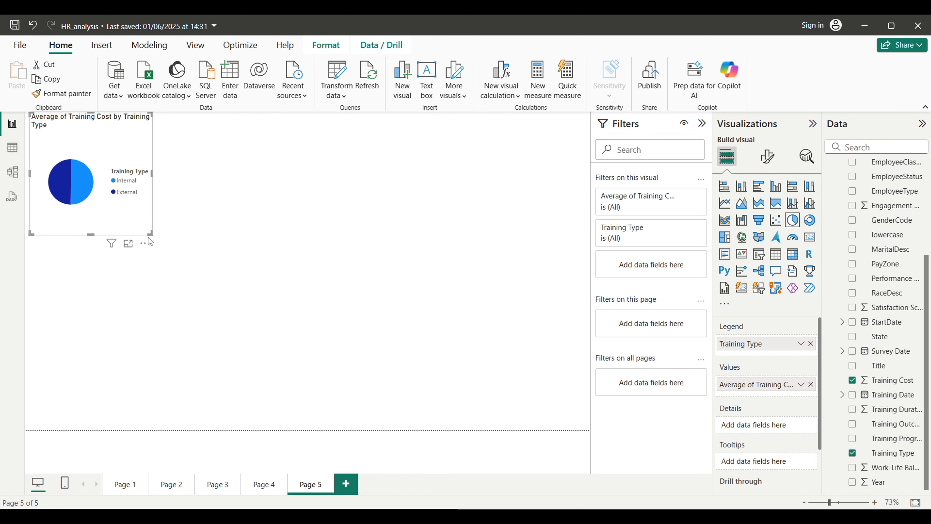
left_click_drag(151, 233, 542, 420)
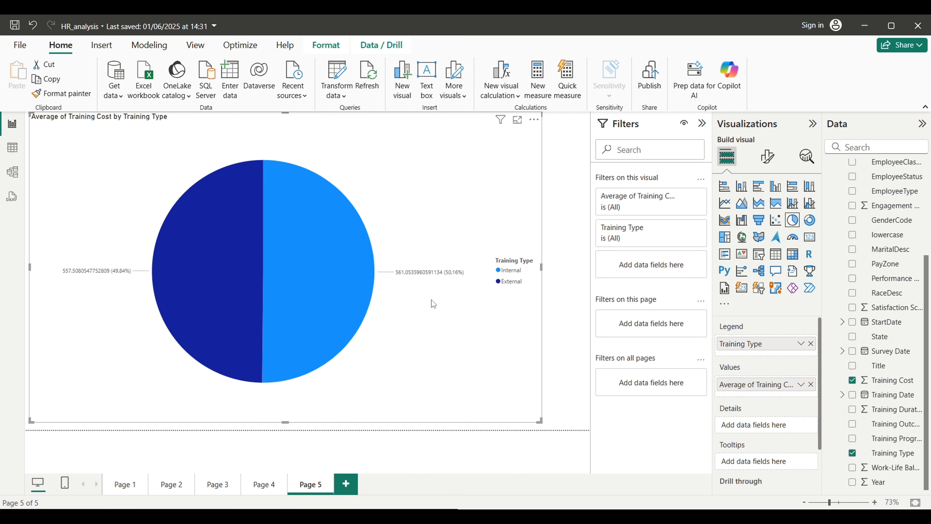
Recheck the training cost question in the Word document and add a new blank page to the Power BI report.
left_click(647, 515)
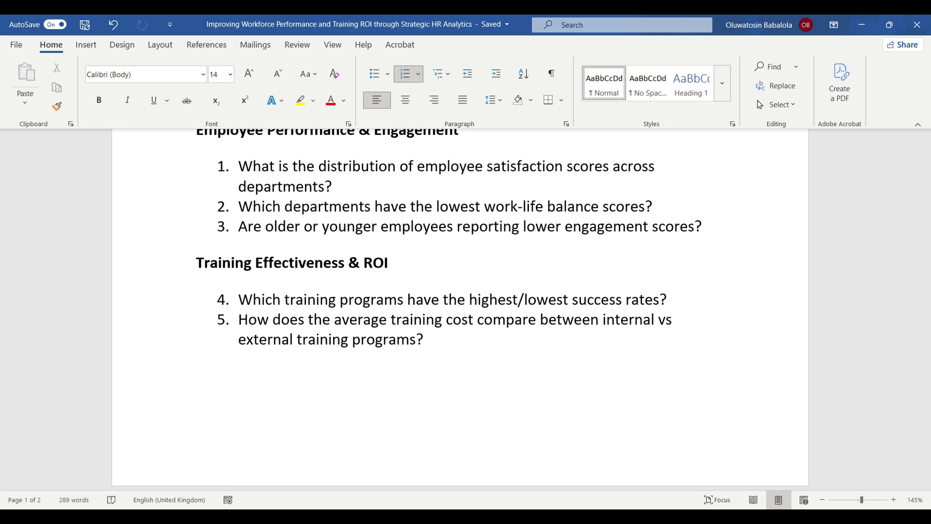
left_click(601, 515)
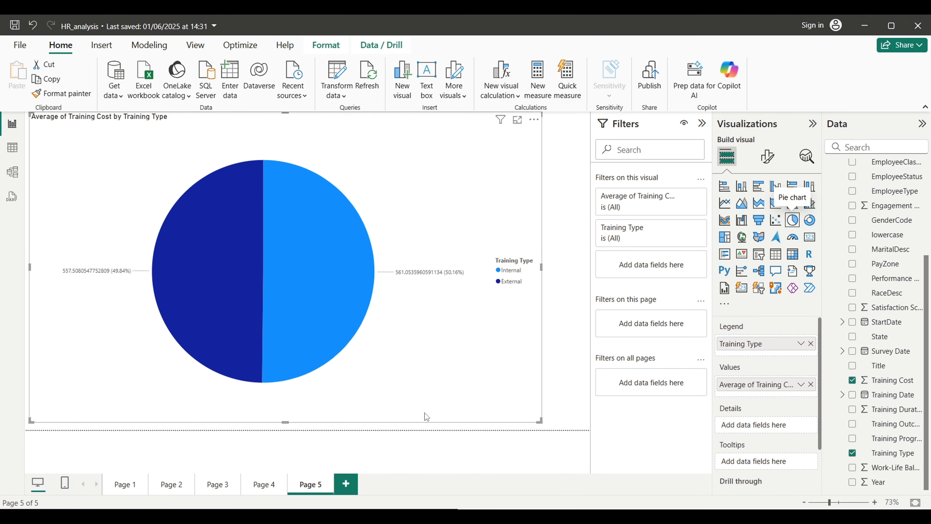
left_click(345, 484)
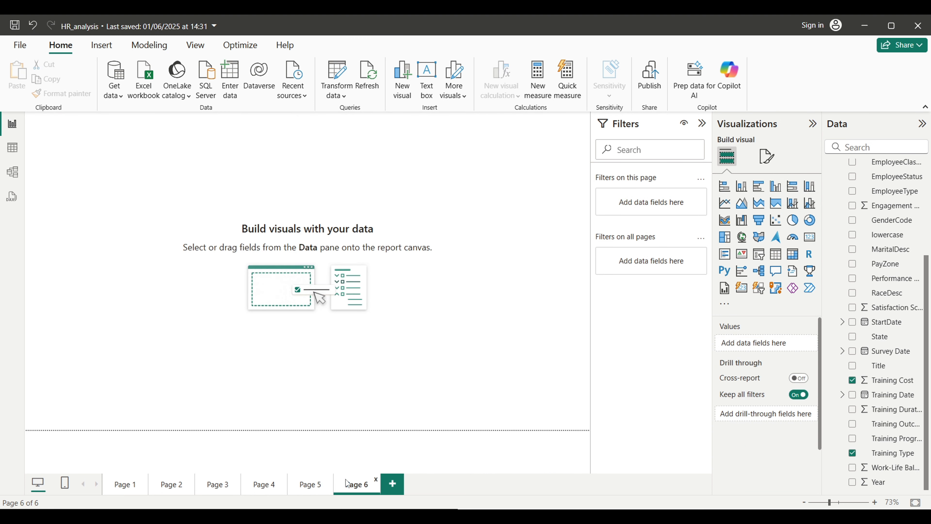
left_click(308, 485)
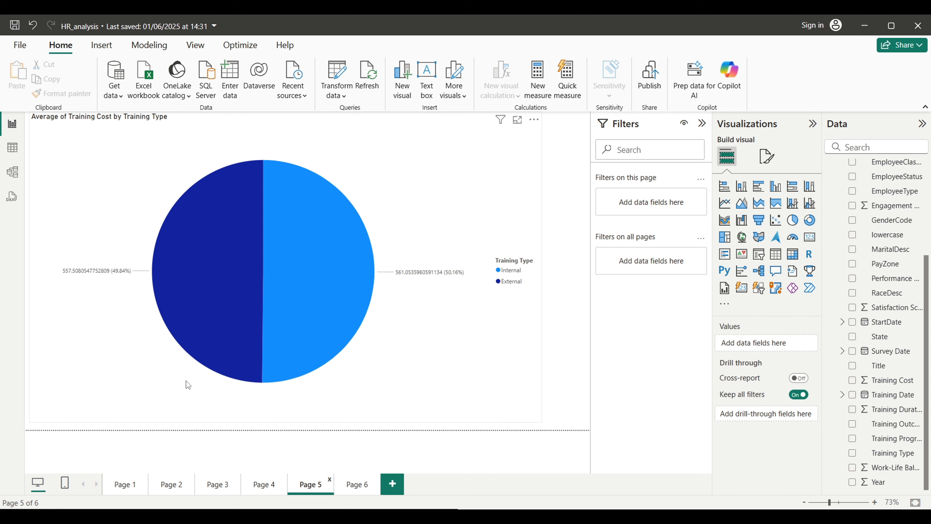
left_click(369, 486)
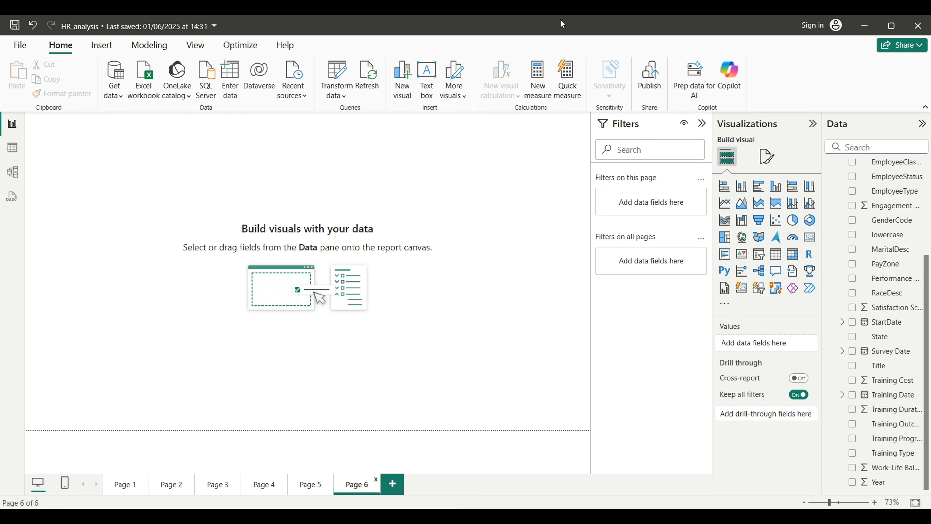
Create a measure Avg_internal whose formula starts with CALCULATE and the AVERAGE of Cleaned_HR_Data_Analysis[Training Cost].
left_click(538, 79)
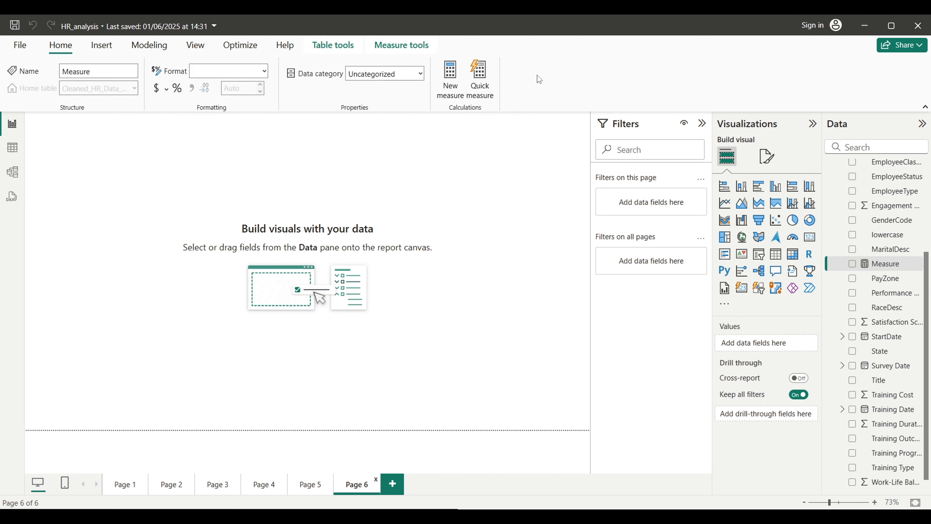
type("A")
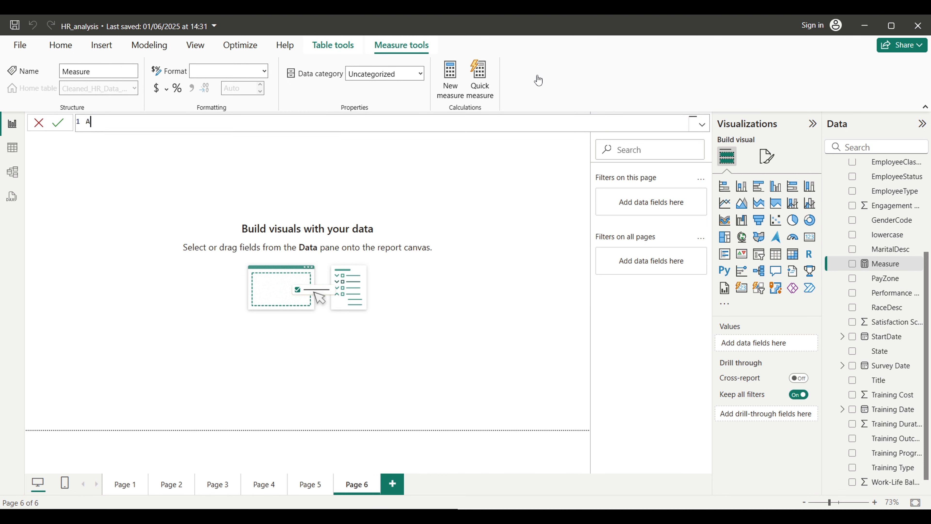
type("vg_internal = CAL")
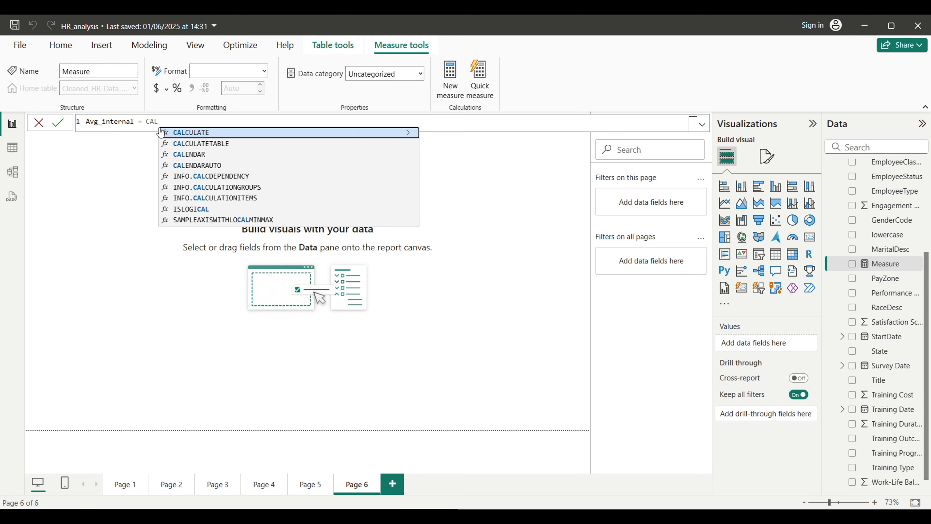
key("Tab")
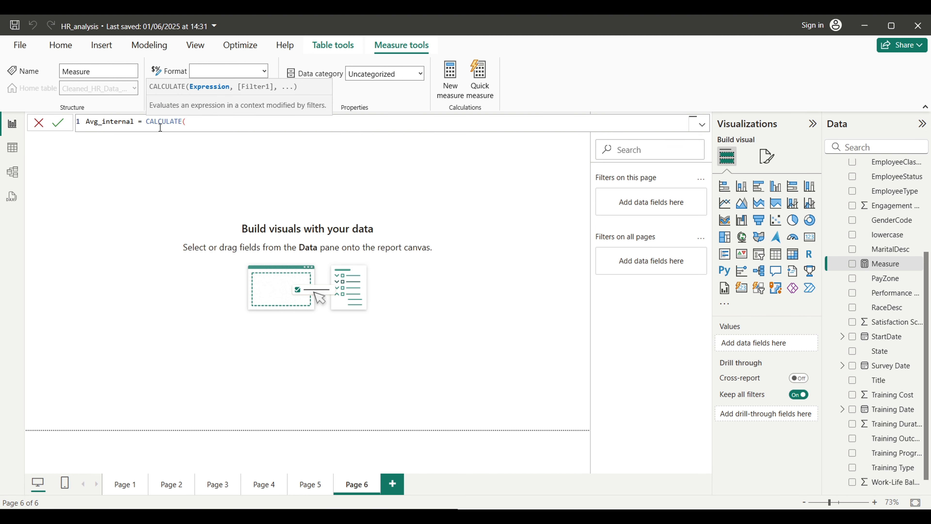
type("AVER")
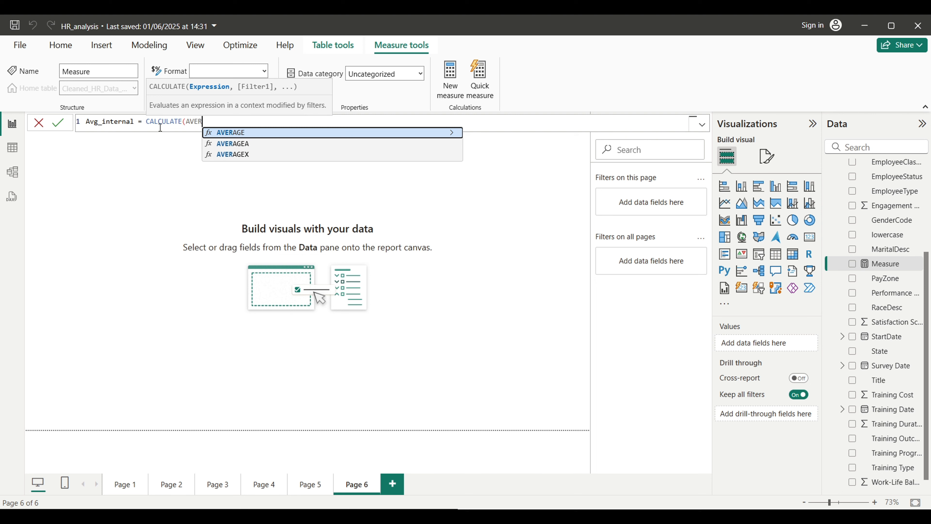
key("Tab")
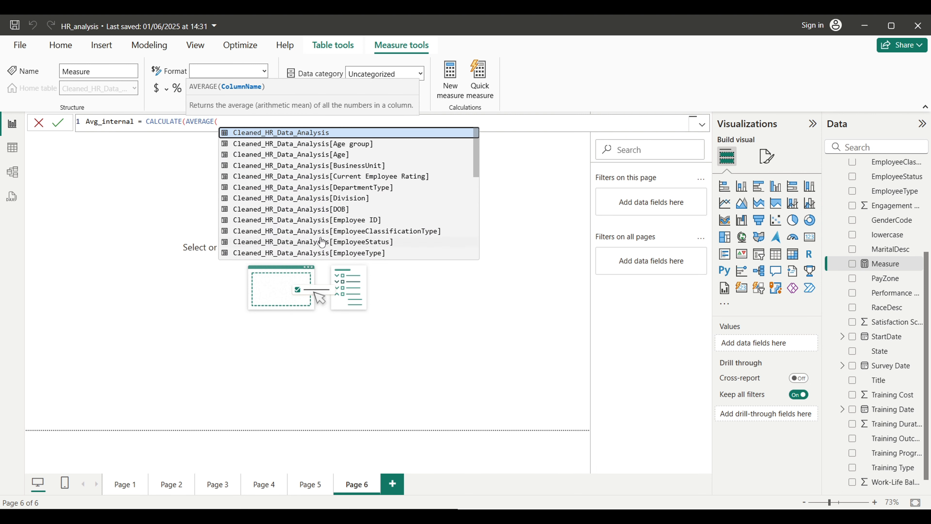
scroll(306, 225, "down", 10)
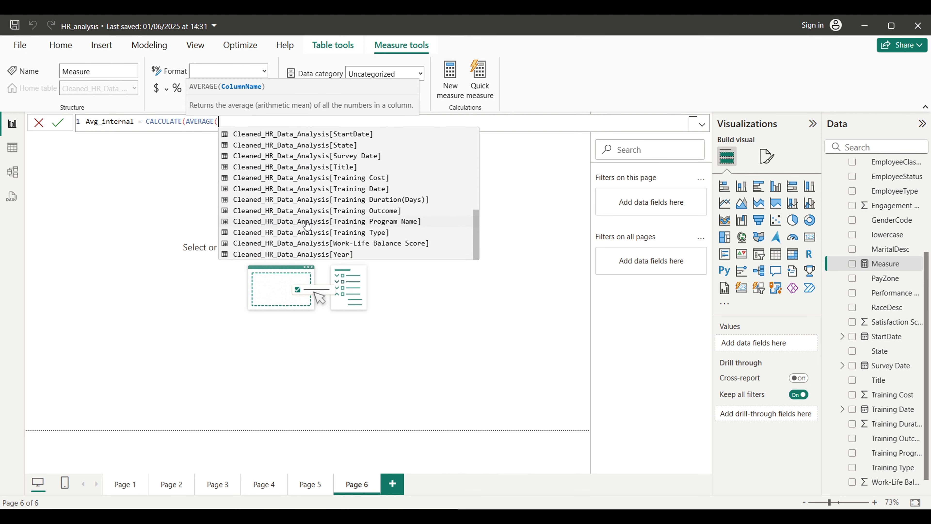
left_click(383, 178)
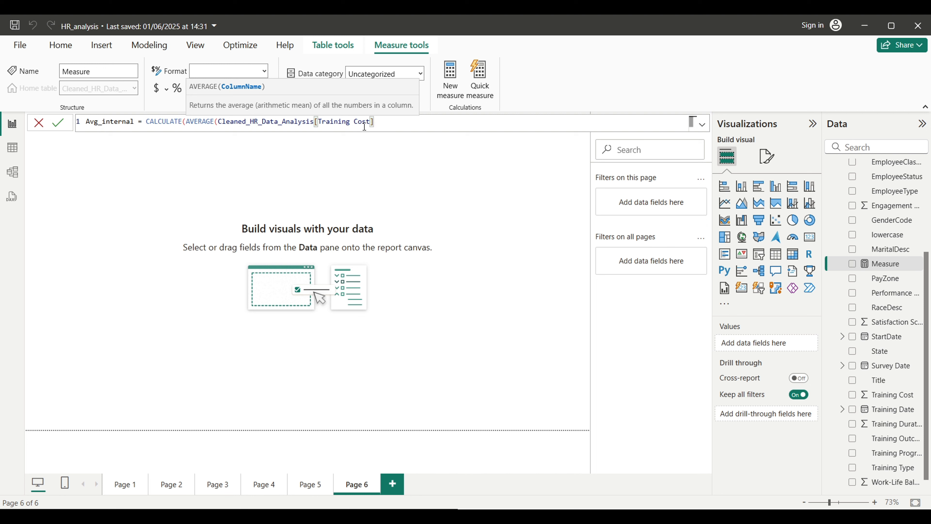
Complete the formula with the filter Cleaned_HR_Data_Analysis[Training Type] = "Internal" and close the parentheses.
type("), ")
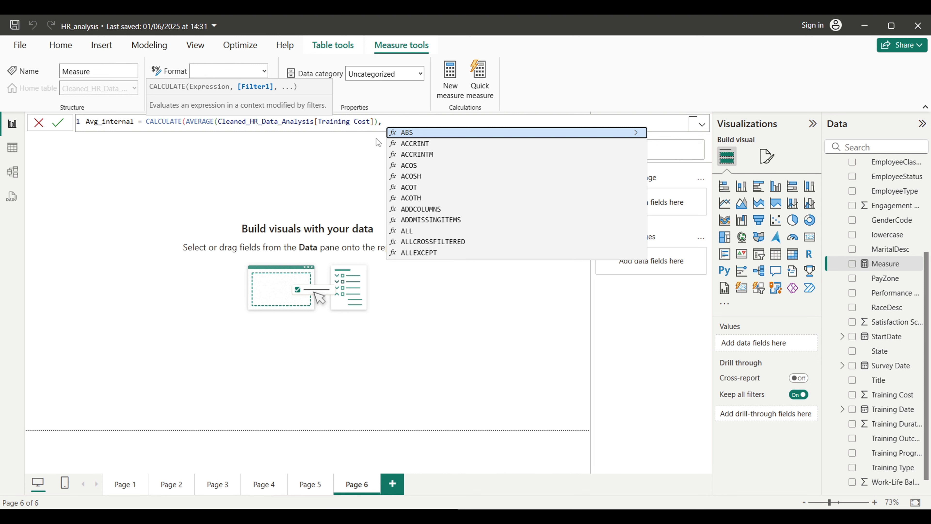
type("CL")
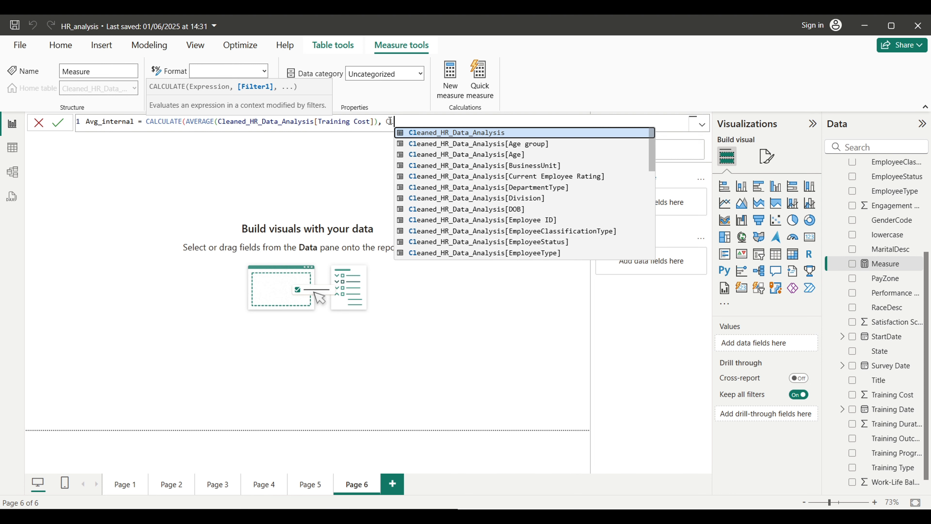
scroll(559, 192, "down", 3)
scroll(559, 192, "down", 5)
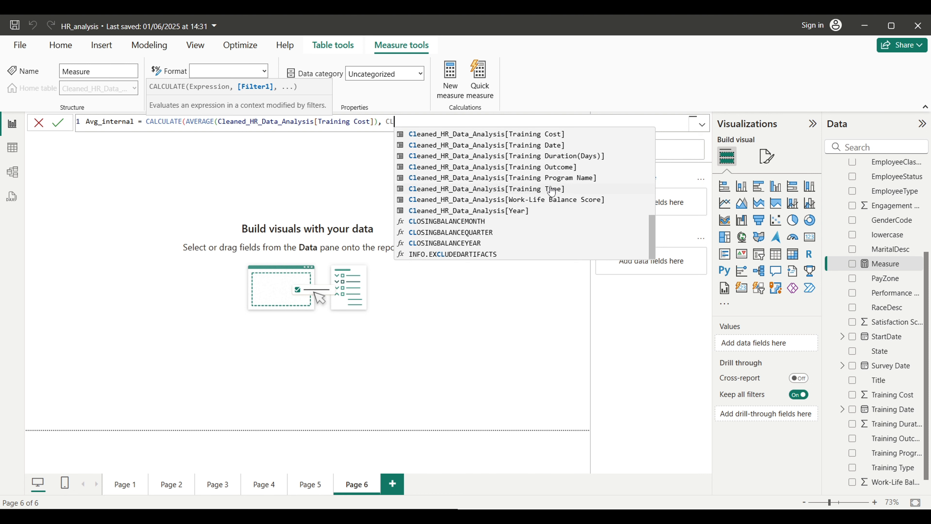
left_click(552, 190)
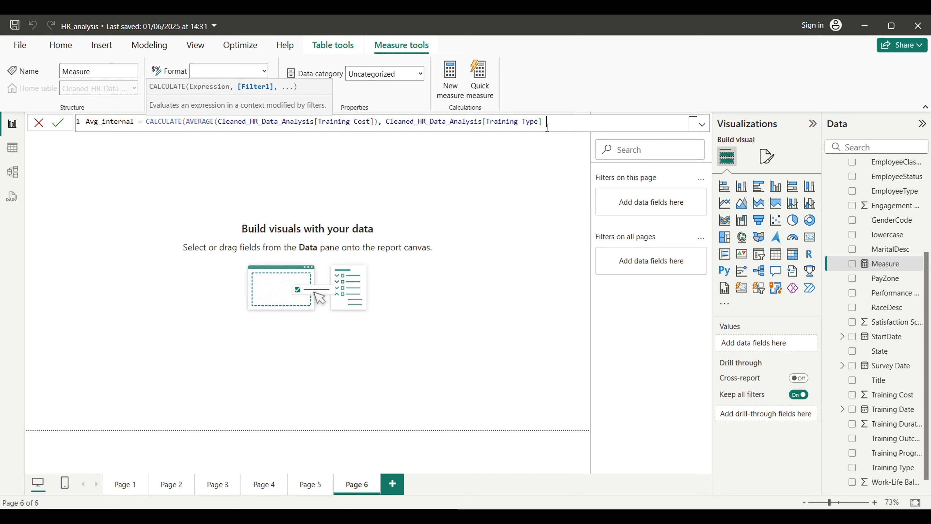
type("= \"Internal\")")
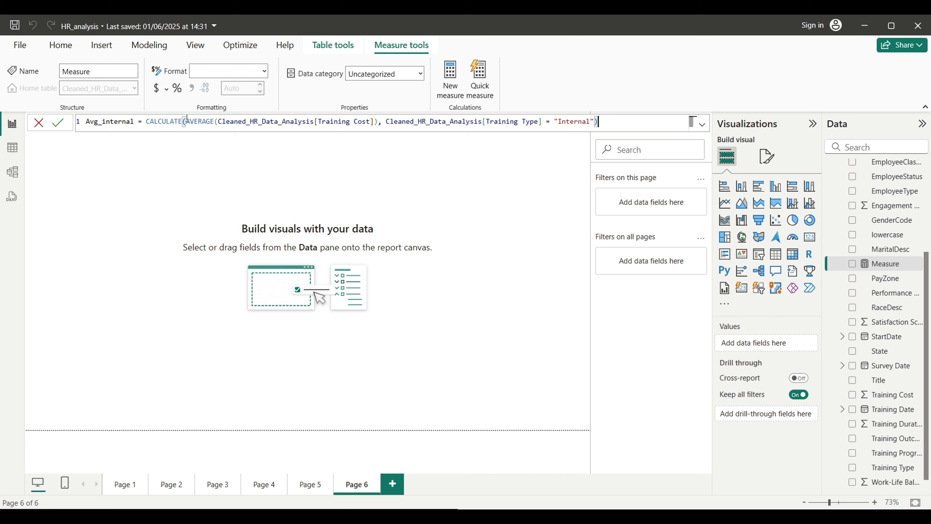
Copy the entire Avg_internal formula and commit the measure.
key("ctrl+a")
key("ctrl+c")
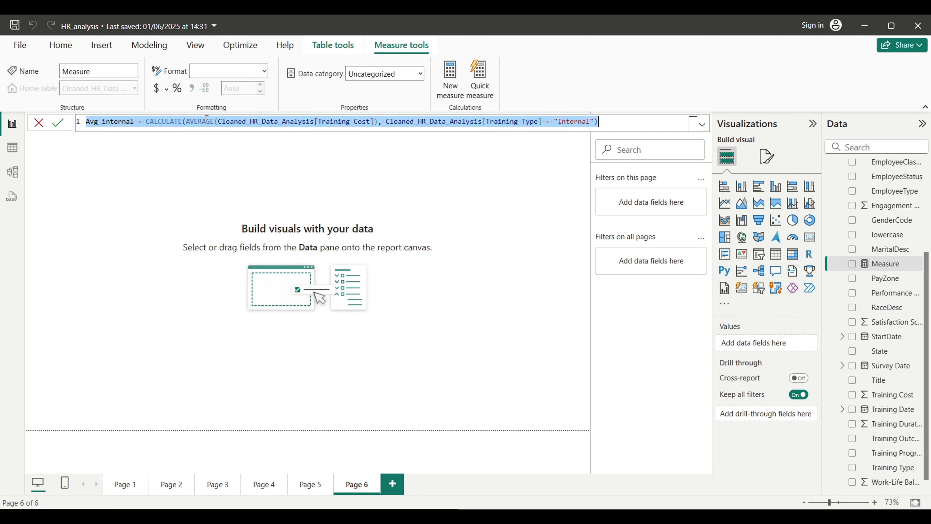
left_click(635, 120)
key("Return")
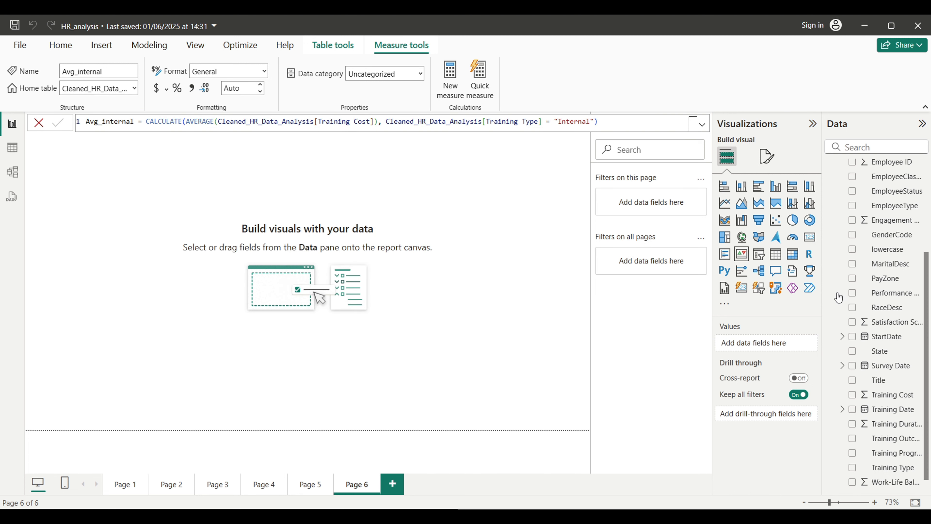
Show the Avg_internal measure in a card visual and size it as a small card in the page's upper-left corner.
scroll(890, 349, "up", 4)
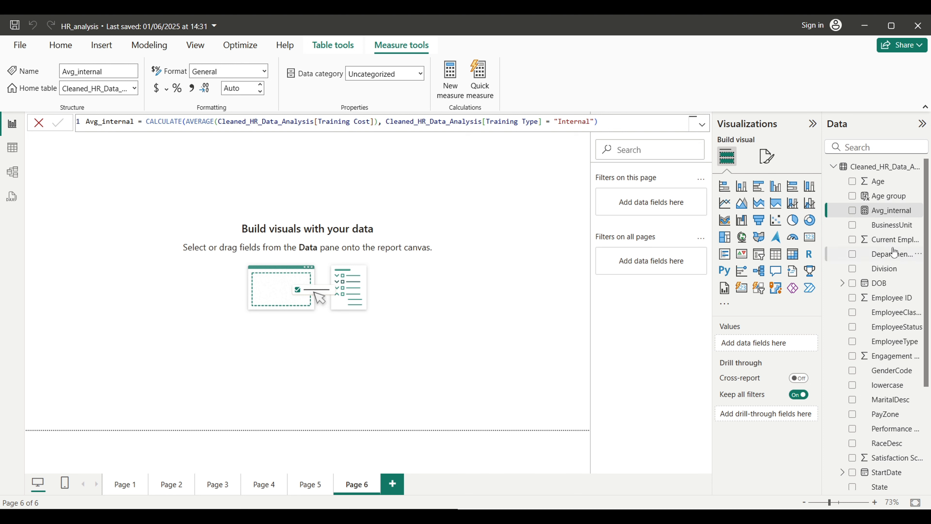
left_click(852, 212)
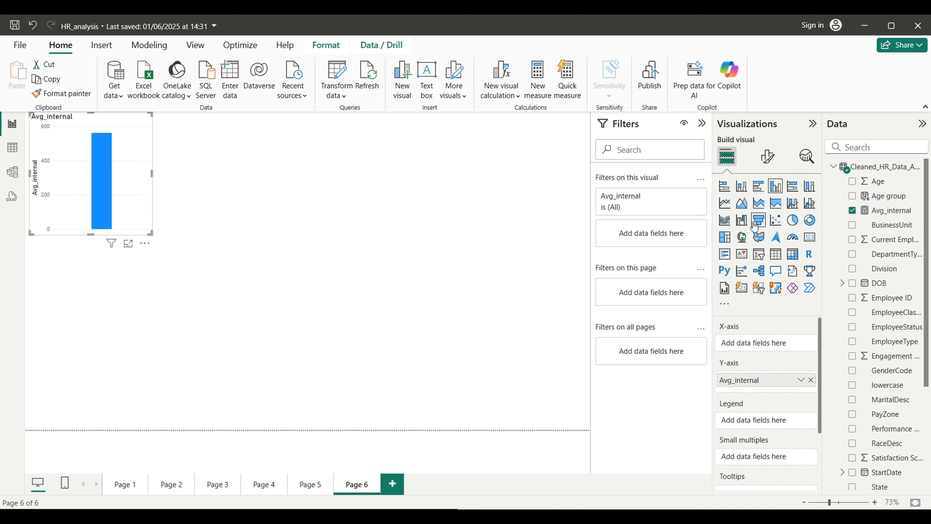
left_click(809, 237)
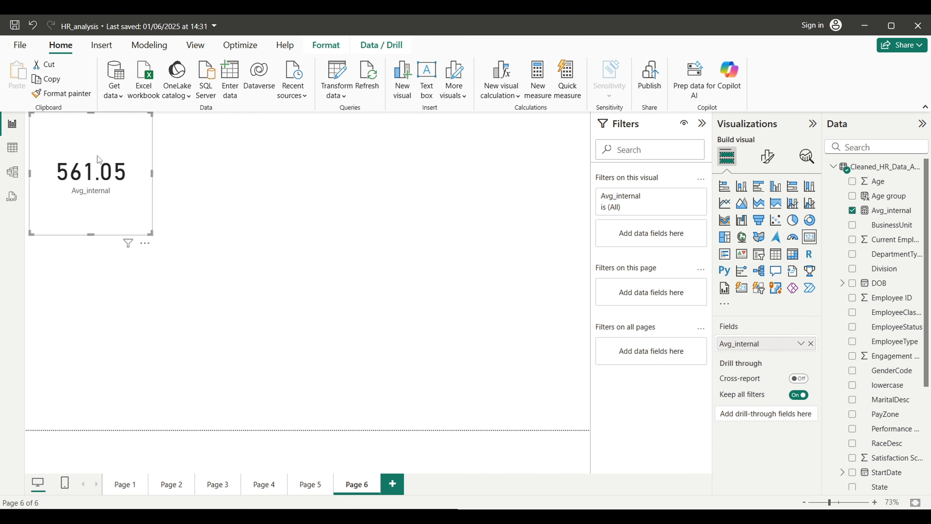
left_click_drag(151, 233, 600, 450)
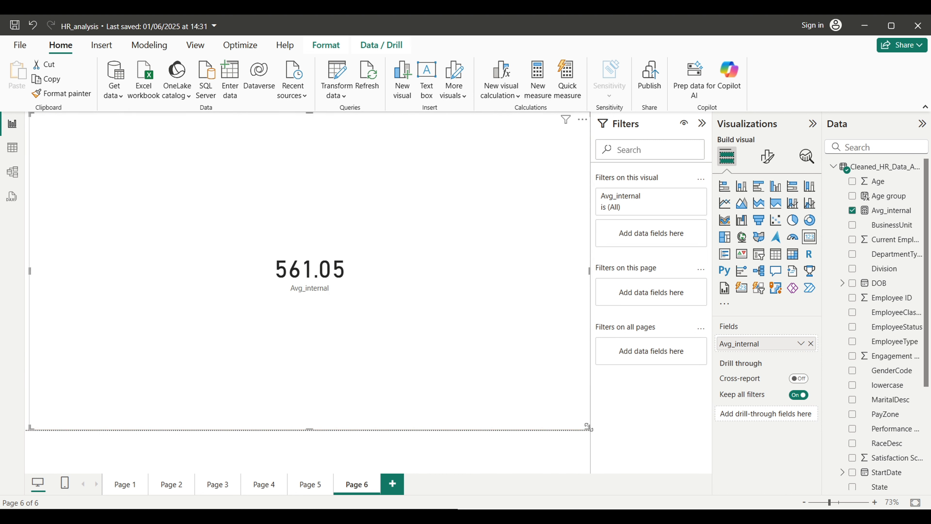
left_click_drag(587, 427, 142, 161)
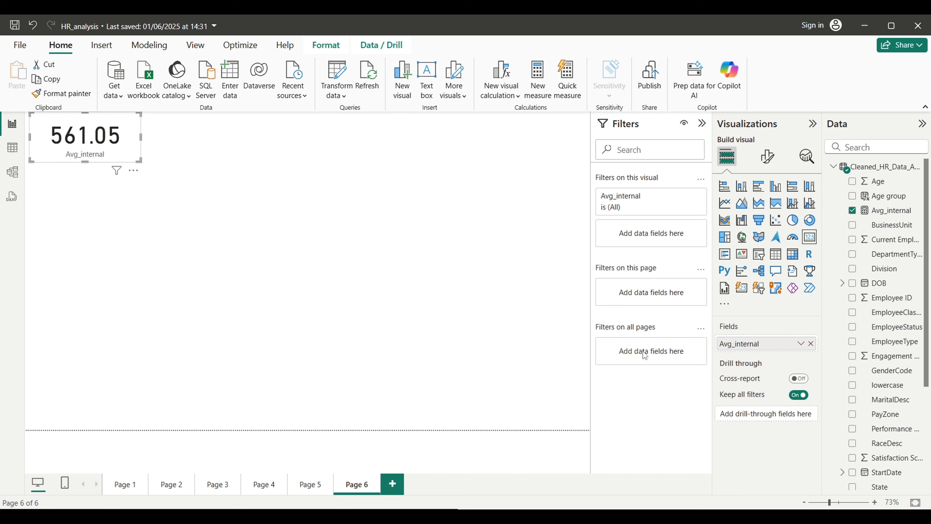
Create a measure Avg_external from the copied Avg_internal formula, changing its Training Type filter to "External".
left_click(542, 81)
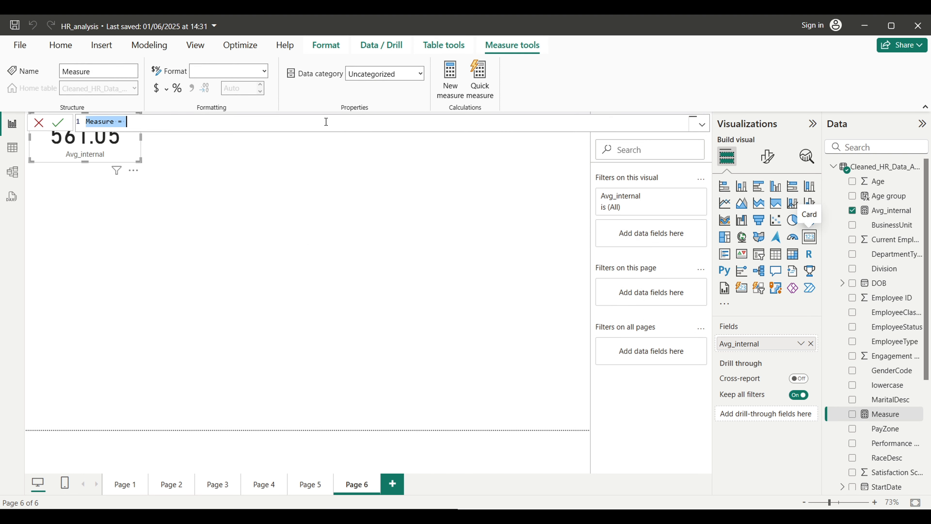
key("ctrl+v")
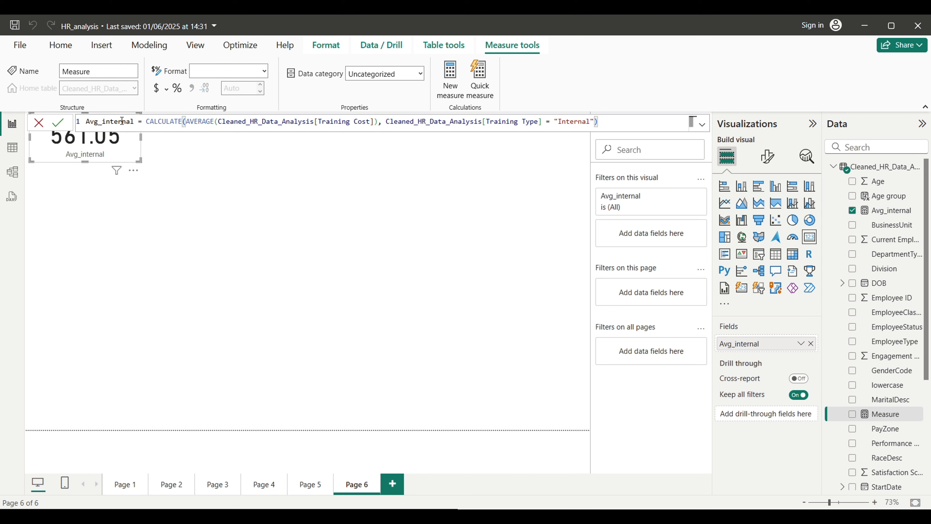
left_click_drag(122, 121, 101, 121)
type("exter")
double_click(577, 122)
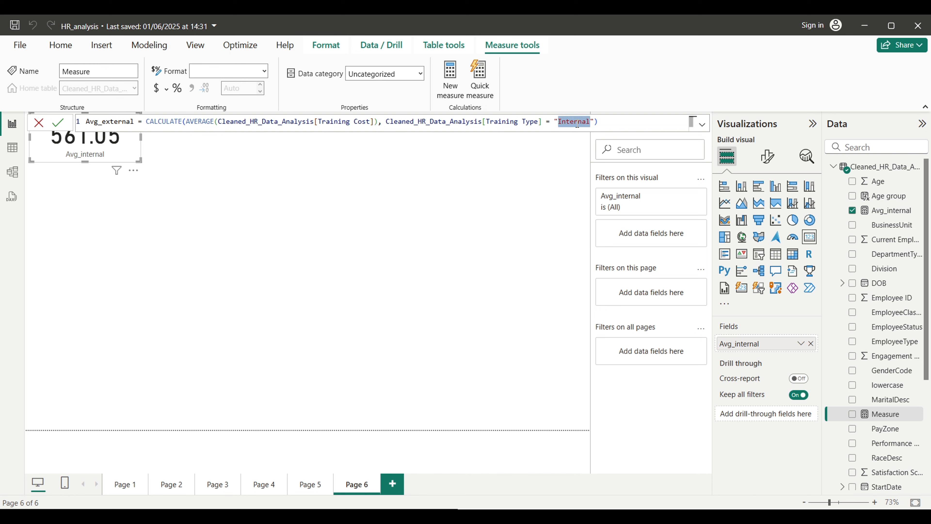
type("External")
key("Return")
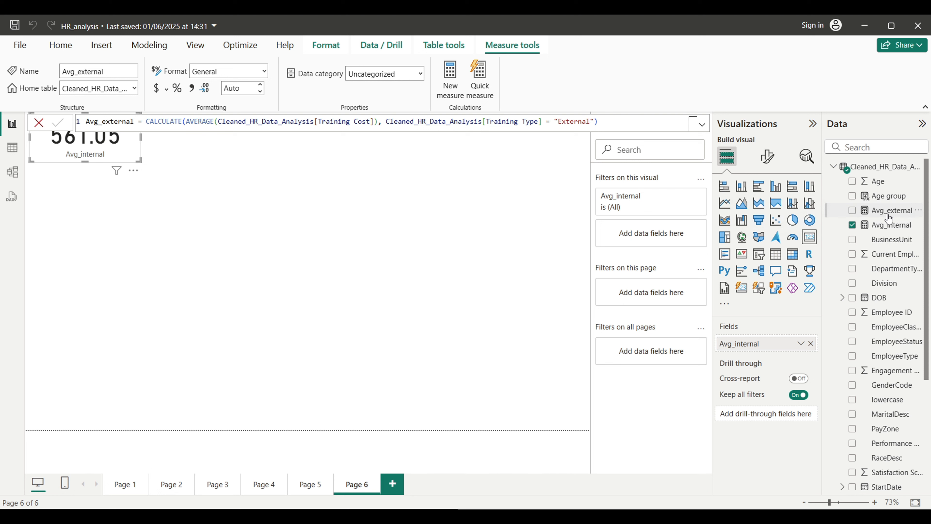
Show Avg_external in a separate card visual, placed beside the Avg_internal card and reduced to a matching height.
key("Escape")
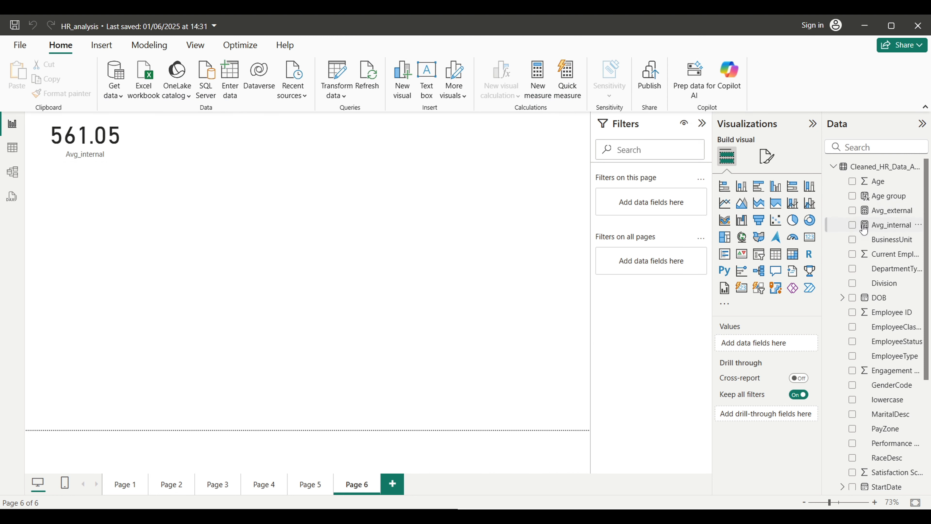
left_click(853, 211)
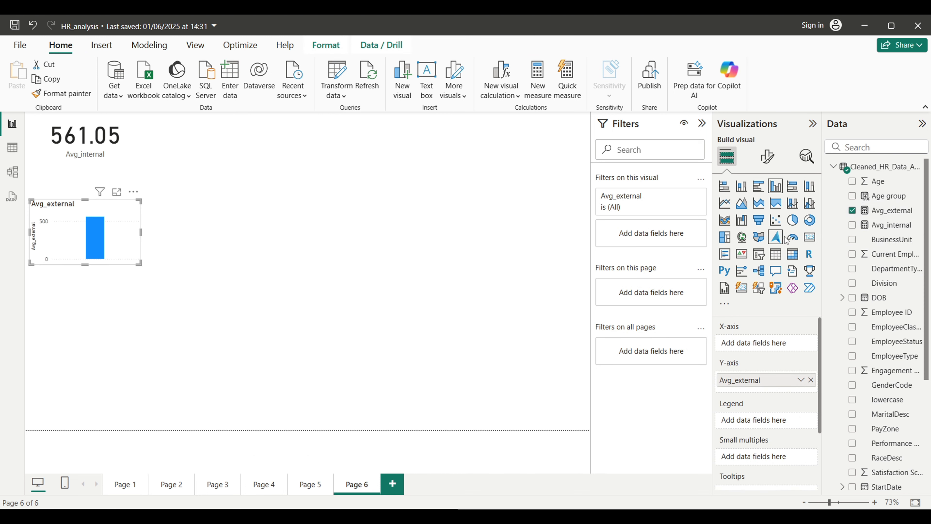
left_click(809, 237)
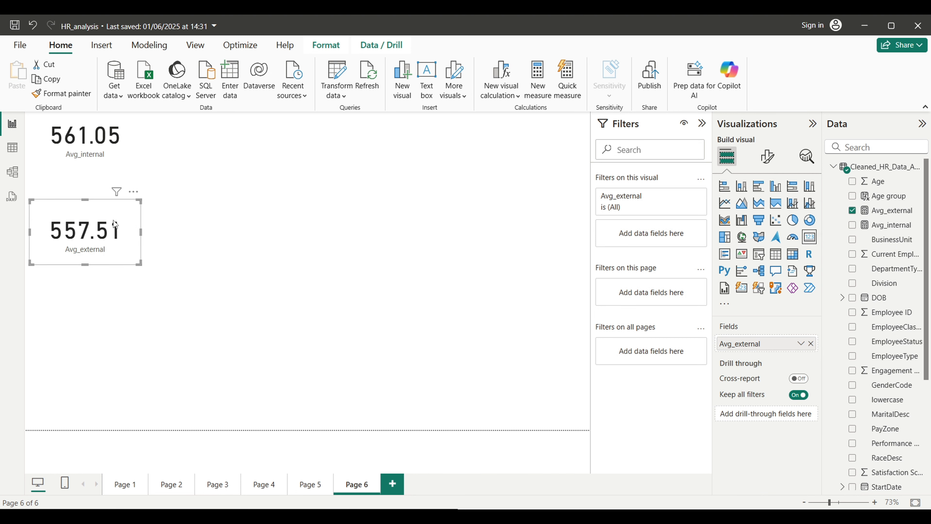
left_click_drag(115, 228, 215, 141)
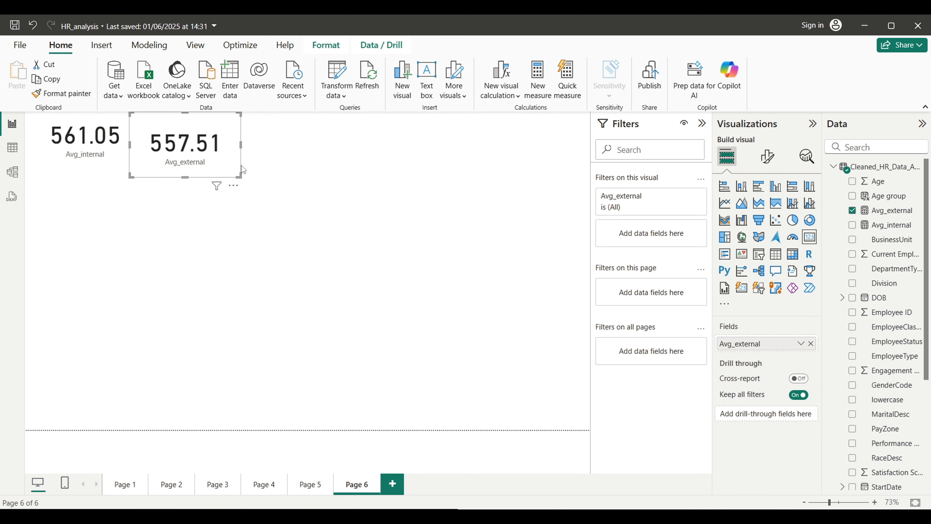
left_click_drag(242, 178, 240, 159)
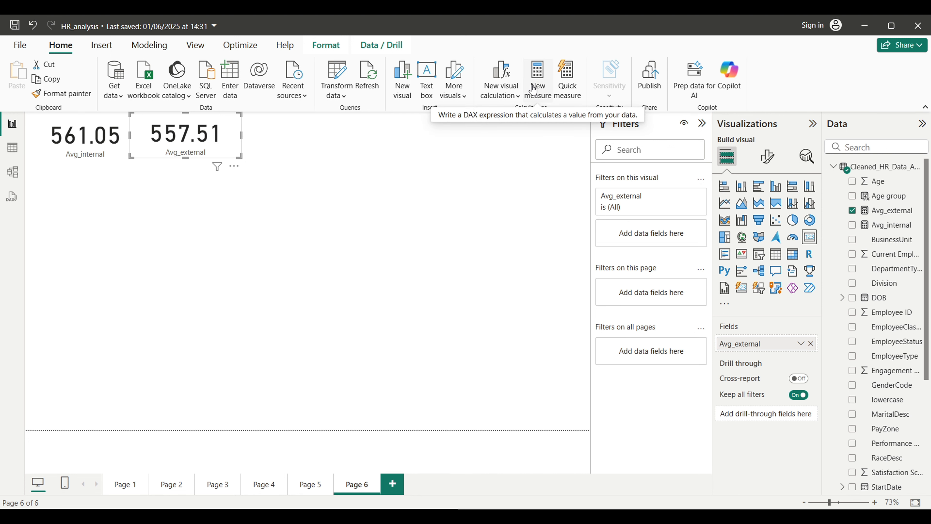
Compare the training cost pie chart on Page 5 with the two average cards on Page 6.
left_click(310, 489)
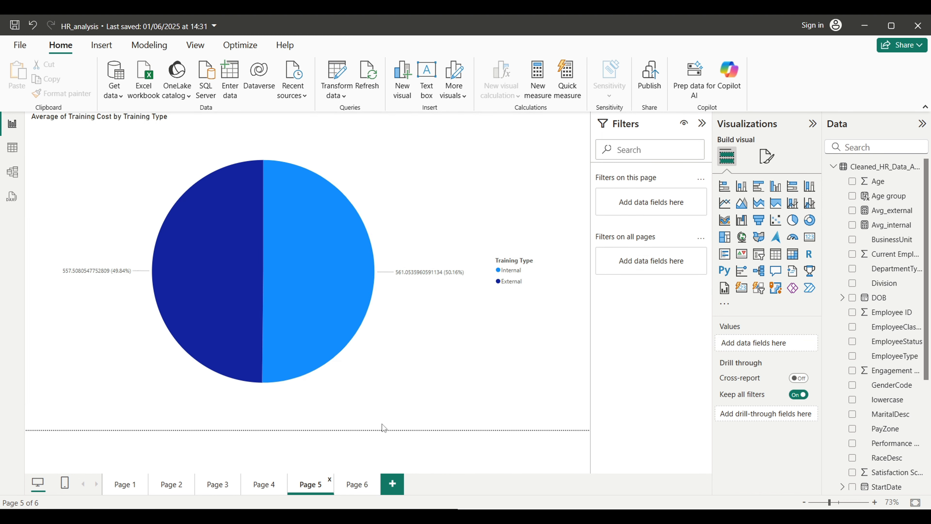
left_click(356, 488)
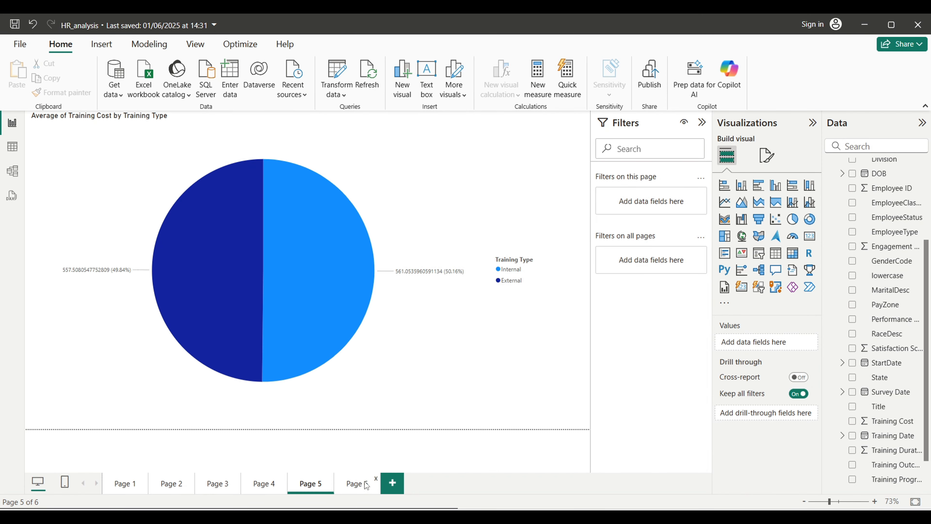
left_click(363, 482)
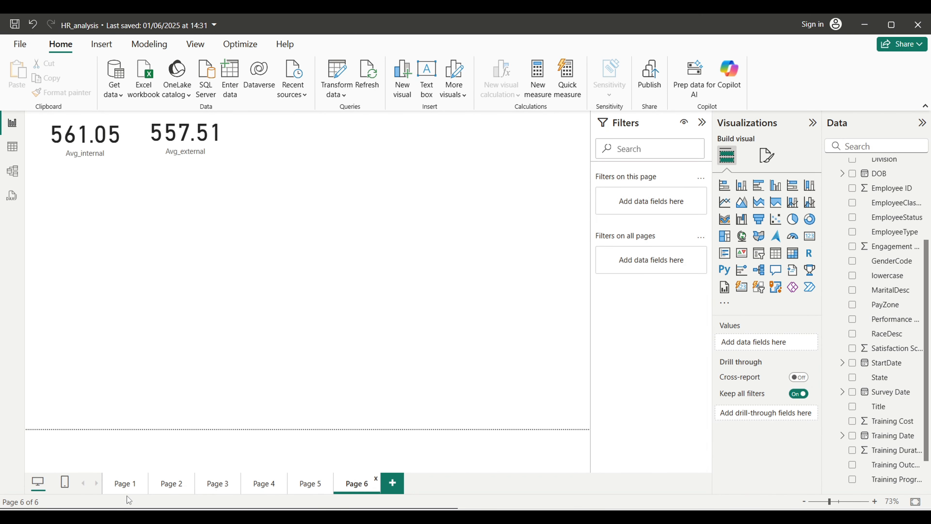
Look through Pages 1 to 3 of the report and return to the satisfaction score chart on Page 1.
left_click(121, 492)
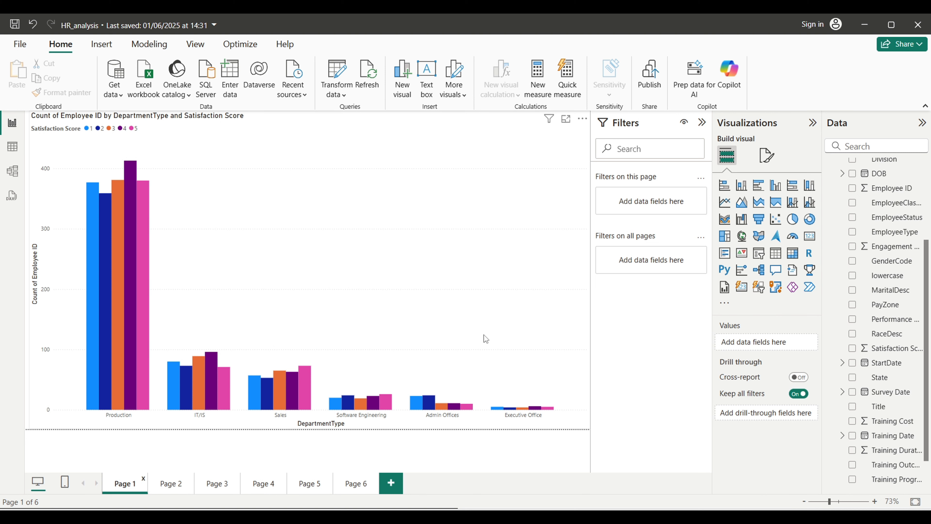
left_click(172, 483)
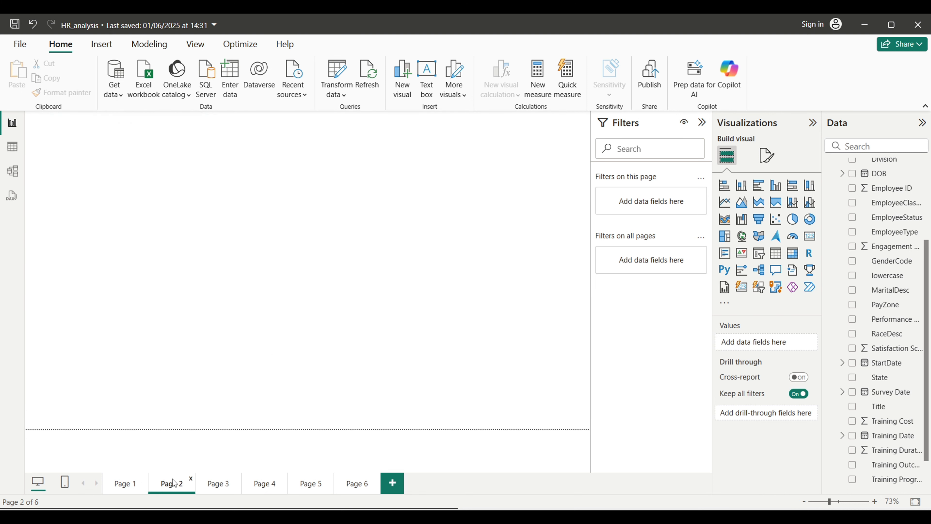
left_click(227, 488)
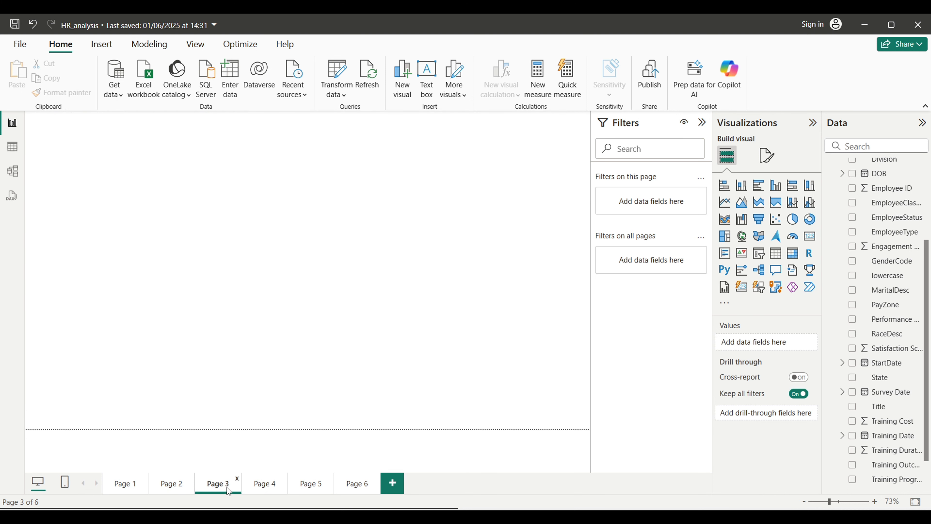
left_click(122, 488)
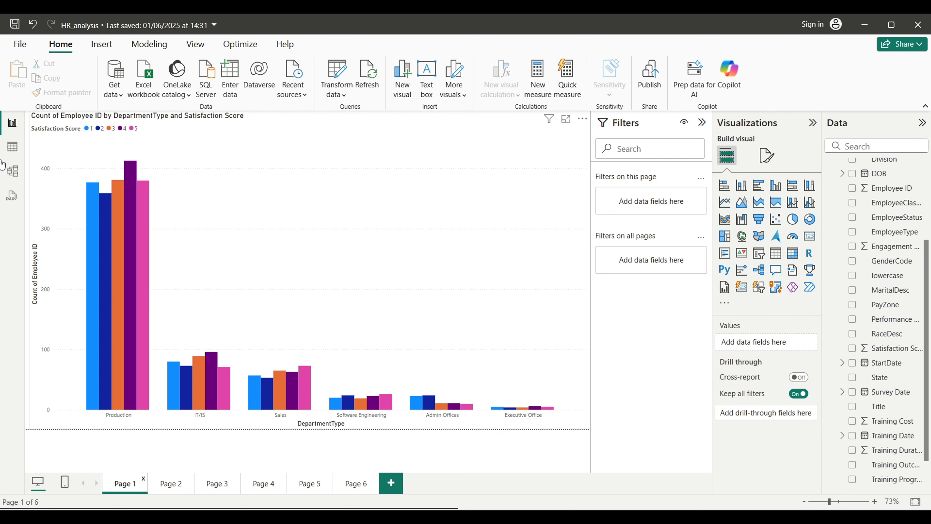
Examine the distinct values of the MaritalDesc column in the data table, leaving them unfiltered, and return to the report.
left_click(12, 148)
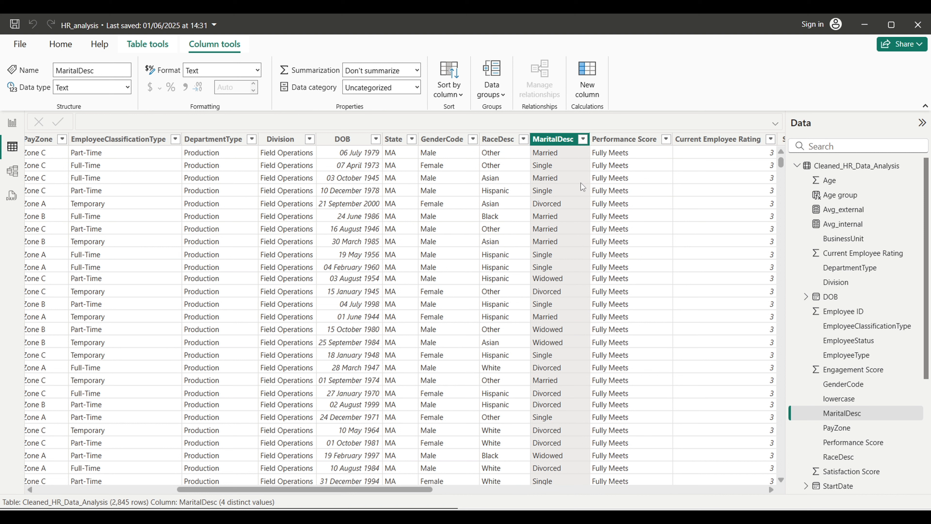
left_click(583, 140)
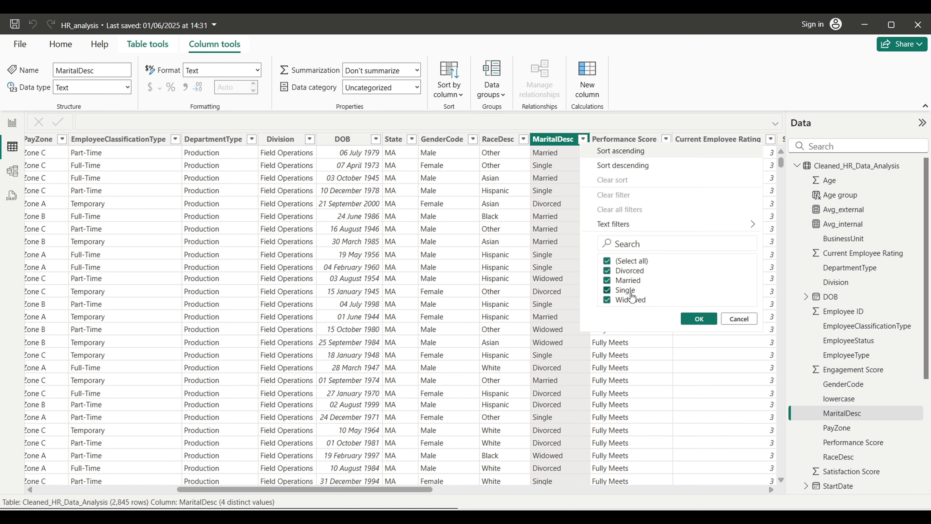
left_click(740, 318)
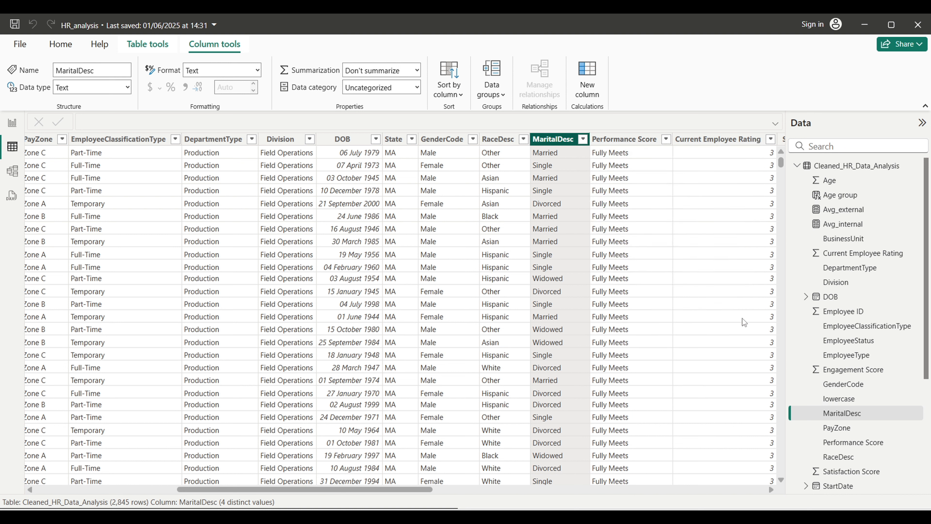
left_click(12, 123)
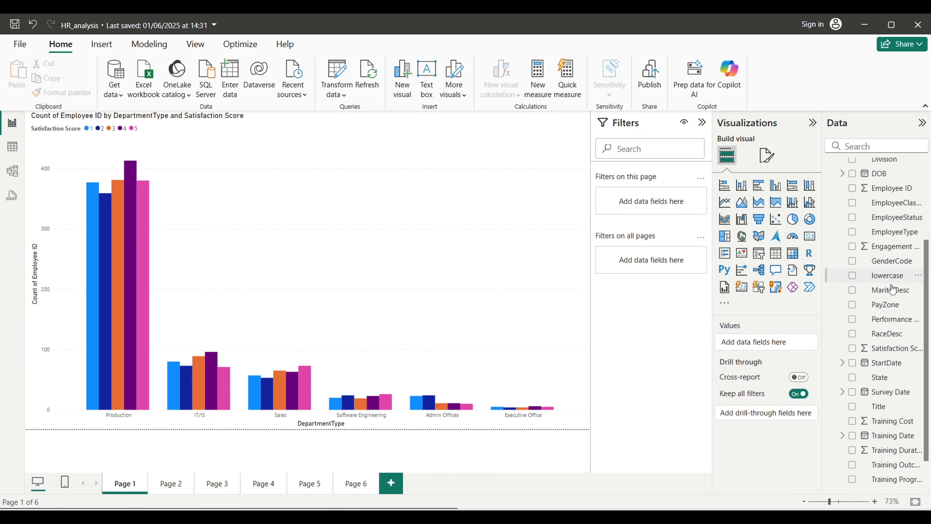
Add the MaritalDesc field as a filter on all pages.
left_click_drag(892, 293, 658, 260)
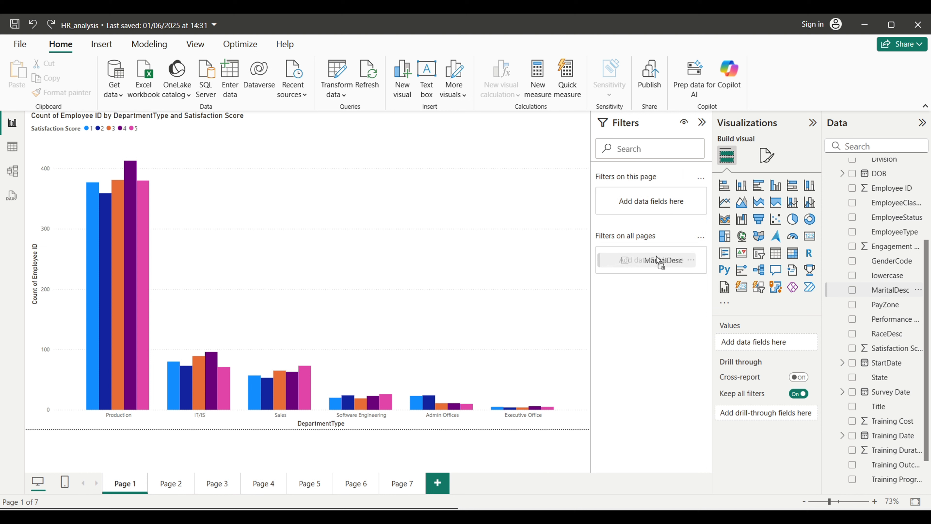
left_click_drag(656, 258, 657, 259)
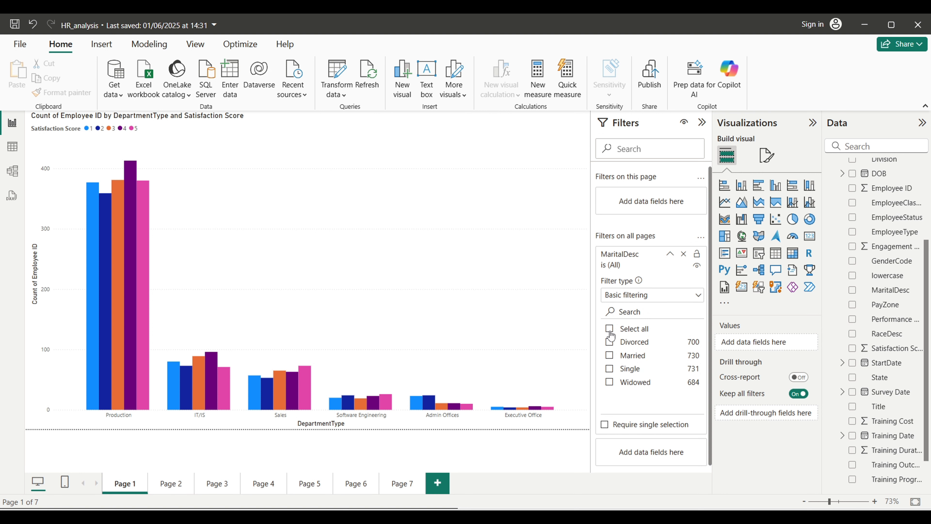
Try the MaritalDesc filter with Divorced, Married and Single one at a time, clearing each selection again.
left_click(610, 342)
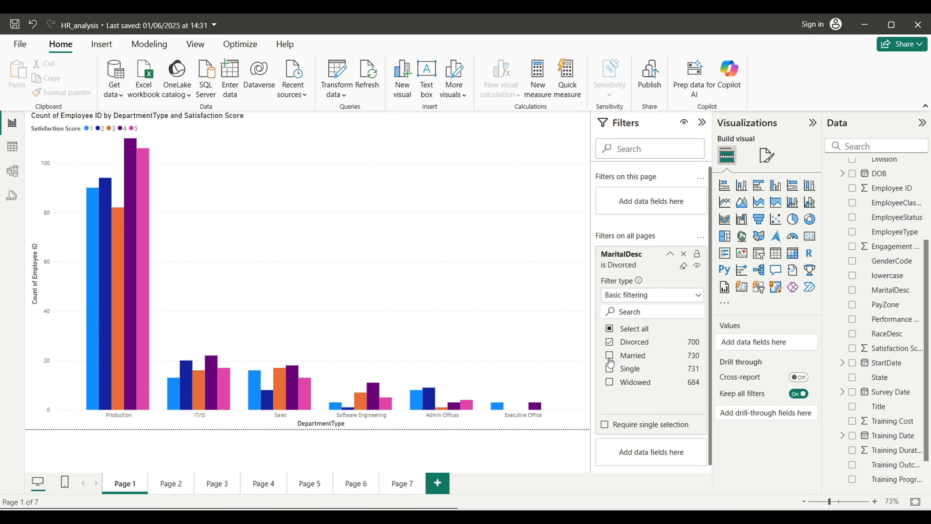
left_click(610, 343)
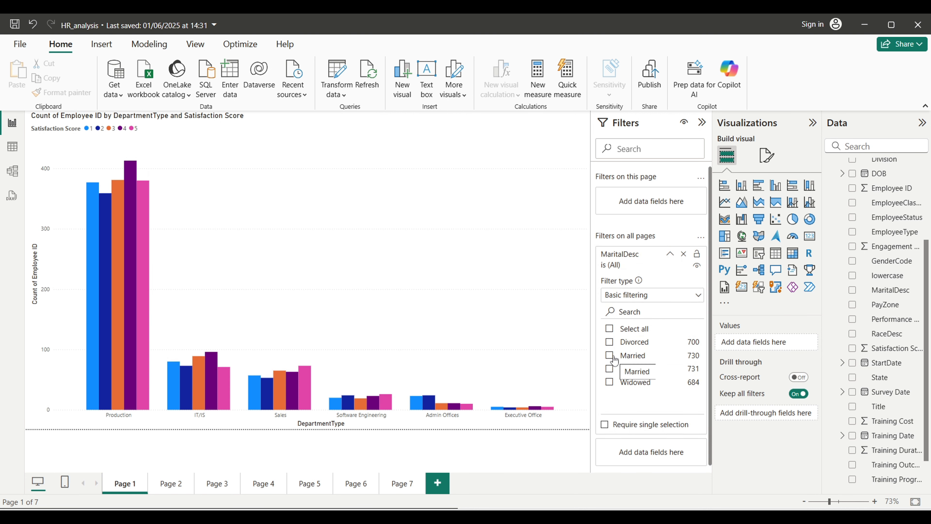
left_click(610, 356)
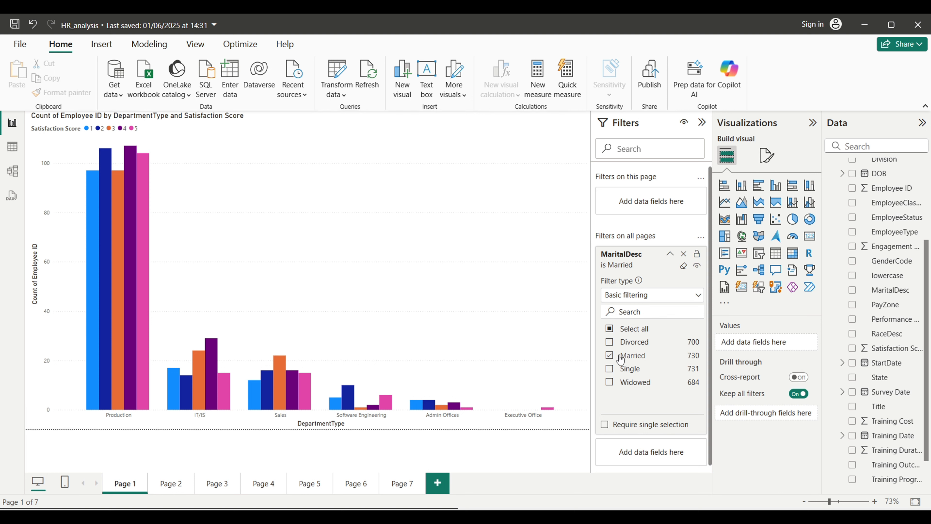
left_click(611, 356)
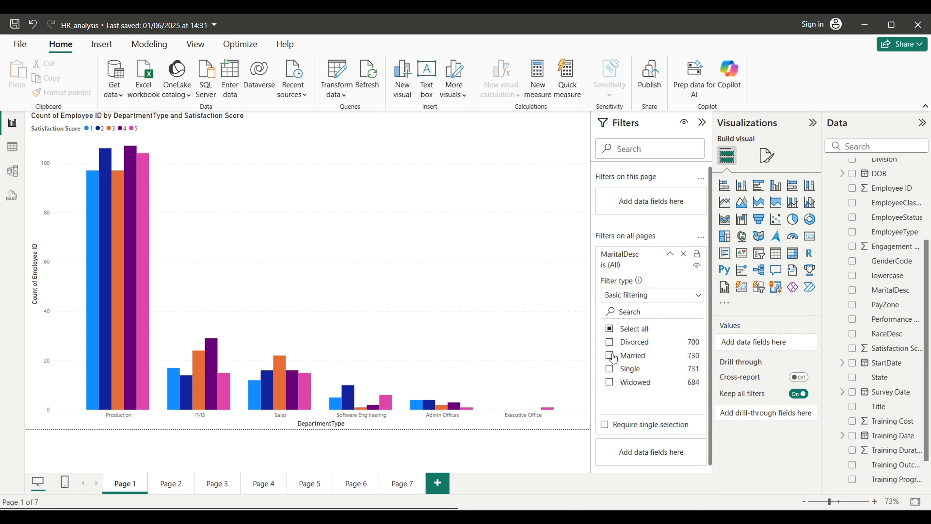
left_click(610, 371)
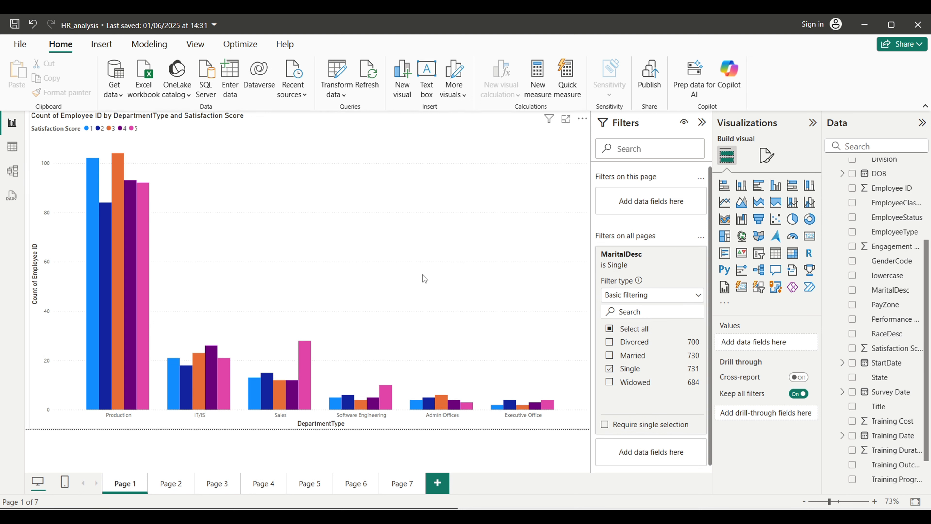
left_click(611, 373)
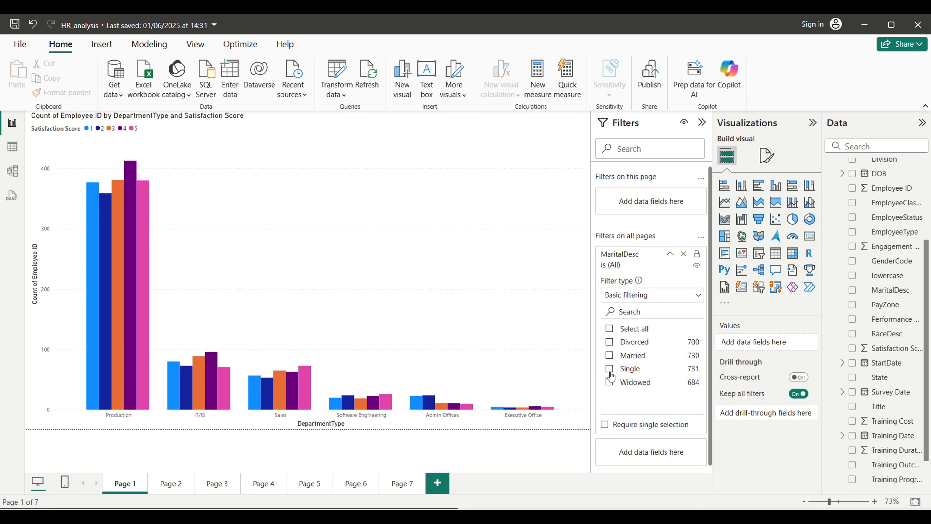
Require single selection for the MaritalDesc filter, trying Married and settling on Single.
left_click(607, 426)
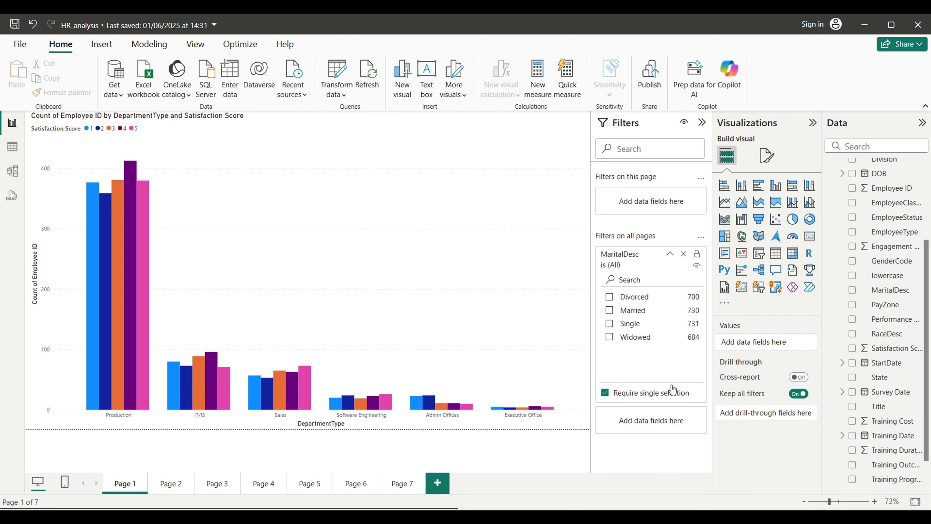
left_click(609, 310)
left_click(610, 324)
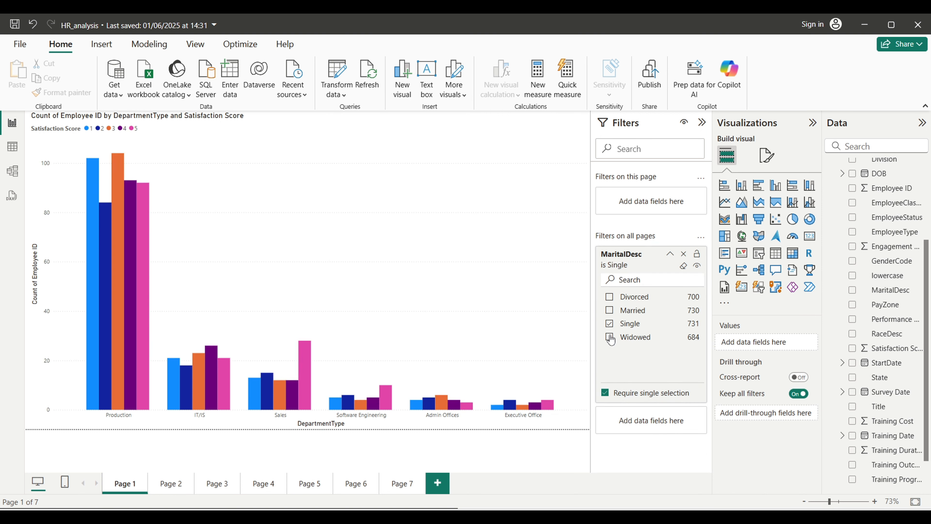
Try Widowed in the all-pages MaritalDesc filter, then clear the selection.
left_click(610, 336)
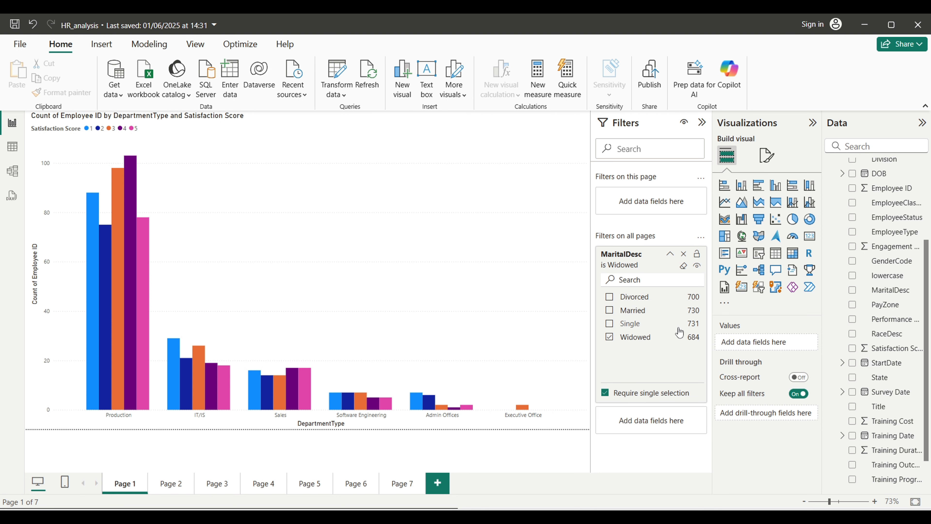
left_click(670, 255)
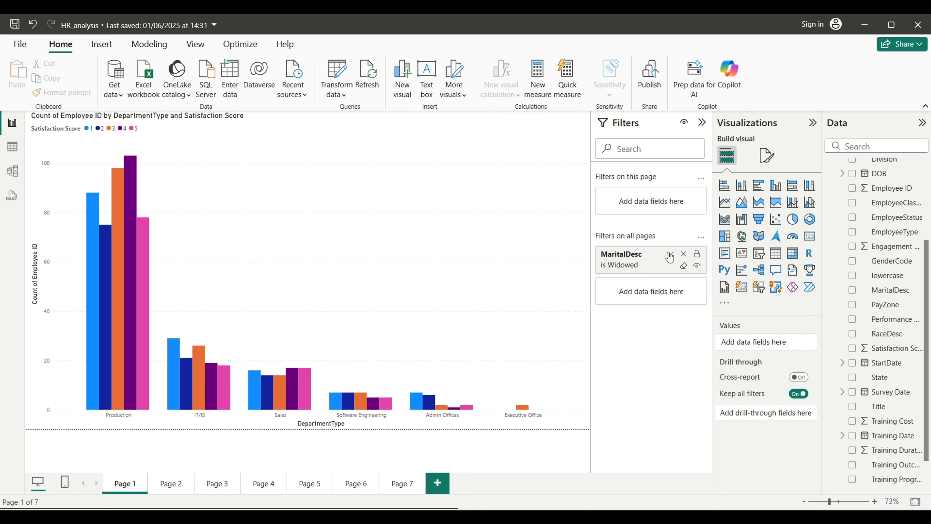
left_click(669, 256)
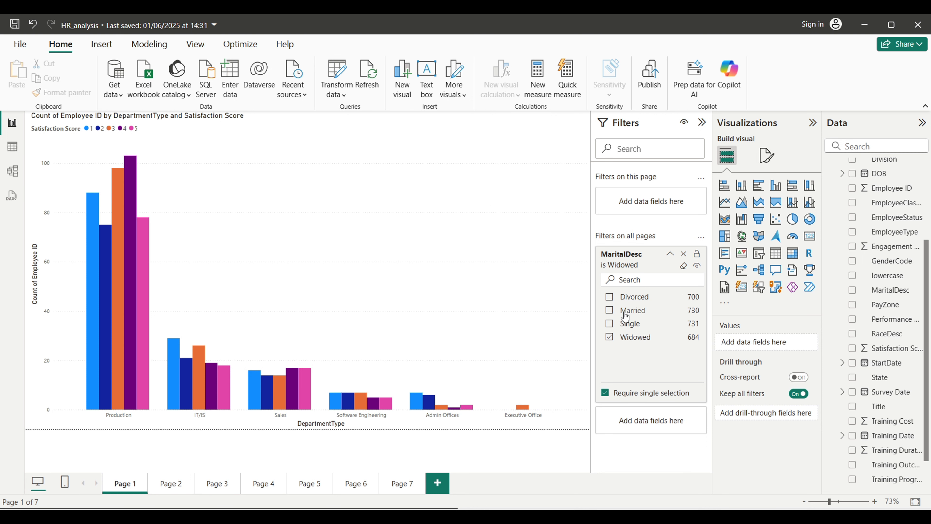
left_click(609, 337)
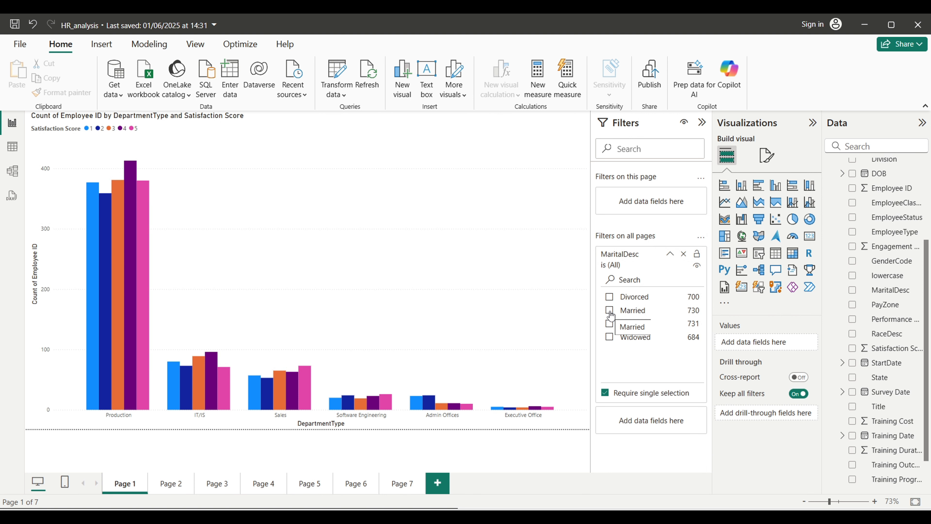
Examine Page 2's average work-life balance by department for Married employees, then clear the marital status selection and return to Page 1.
left_click(171, 484)
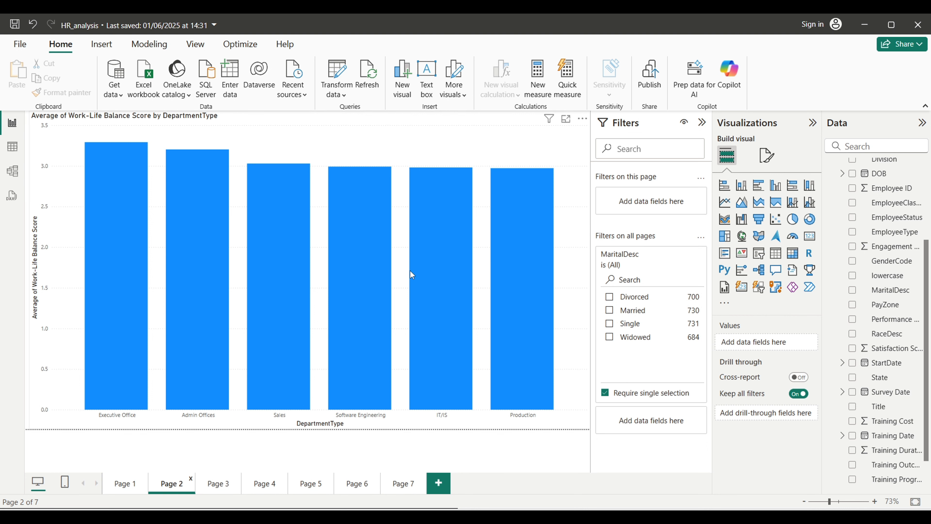
left_click(609, 312)
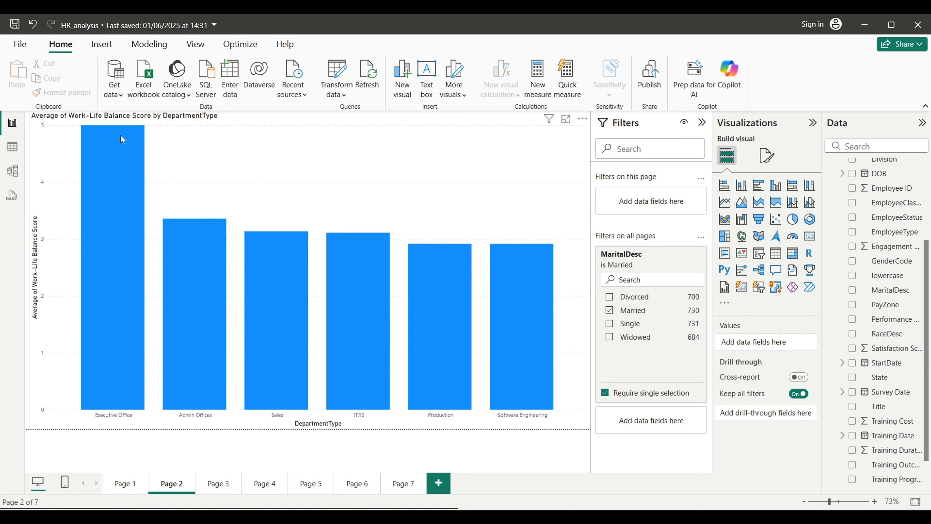
mouse_move(121, 139)
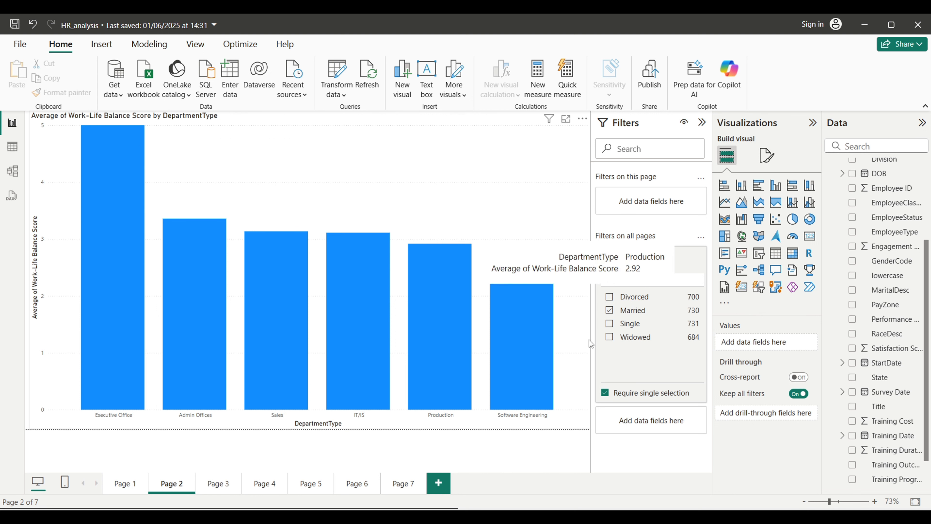
mouse_move(523, 279)
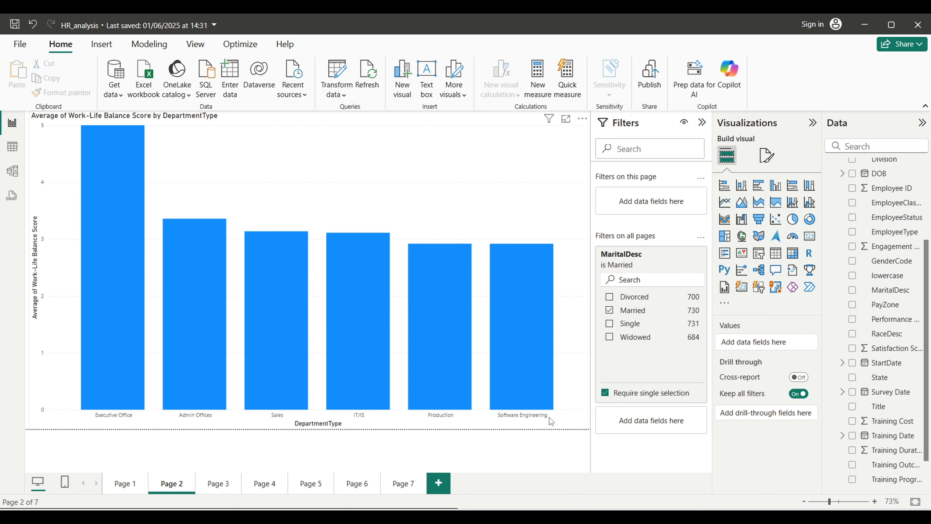
mouse_move(517, 314)
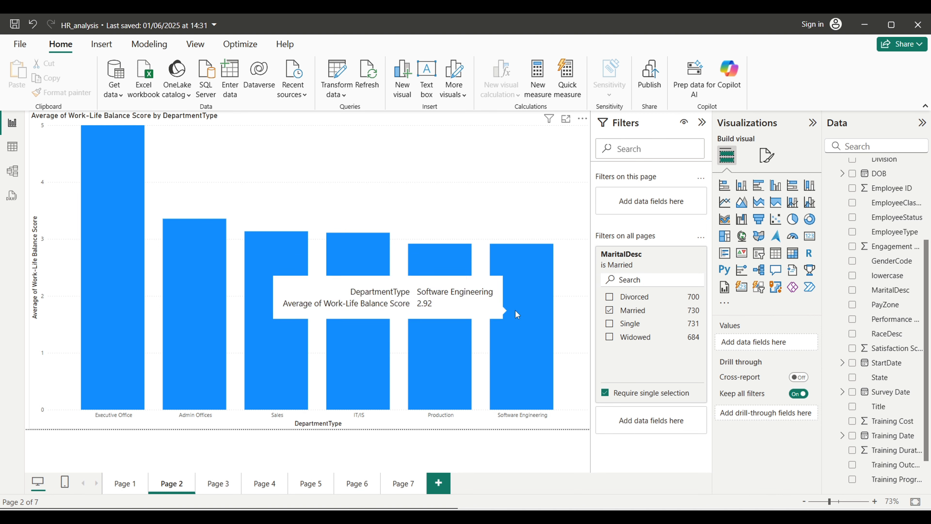
left_click(125, 483)
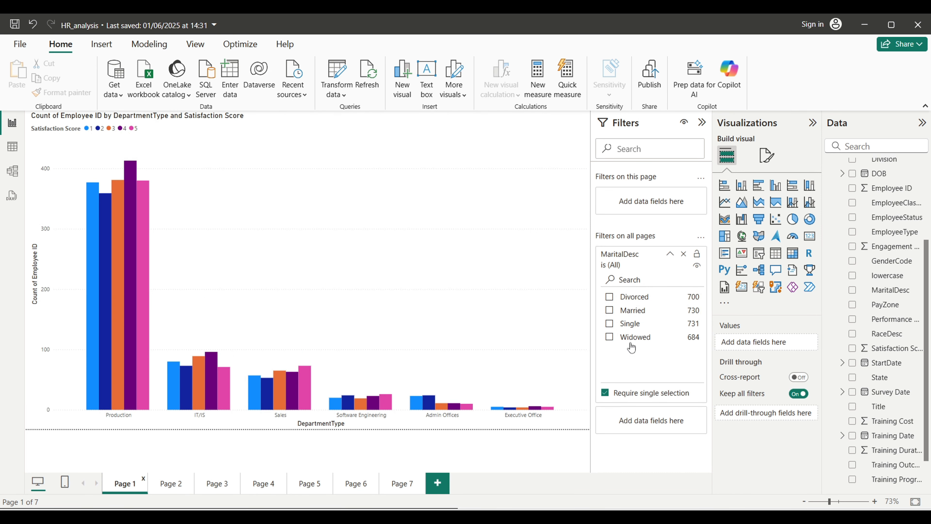
Add RaceDesc as a filter on all pages and require single selection for it.
left_click(671, 254)
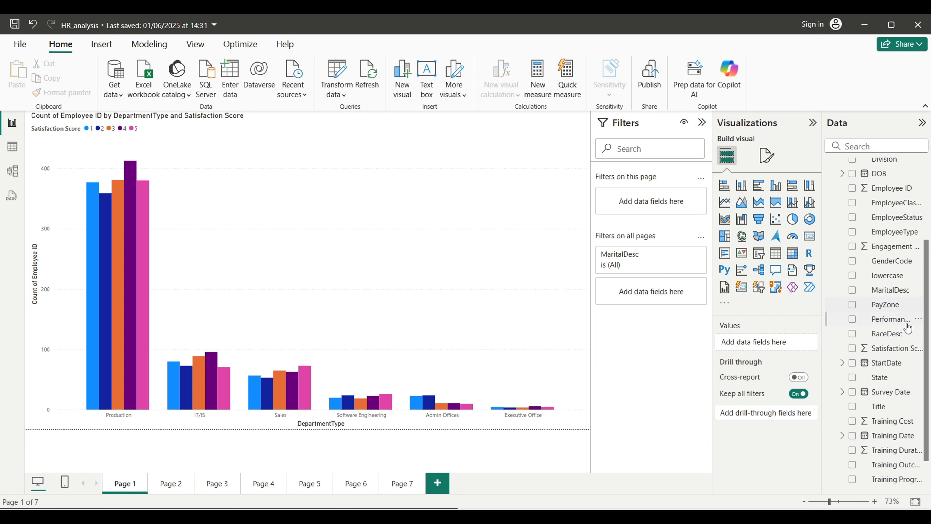
left_click_drag(880, 334, 648, 298)
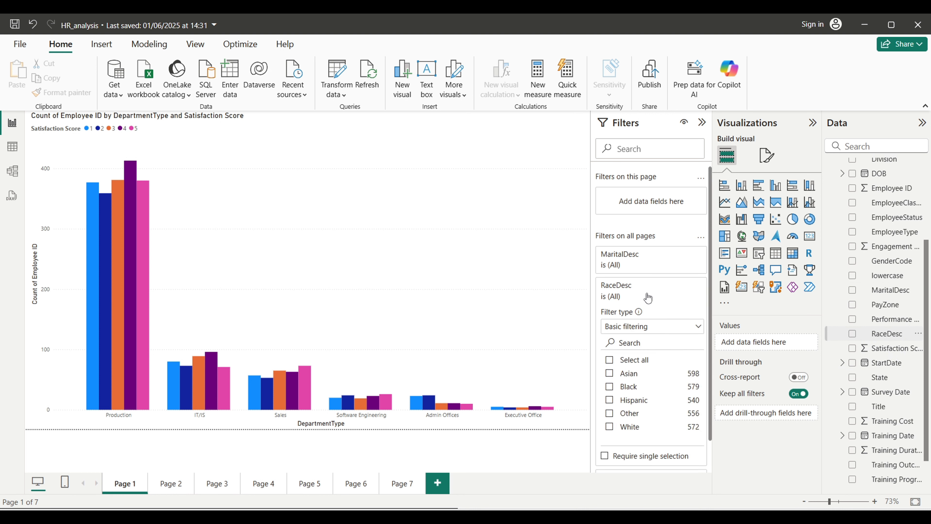
left_click(604, 455)
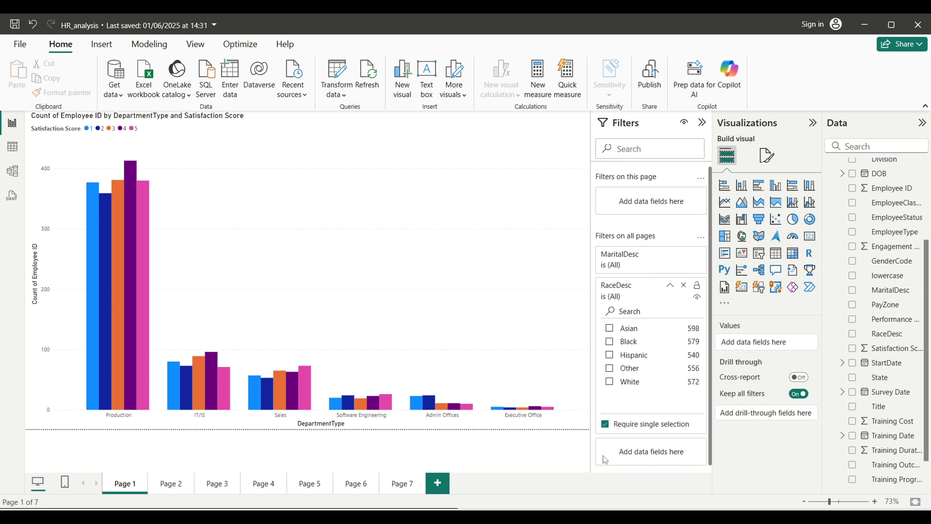
Try the RaceDesc filter with Black and Asian, settling on White, and collapse its card.
left_click(609, 341)
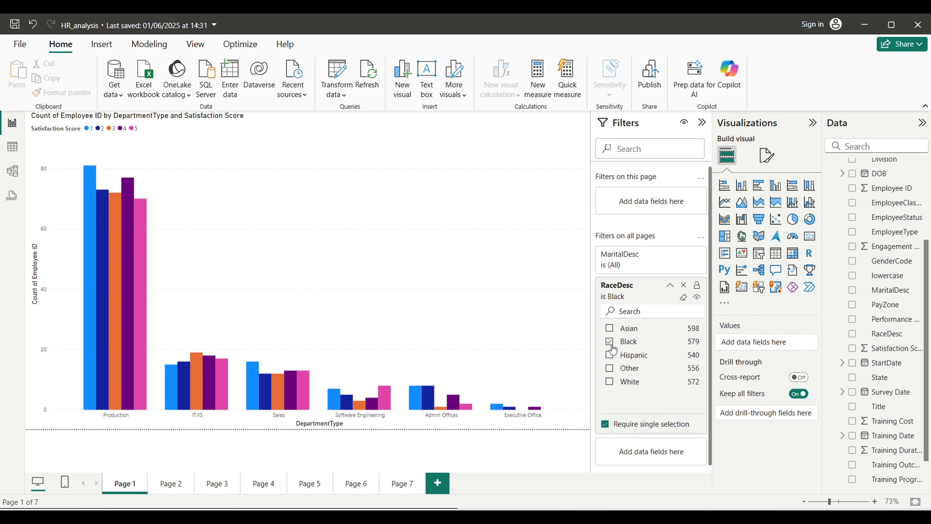
left_click(610, 328)
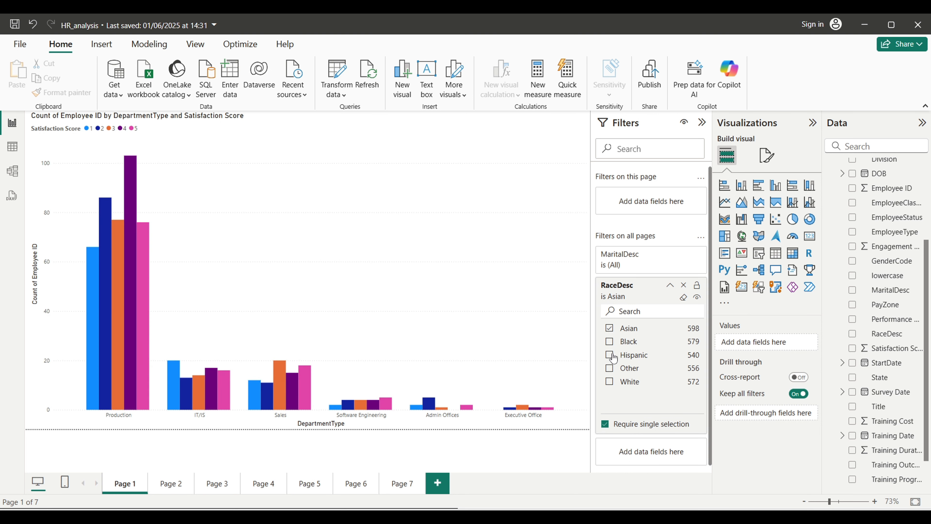
left_click(609, 381)
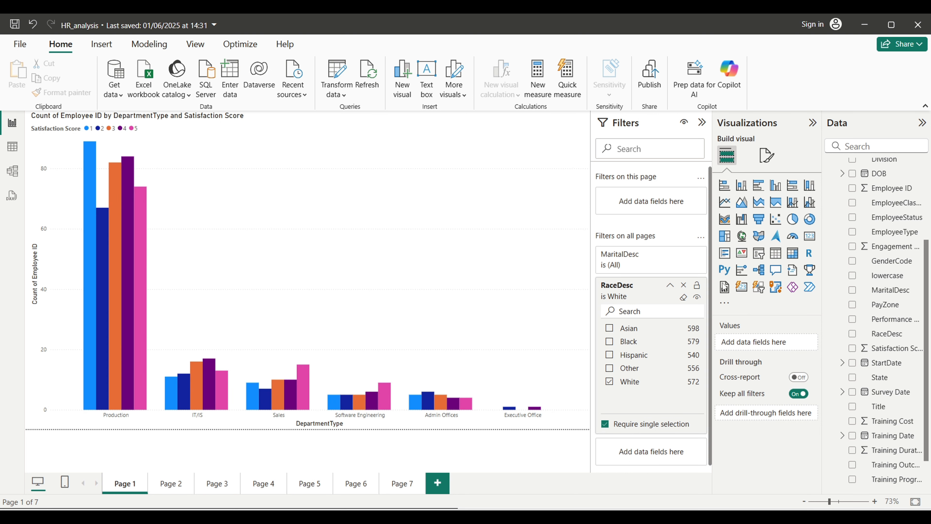
left_click(669, 286)
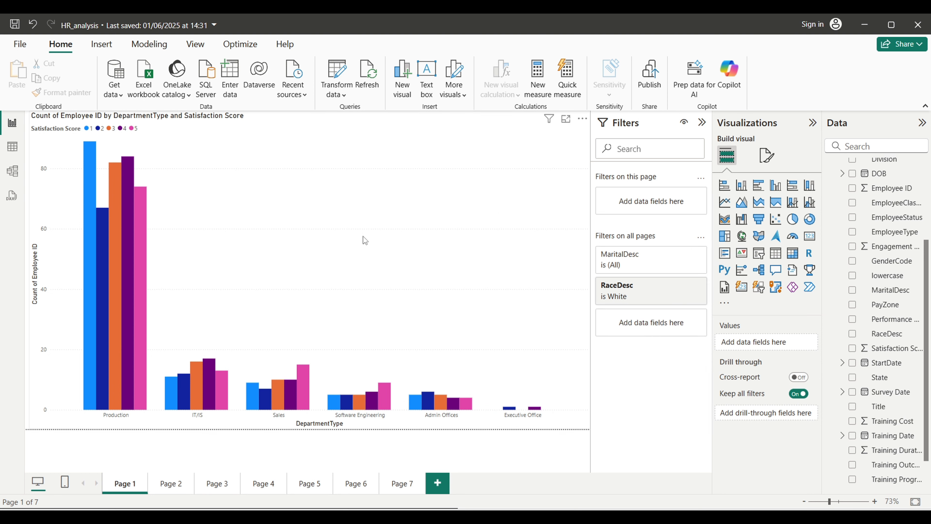
Add Age group as a single-selection filter on all pages and set it to Old.
scroll(871, 396, "down", 1)
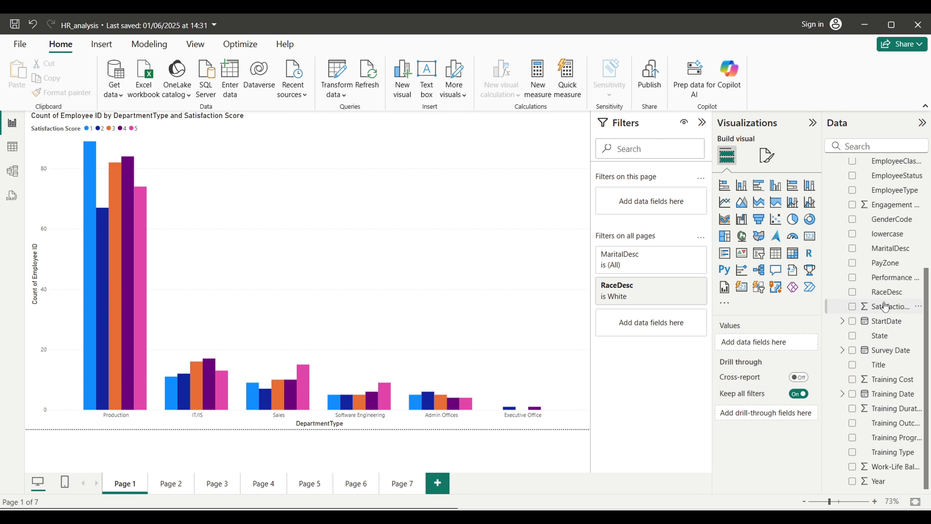
scroll(884, 308, "up", 5)
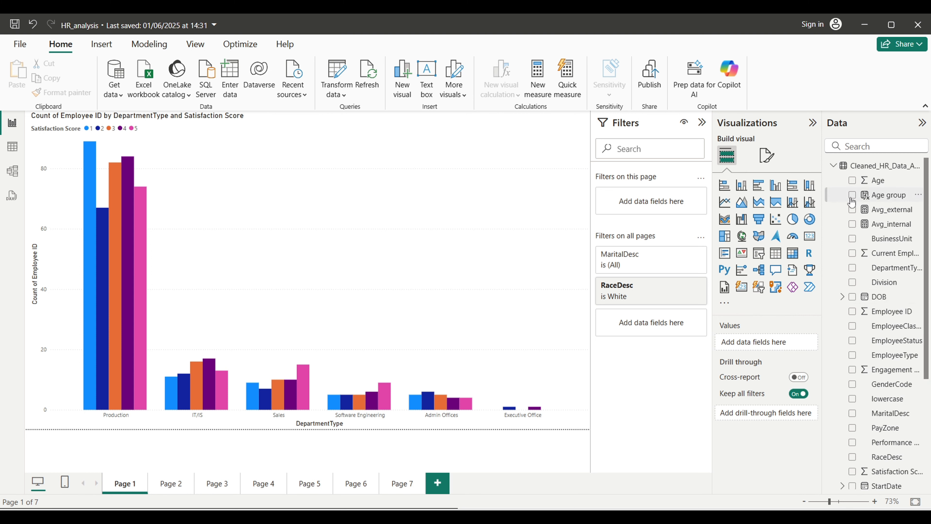
left_click_drag(883, 201, 682, 330)
left_click(618, 355)
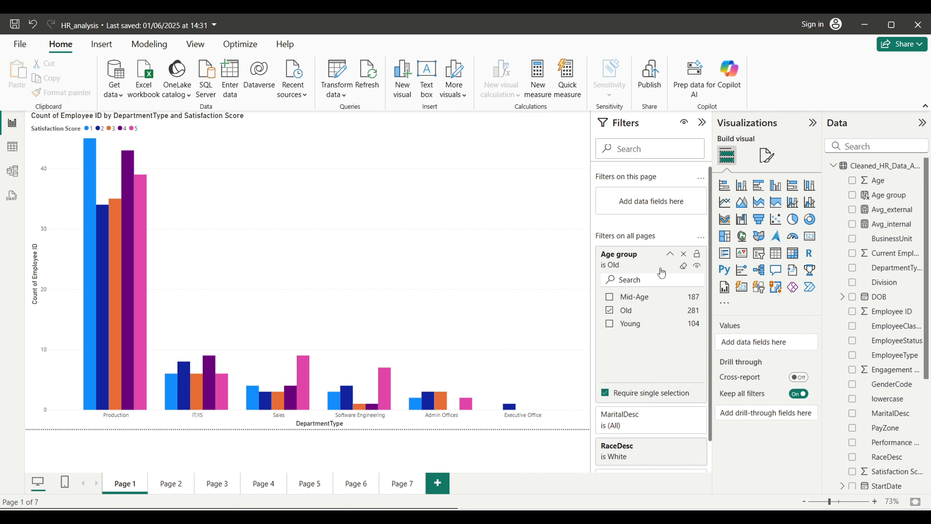
left_click(669, 255)
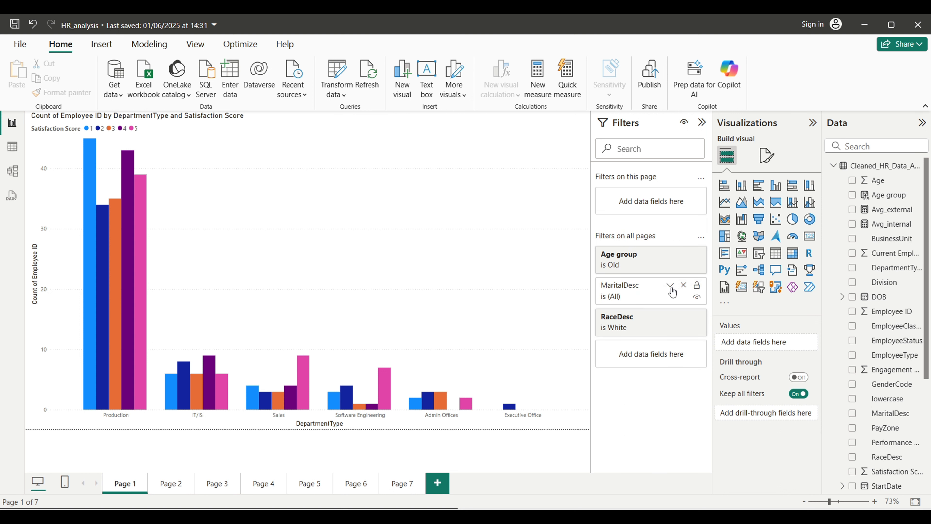
Filter MaritalDesc to Married, examine the Production department's satisfaction score bars, and clear the selection again.
left_click(670, 286)
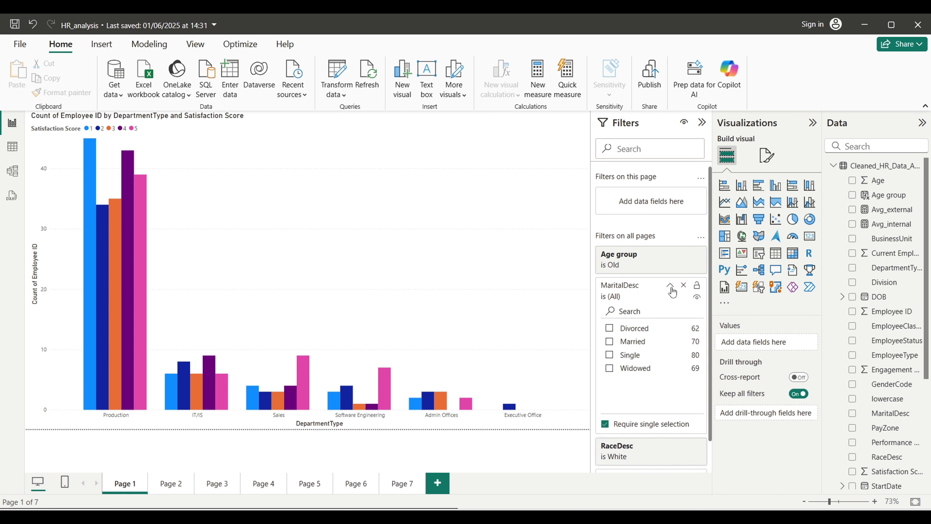
left_click(609, 342)
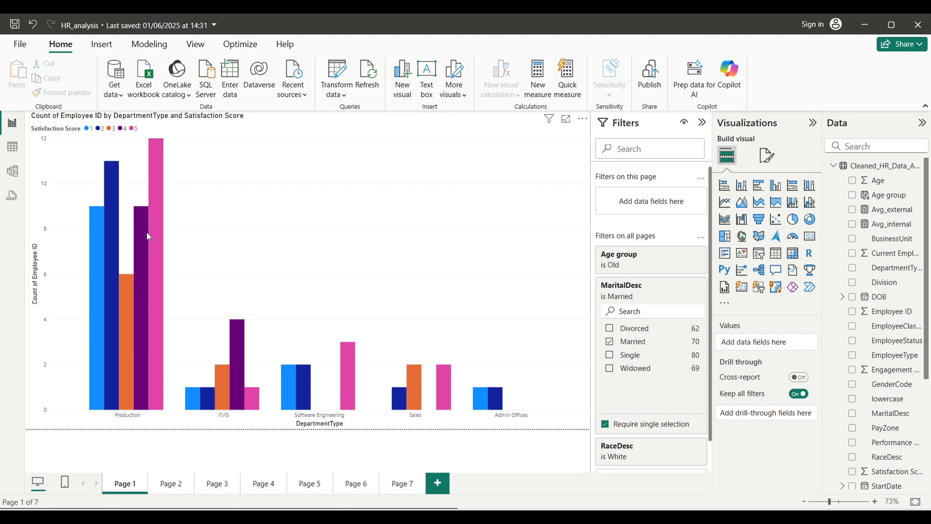
mouse_move(164, 156)
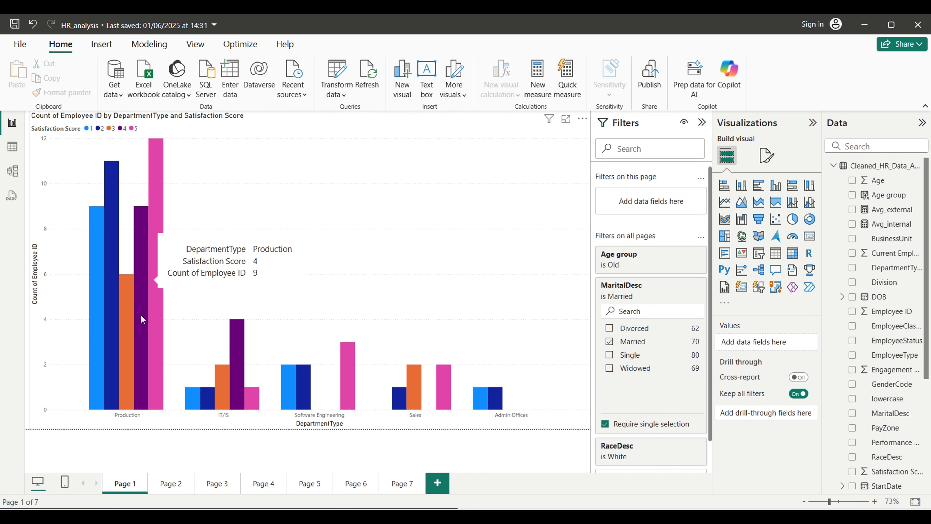
mouse_move(146, 244)
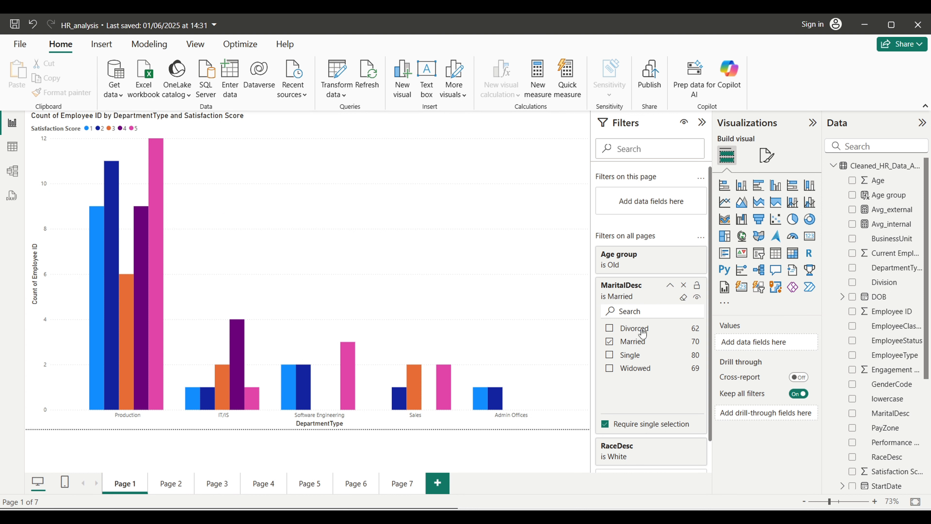
left_click(611, 342)
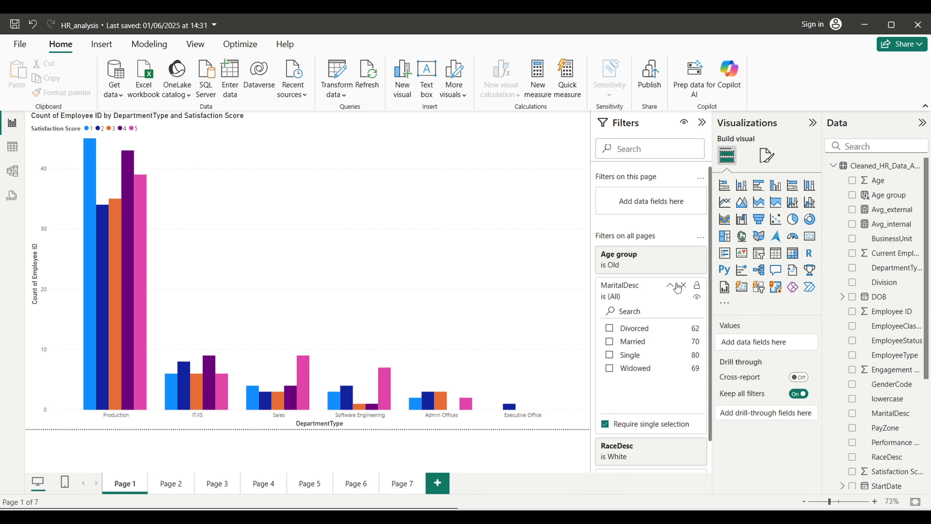
left_click(669, 286)
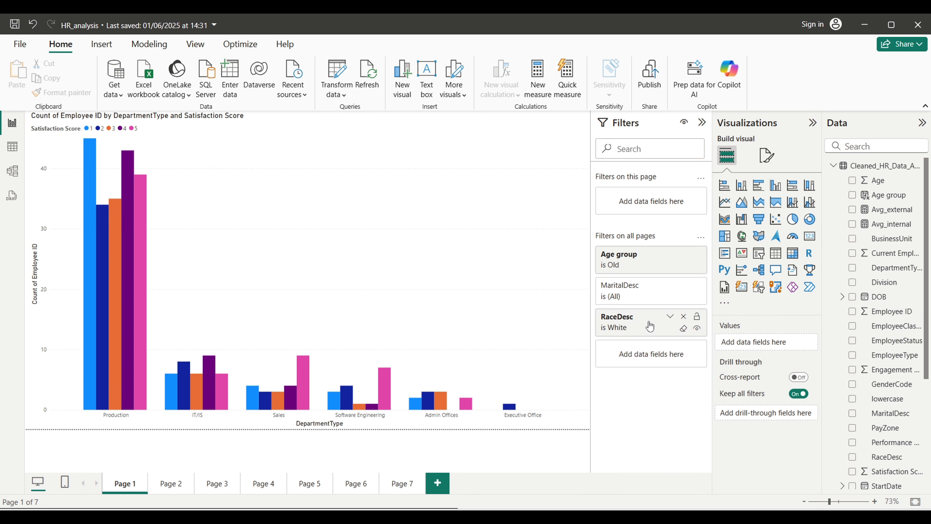
Clear the RaceDesc selection and add GenderCode as a single-selection filter on all pages.
left_click(662, 317)
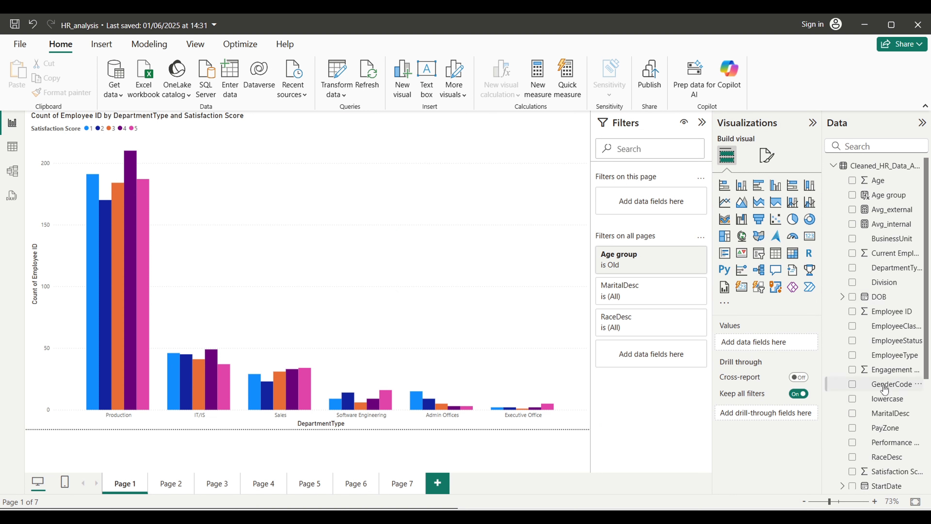
left_click_drag(885, 387, 658, 358)
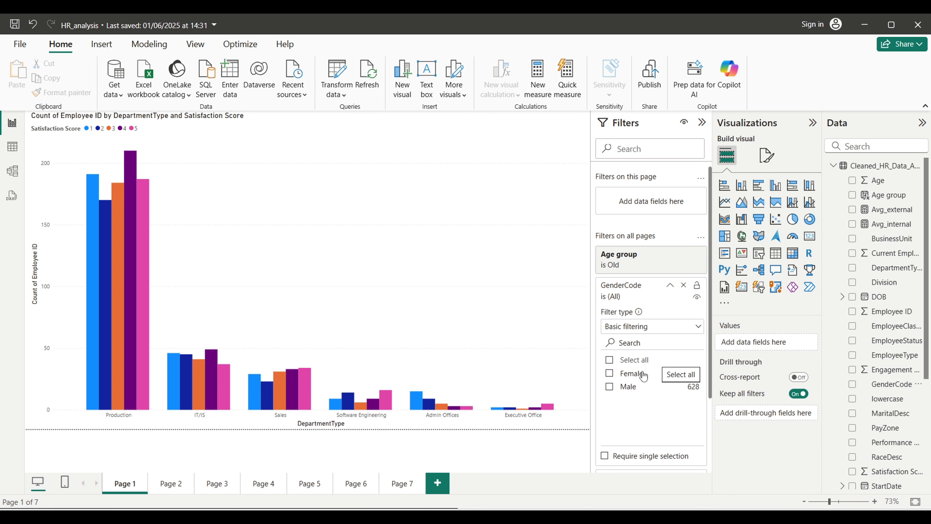
left_click(604, 456)
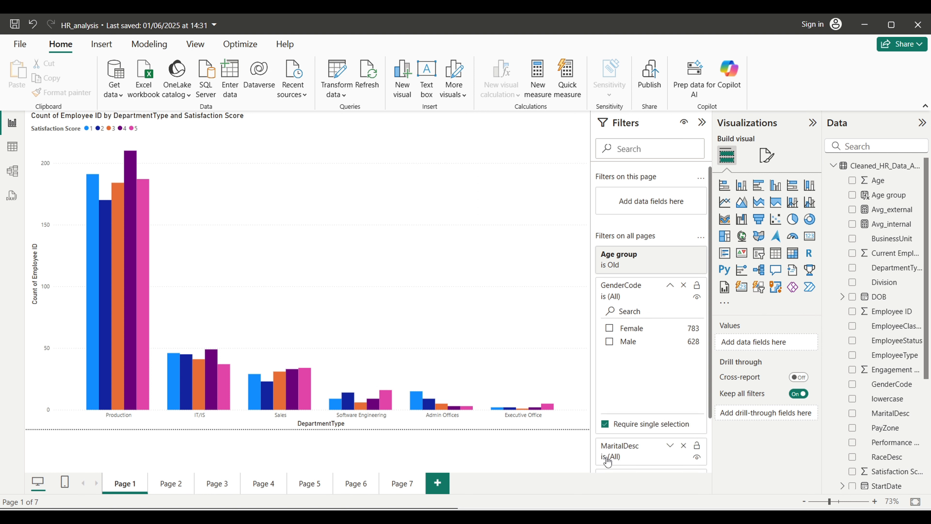
Try the GenderCode filter with Female and Male, then clear the selection and collapse the filter card.
left_click(609, 330)
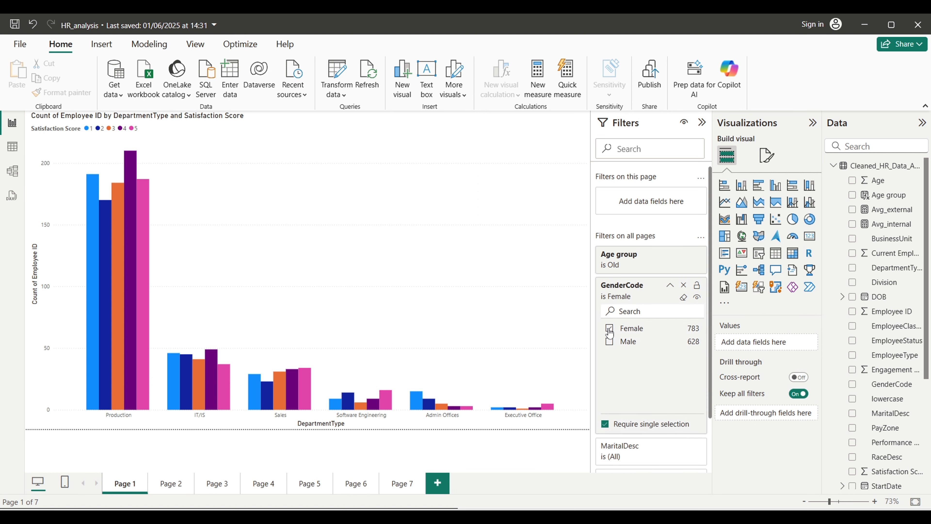
left_click(610, 345)
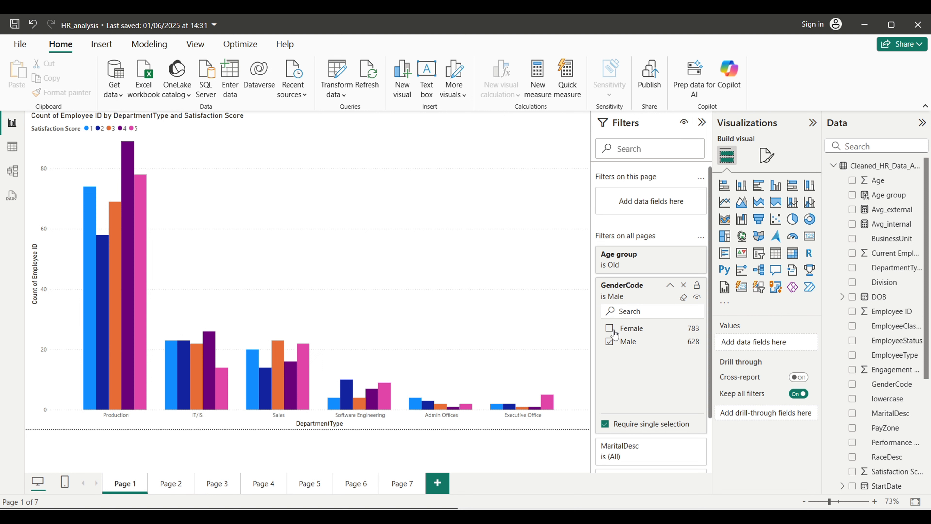
left_click(609, 343)
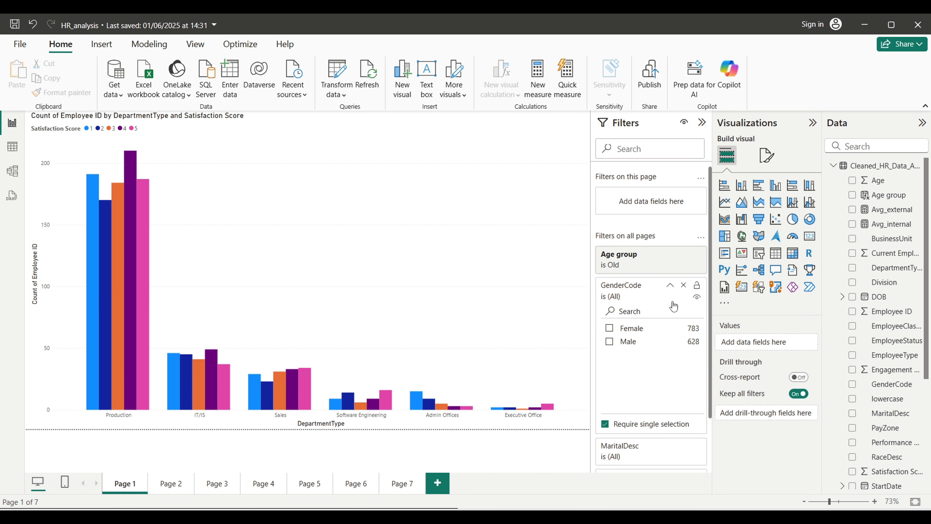
left_click(670, 285)
Look through report Pages 4, 5 and 6 with the all-pages filters applied and return to the satisfaction chart on Page 1.
left_click(271, 488)
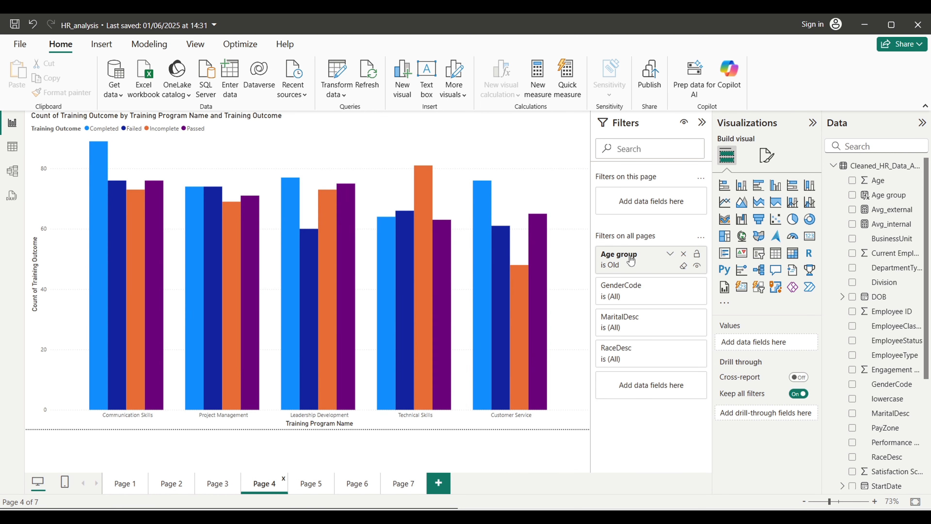
left_click(314, 484)
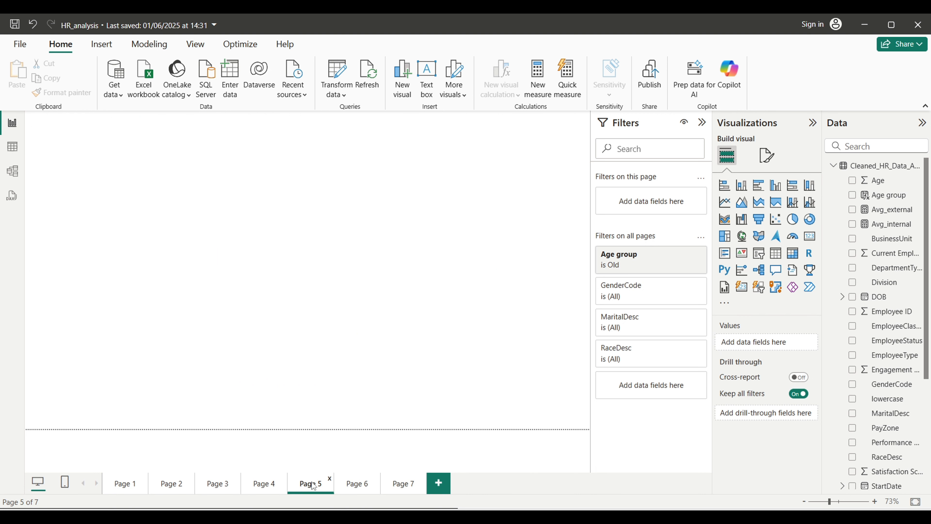
left_click(364, 486)
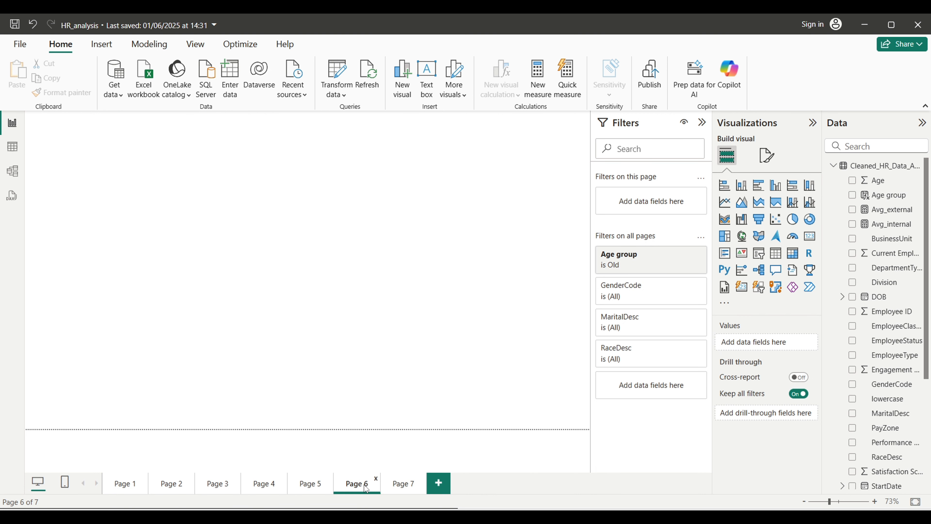
left_click(128, 488)
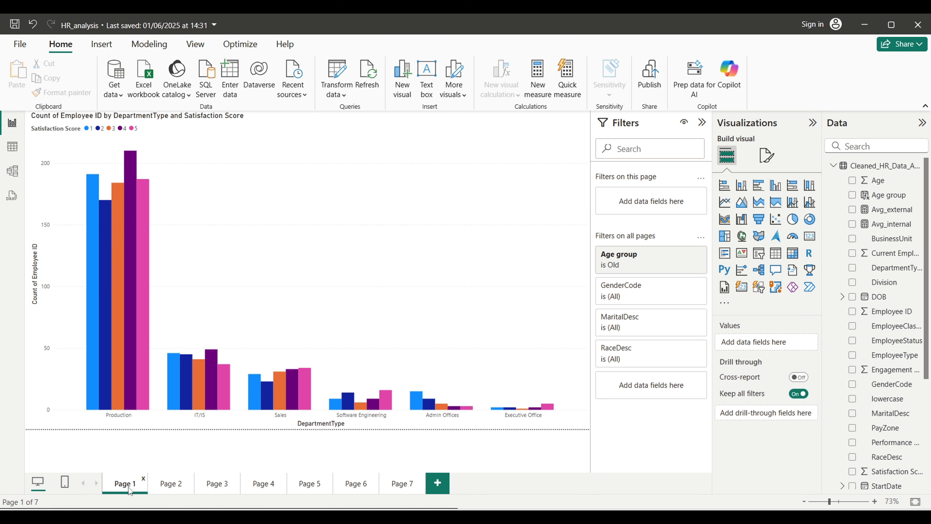
Read the tenure question in the Word document, switch back to Power BI and examine the HR table's columns, including StartDate.
key("alt+Tab")
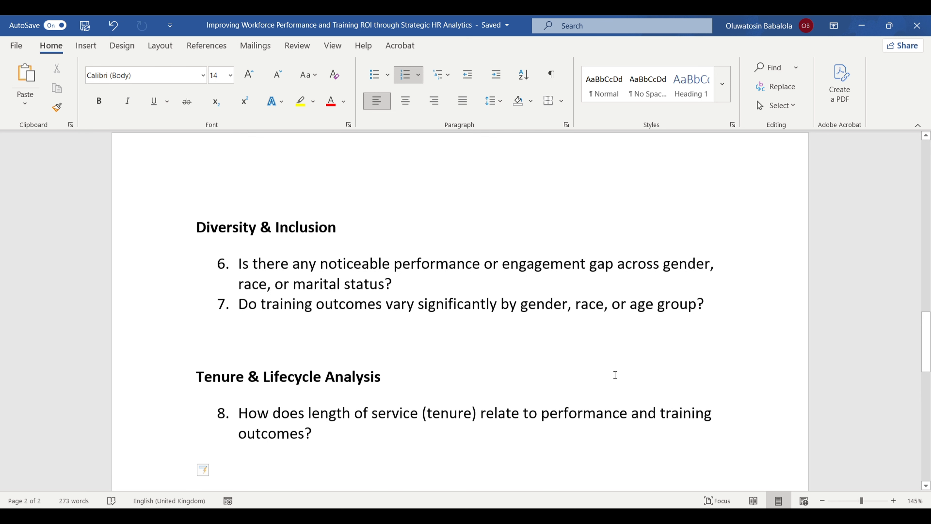
left_click(486, 517)
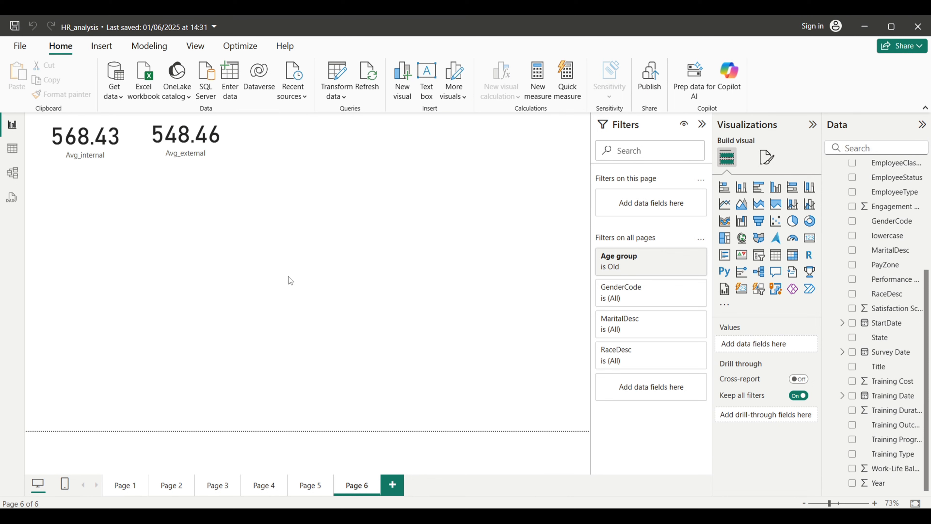
left_click(11, 150)
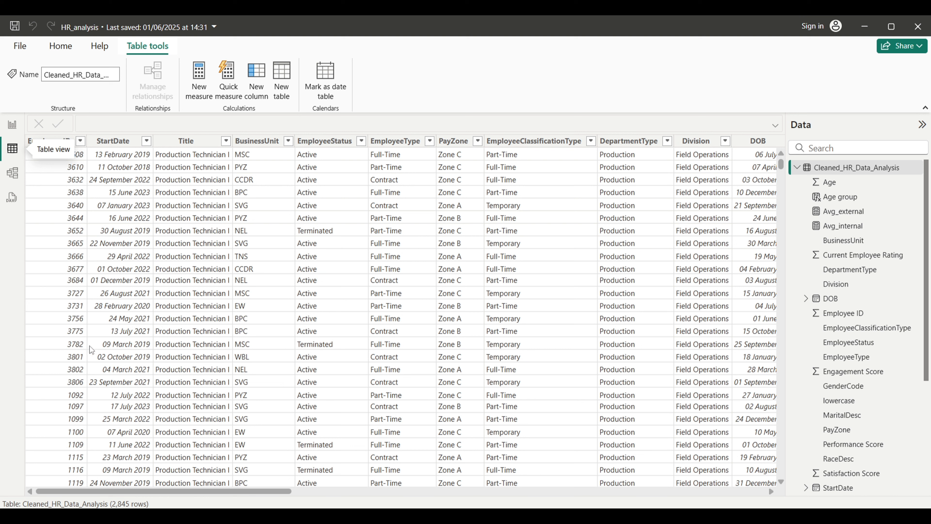
left_click(120, 141)
left_click_drag(267, 493, 722, 470)
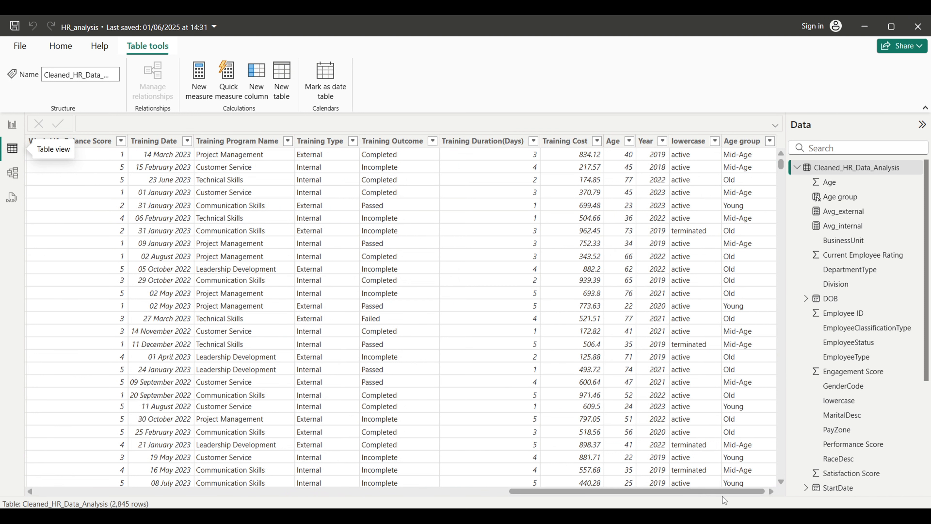
left_click_drag(724, 494, 502, 488)
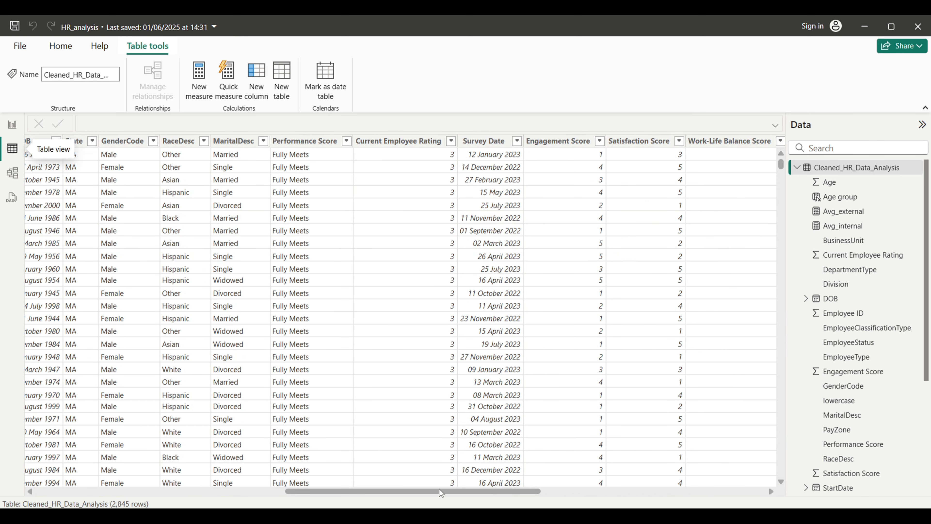
left_click_drag(432, 491, 176, 490)
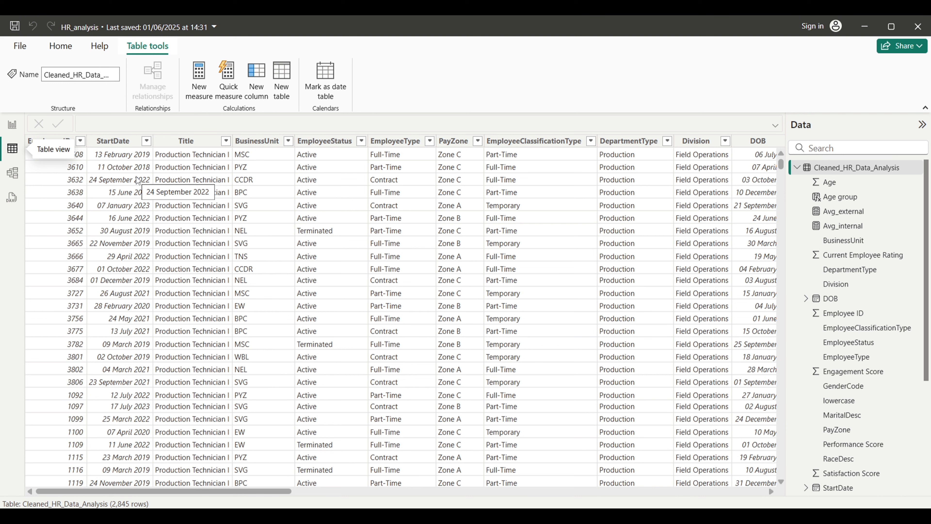
left_click(112, 167)
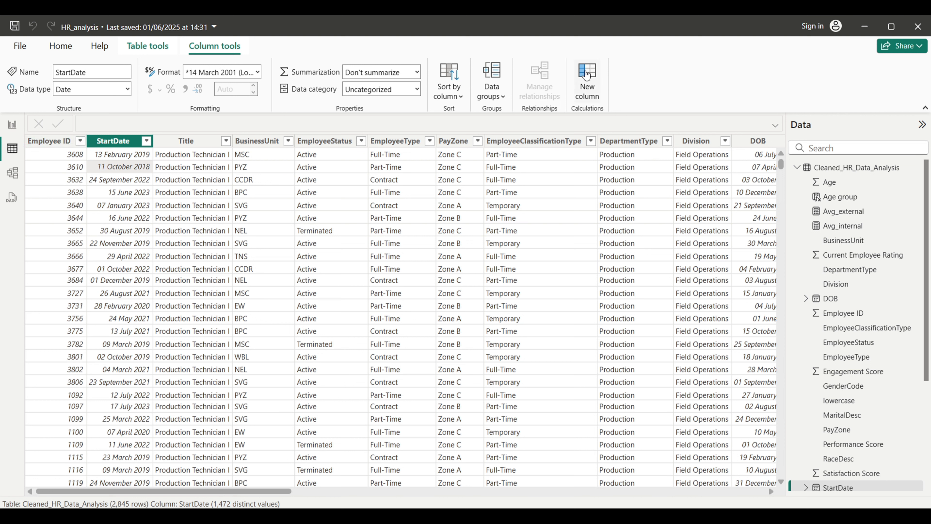
Start a new calculated column named Tenure(Years) with the DATEDIFF function as its formula.
left_click(13, 124)
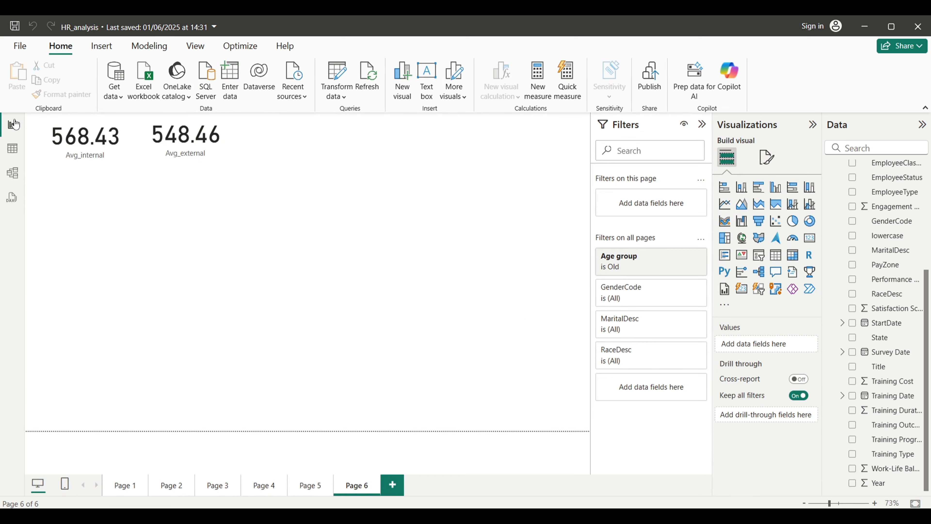
left_click(155, 54)
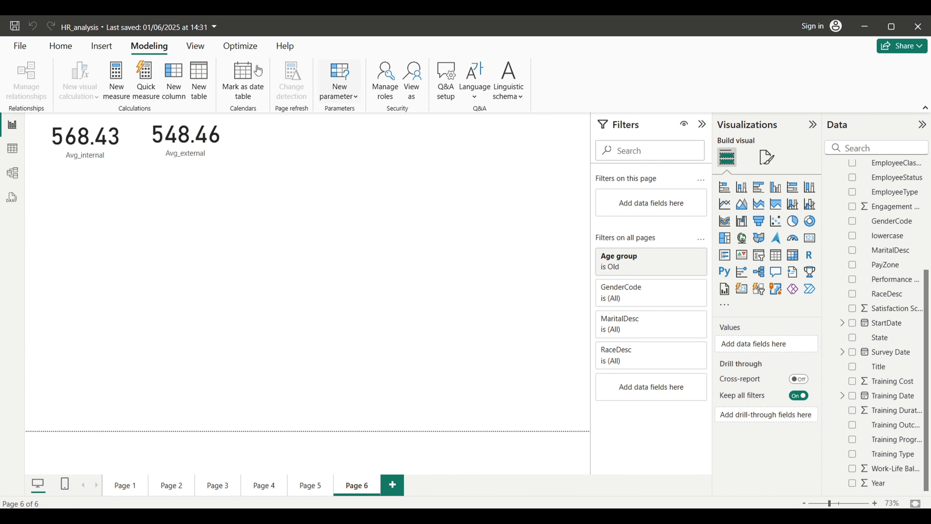
left_click(173, 77)
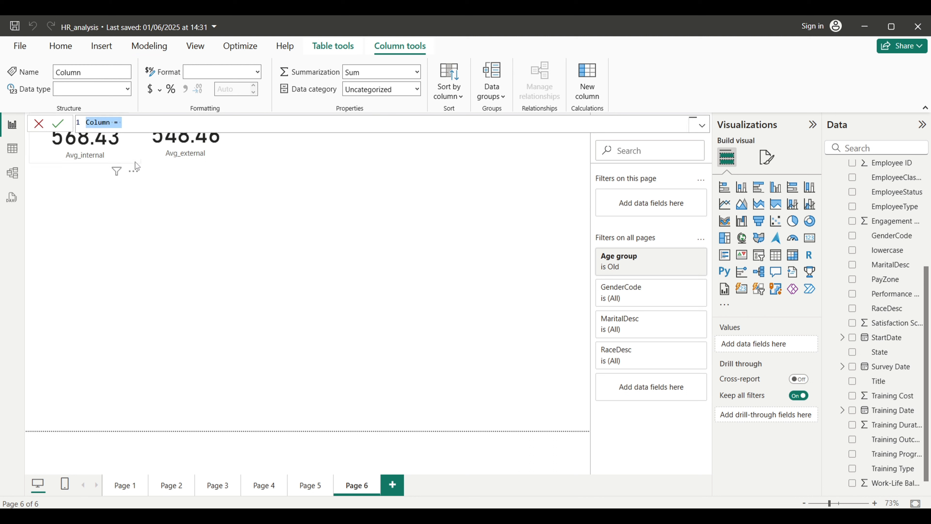
type("Ten")
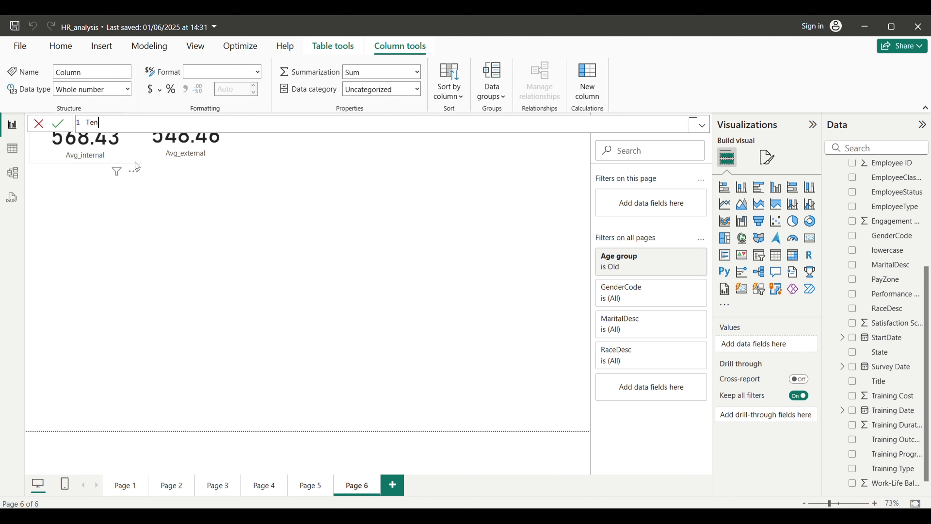
type("ure(Years) = DATED")
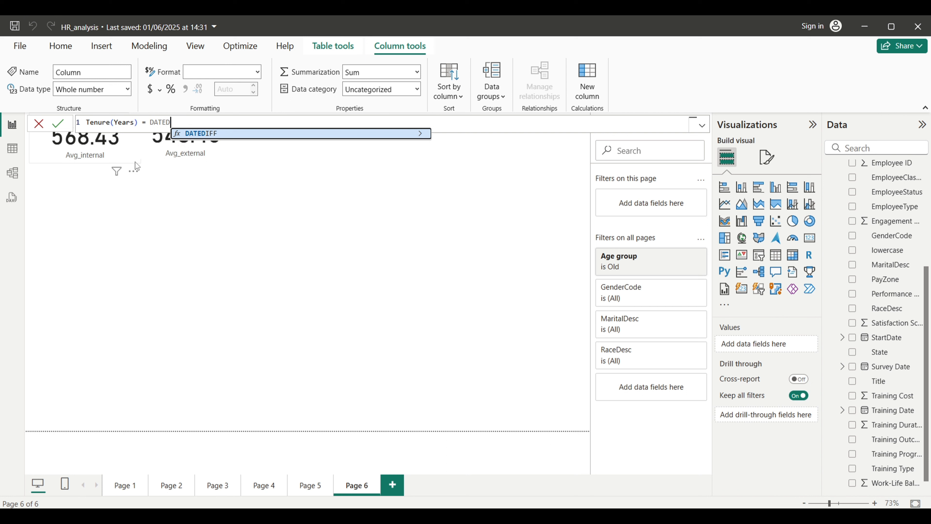
key("Tab")
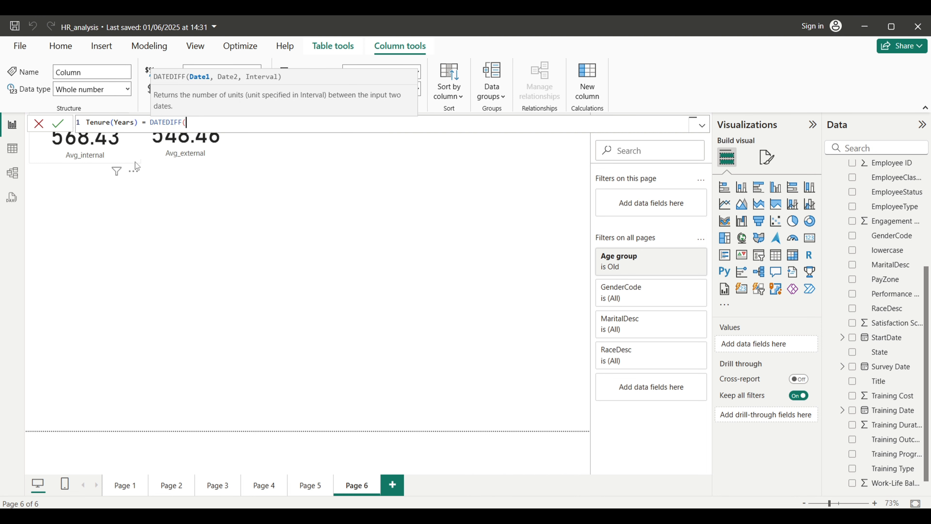
Give DATEDIFF the StartDate column of Cleaned_HR_Data_Analysis as its first date.
type("CLE")
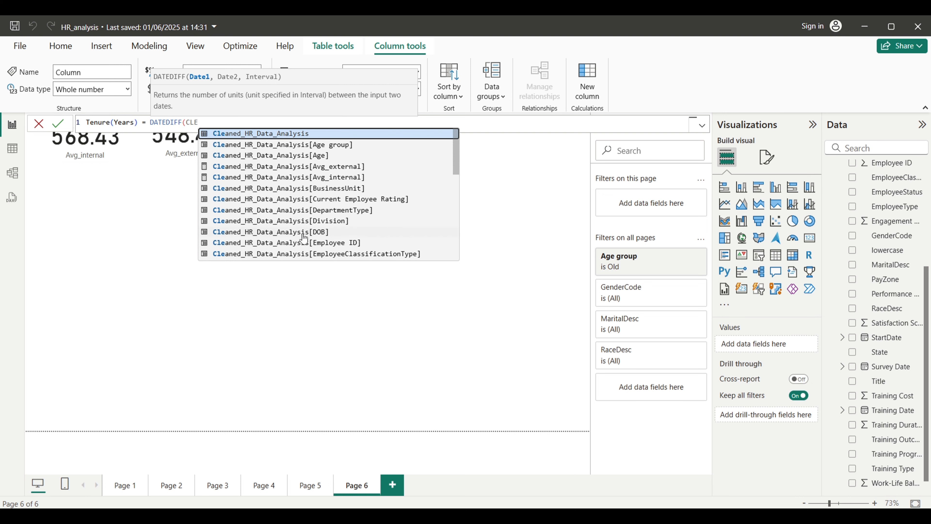
scroll(303, 239, "down", 1)
scroll(303, 239, "down", 3)
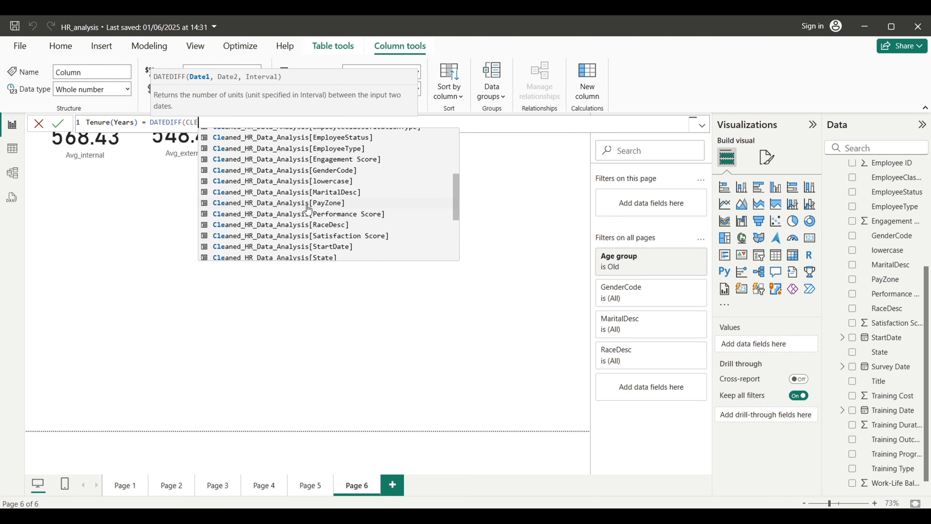
scroll(352, 215, "down", 2)
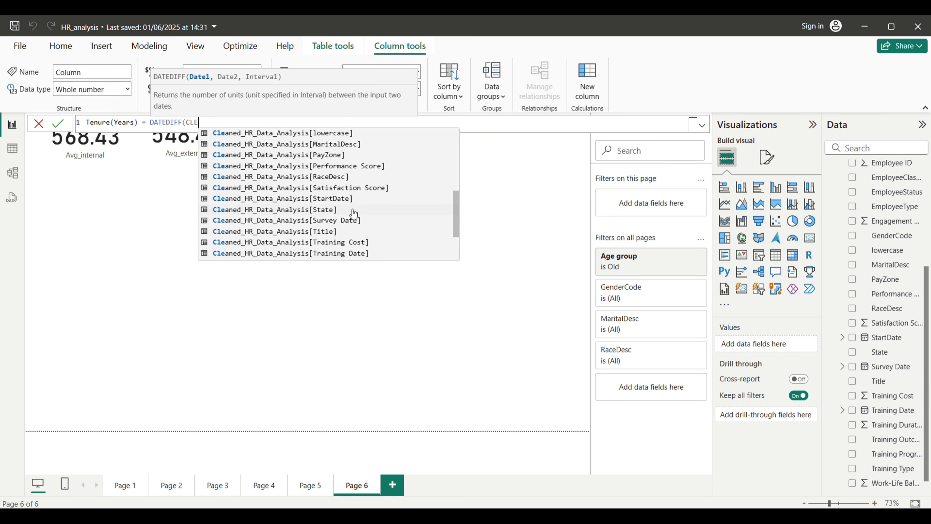
left_click(328, 200)
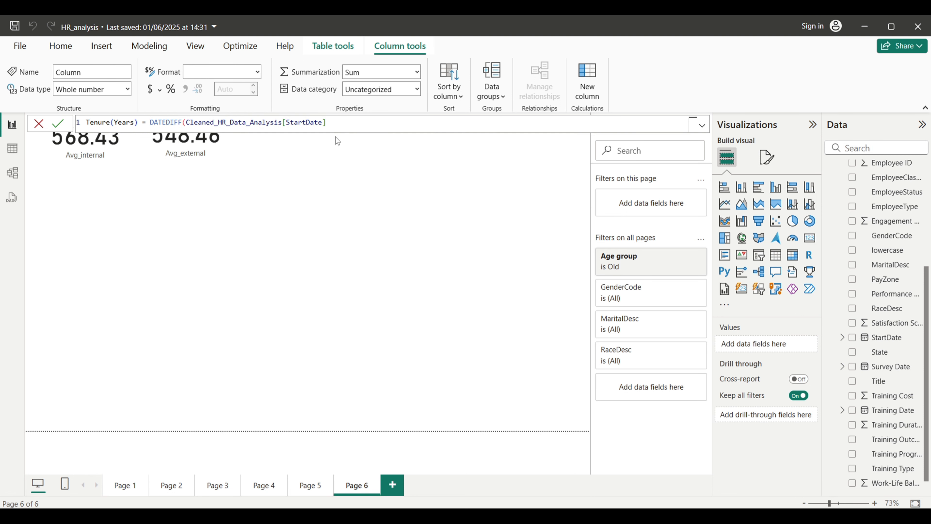
left_click(355, 123)
type(",")
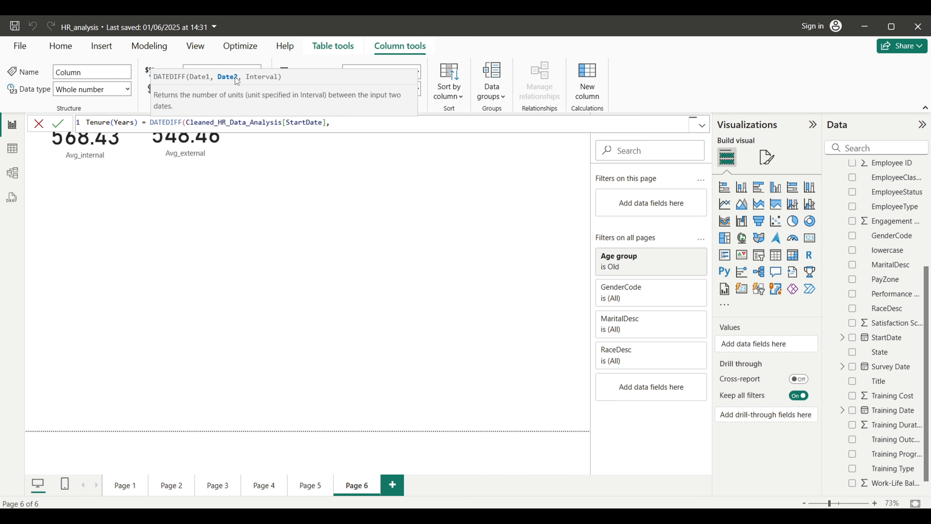
Complete the Tenure(Years) formula with NOW() as the second date and YEAR as the interval, and commit it.
type("NO")
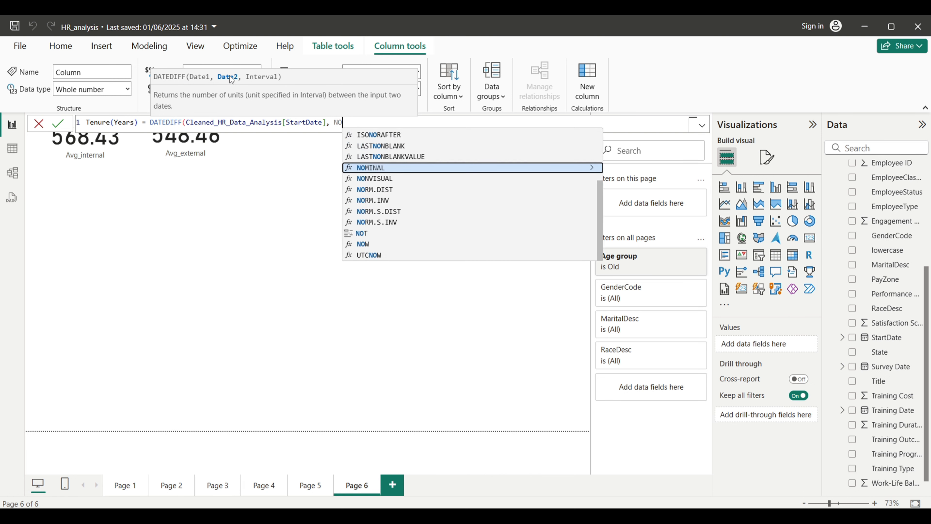
type("W(")
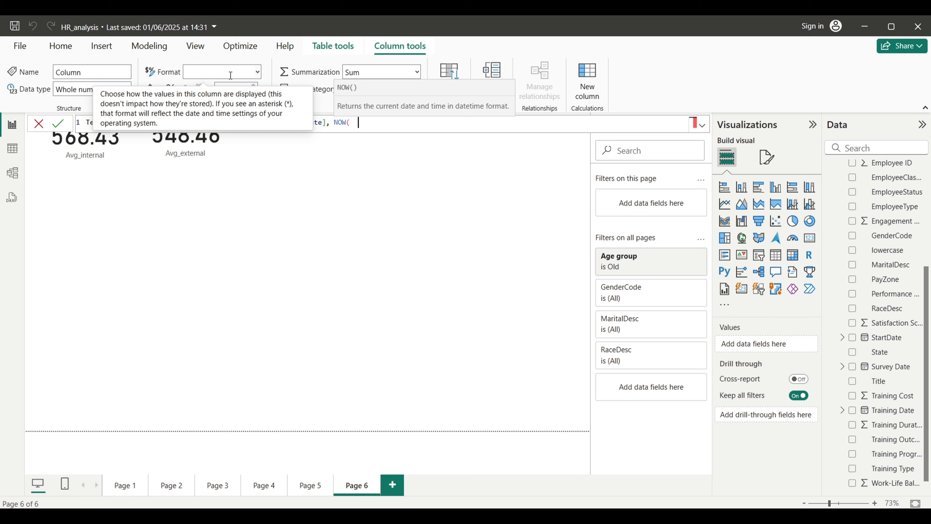
type(")")
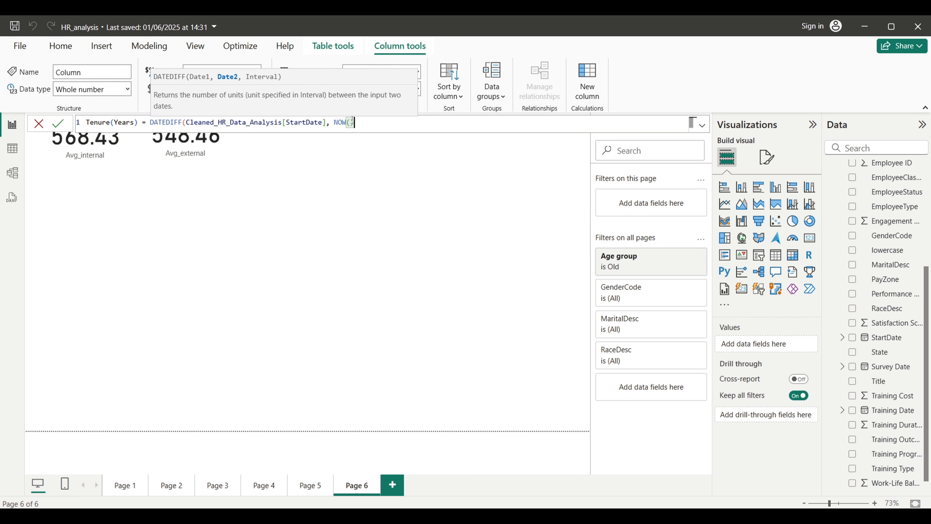
type(",")
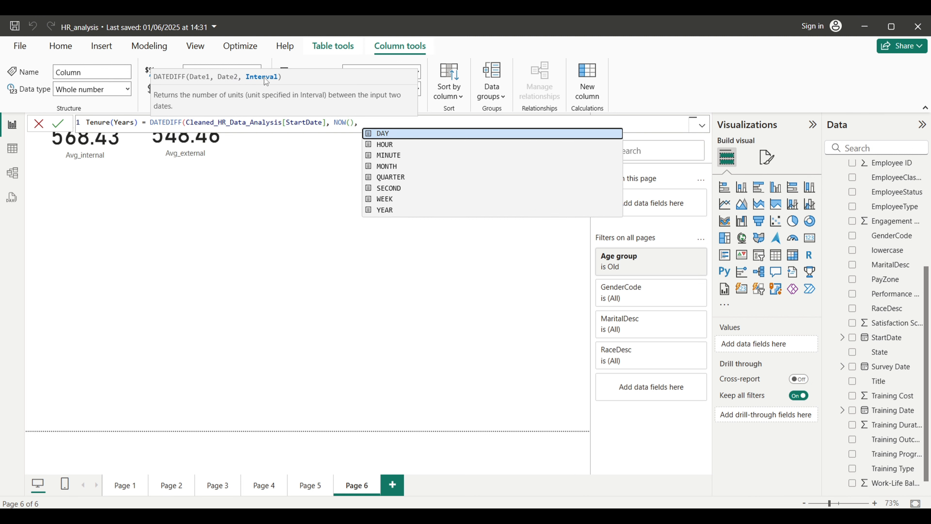
left_click(391, 212)
type(")")
key("Return")
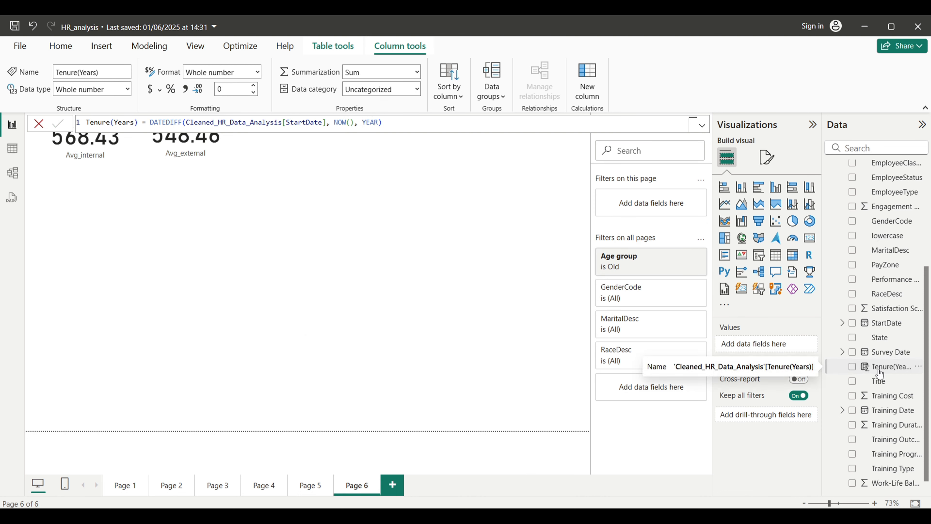
left_click(102, 339)
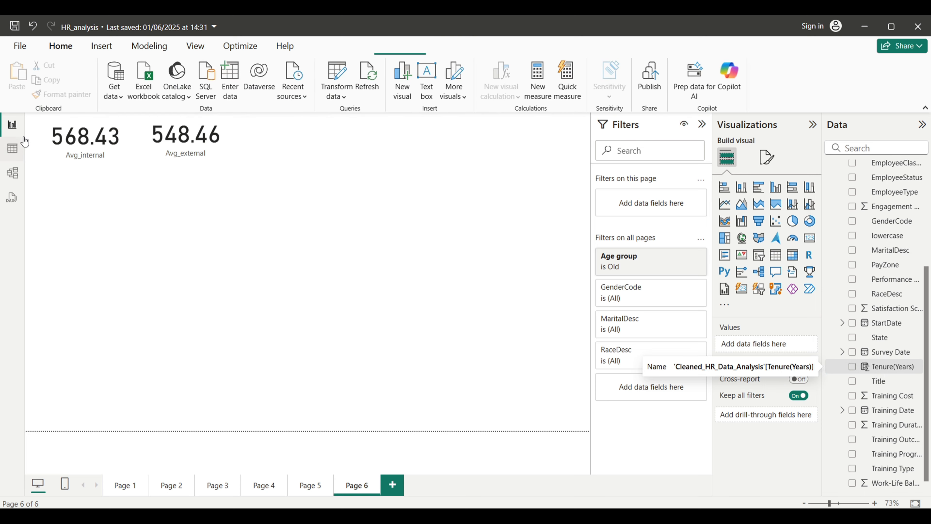
Compare the Tenure(Years) column with the StartDate values in the data table.
left_click(12, 148)
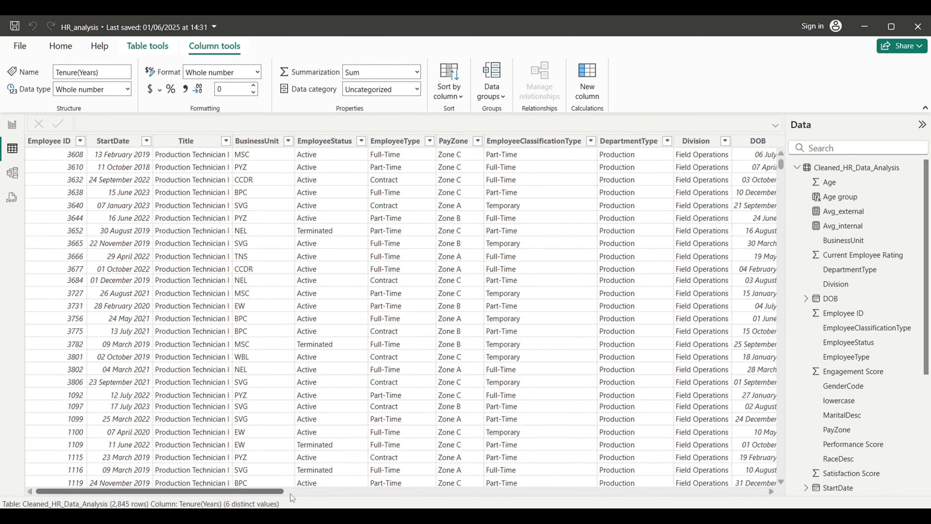
left_click_drag(276, 492, 757, 491)
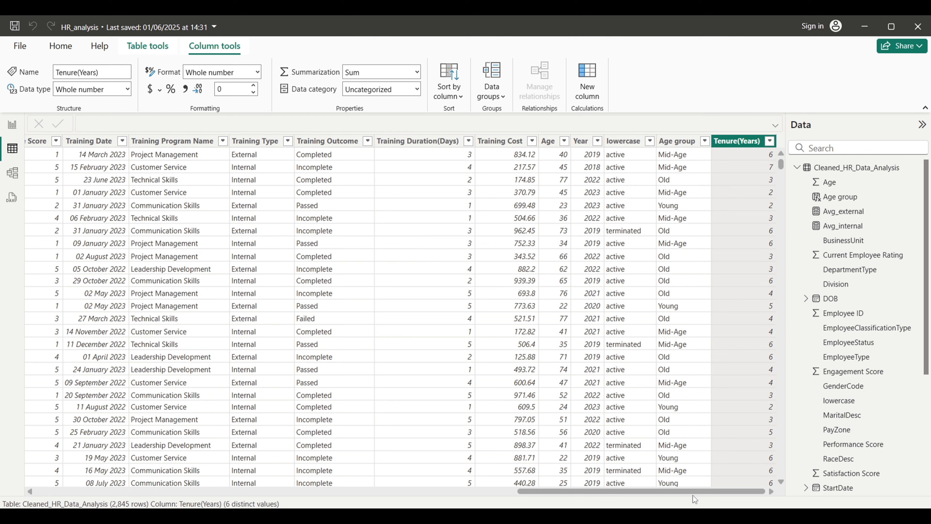
left_click_drag(700, 491, 159, 504)
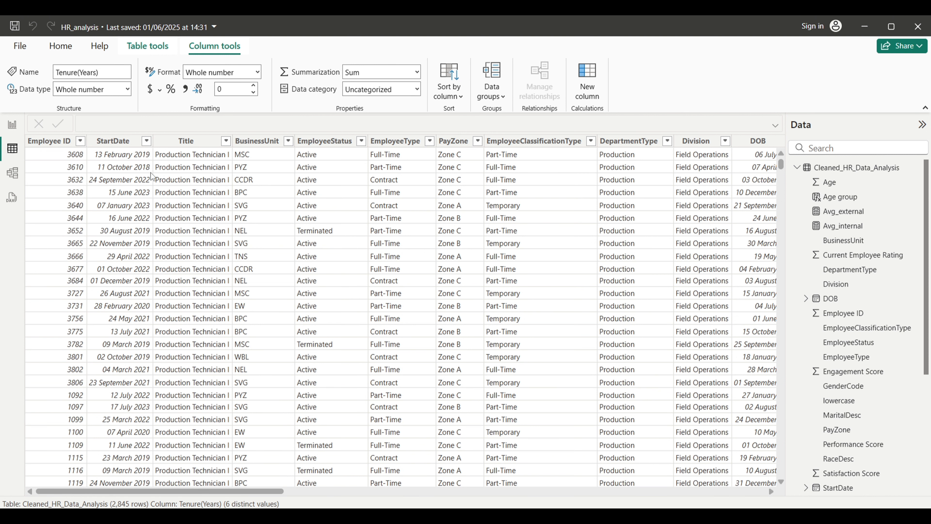
left_click_drag(277, 490, 774, 488)
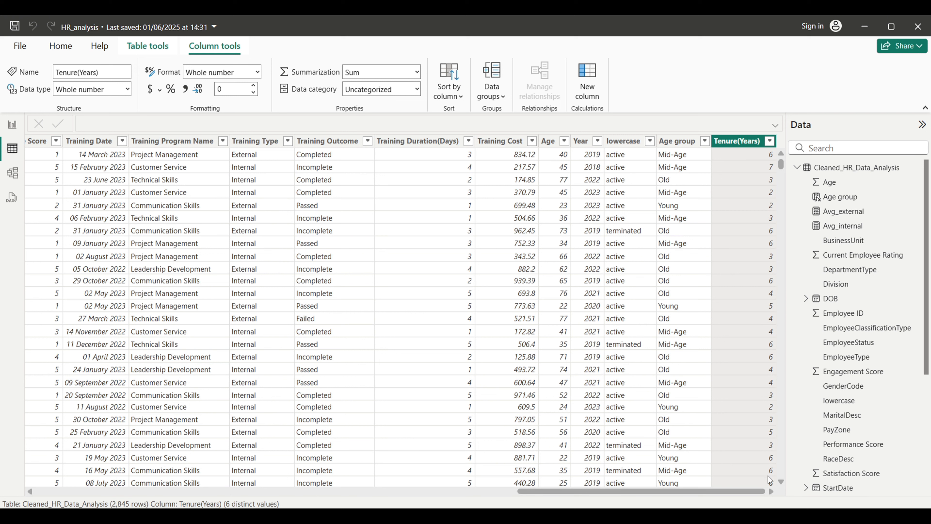
Return to the report, reread question 8 about tenure in the Word document and switch back to Power BI.
left_click(15, 125)
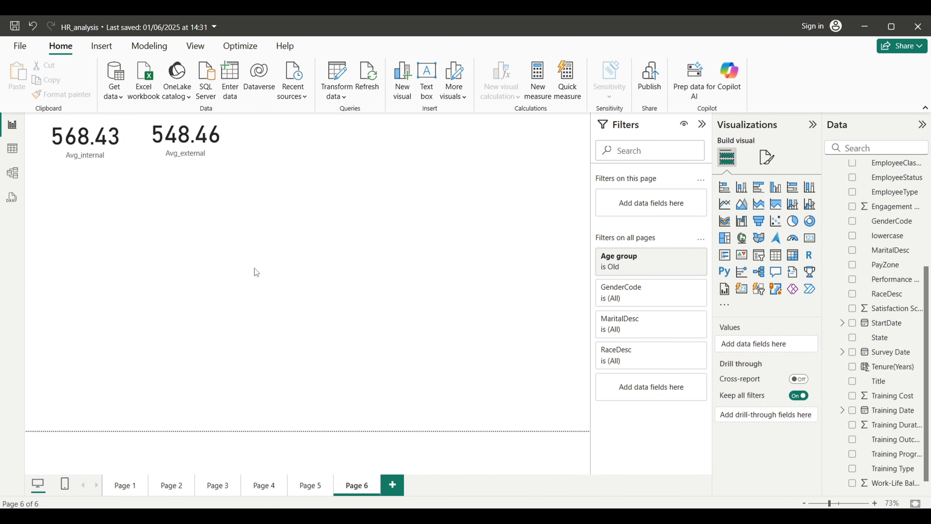
left_click(636, 514)
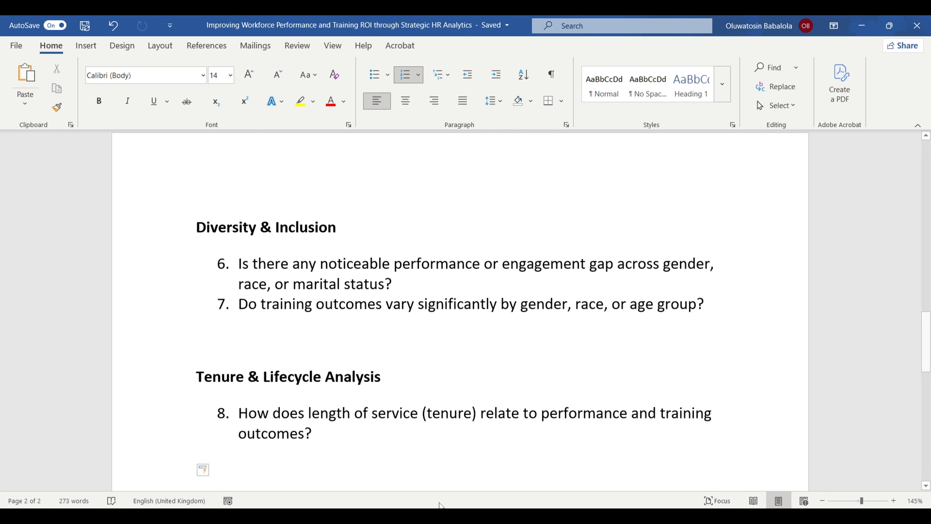
key("alt+Tab")
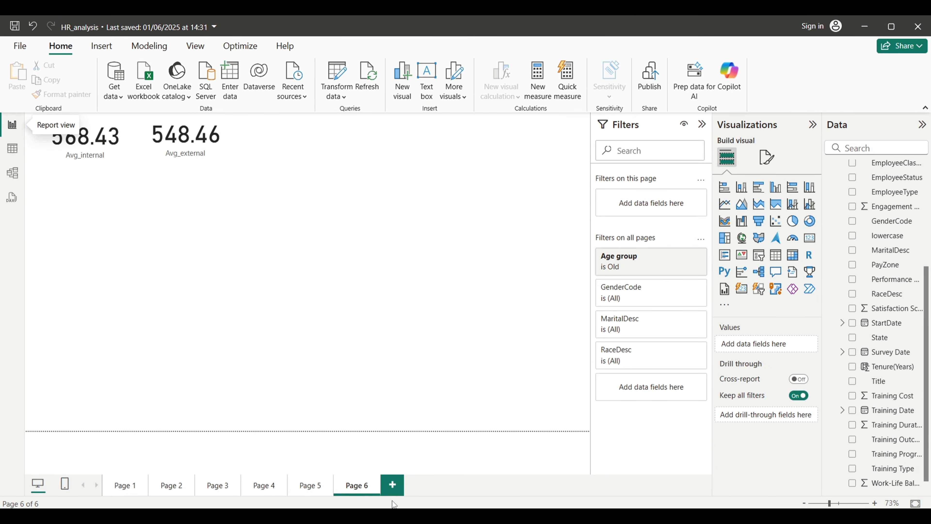
Add a report page with a clustered column chart of summed Tenure(Years) by Training Outcome, enlarged to fill the page.
left_click(393, 491)
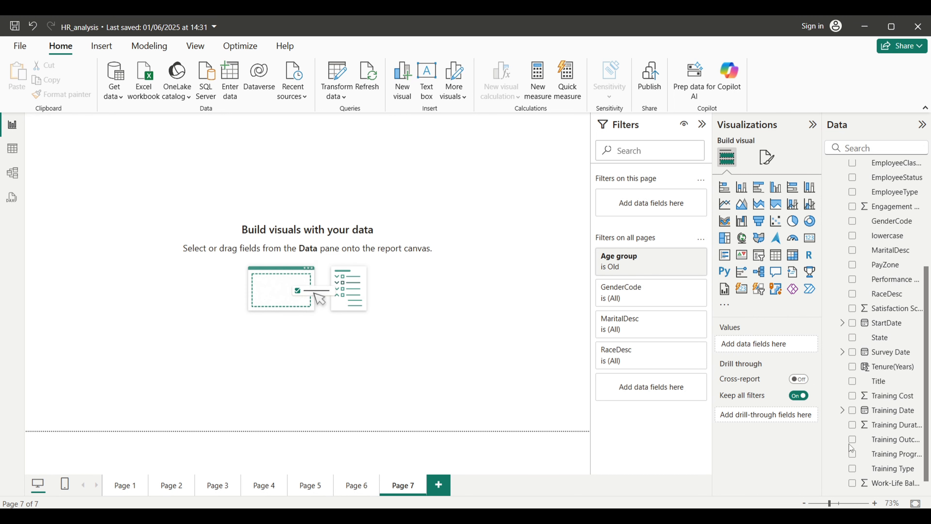
scroll(897, 398, "down", 1)
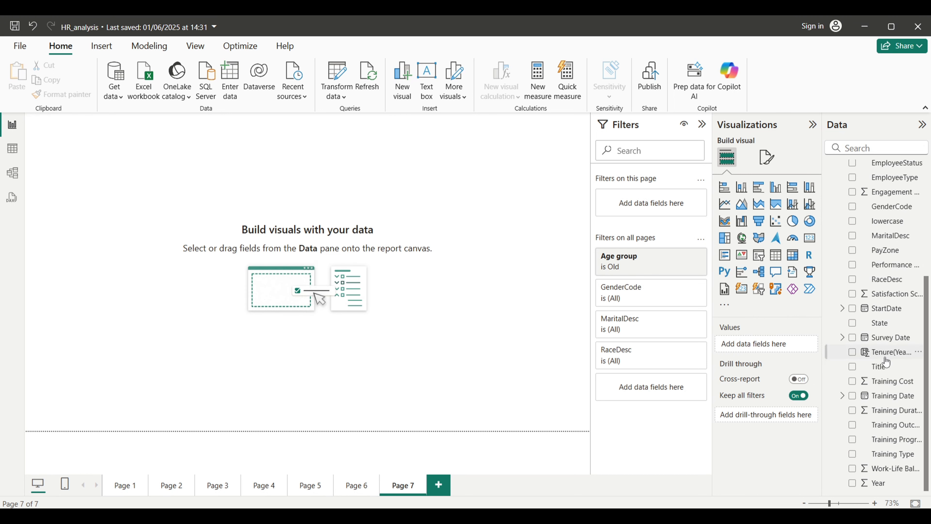
left_click(852, 353)
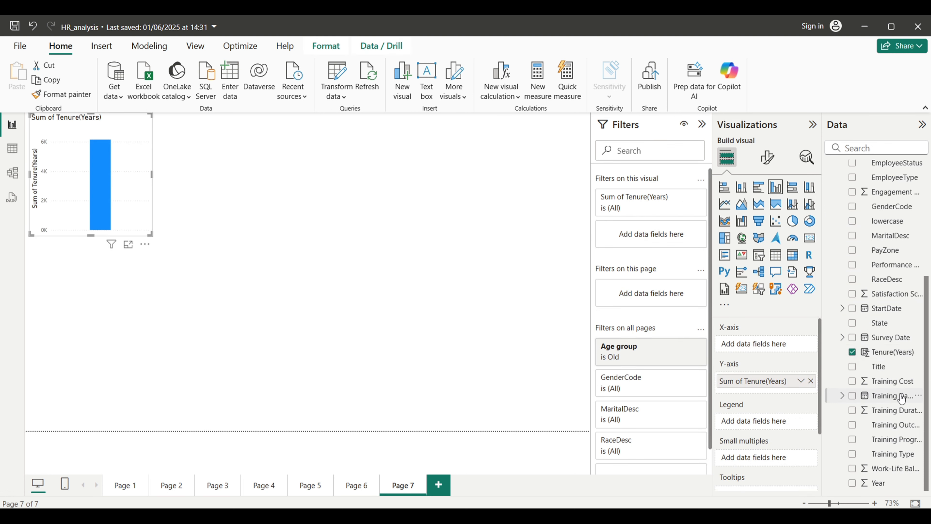
left_click(852, 424)
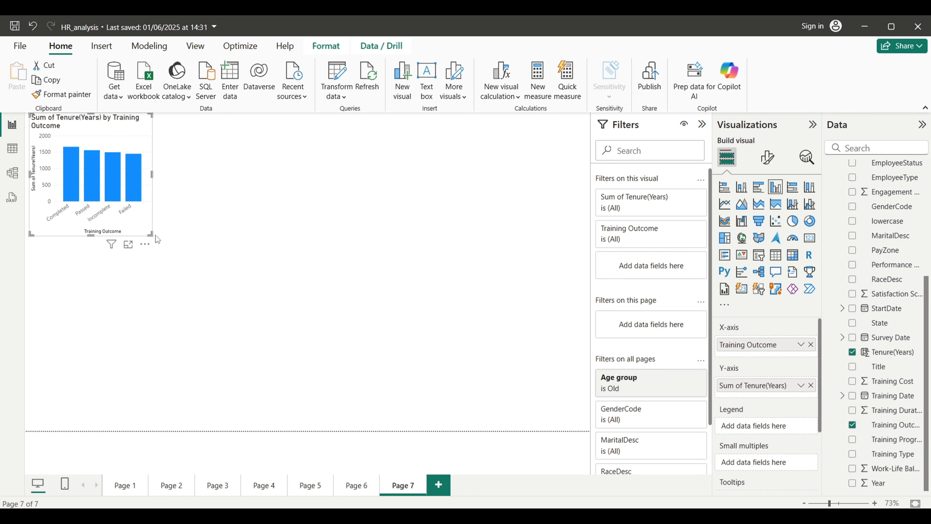
left_click_drag(150, 234, 598, 454)
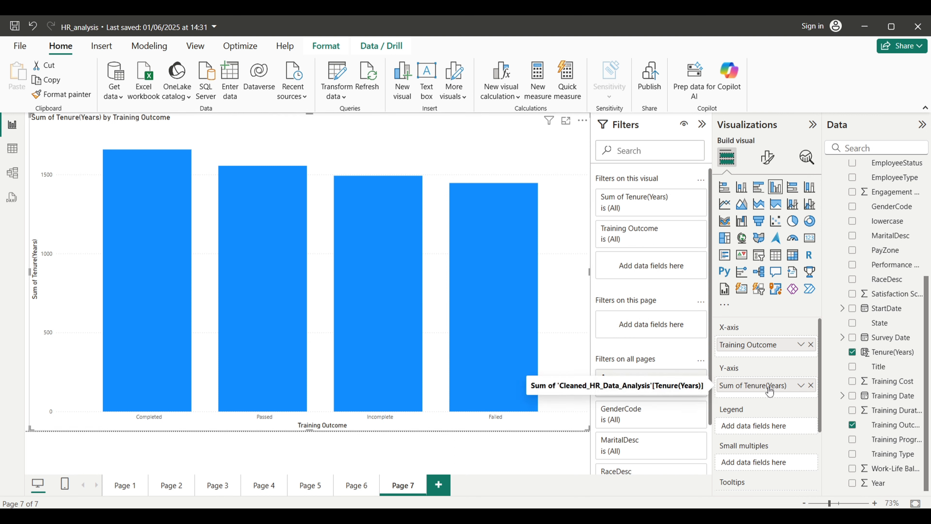
Rearrange the chart to plot Tenure(Years) on the X-axis, count of Training Outcome on the Y-axis and Training Outcome as the legend.
mouse_move(769, 391)
left_mouse_down()
mouse_move(763, 350)
mouse_move(769, 416)
mouse_move(766, 408)
left_mouse_up()
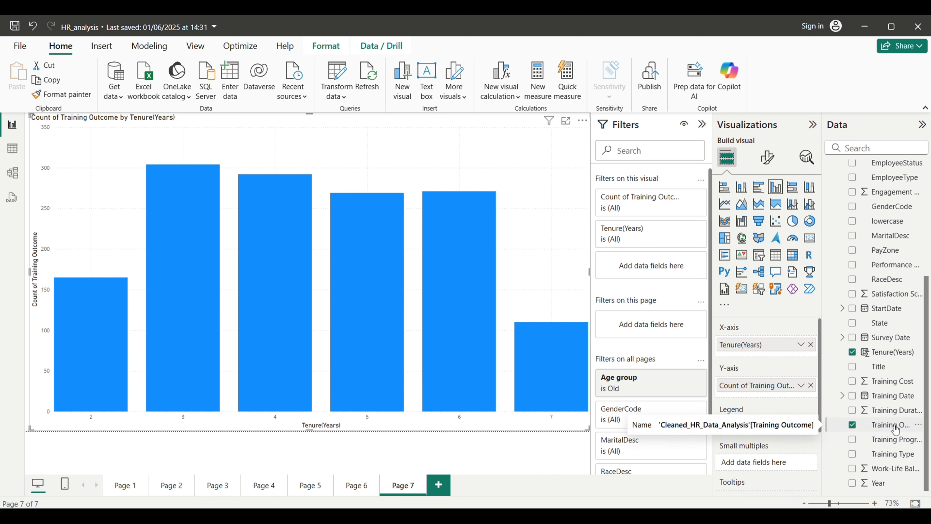
left_click_drag(895, 429, 794, 427)
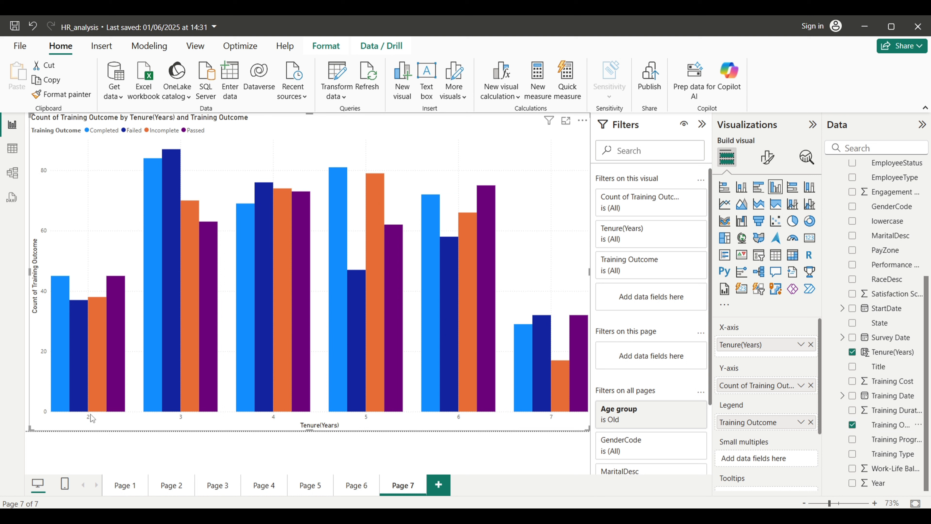
Compare the training outcome counts across the tenure years in the column chart.
mouse_move(63, 290)
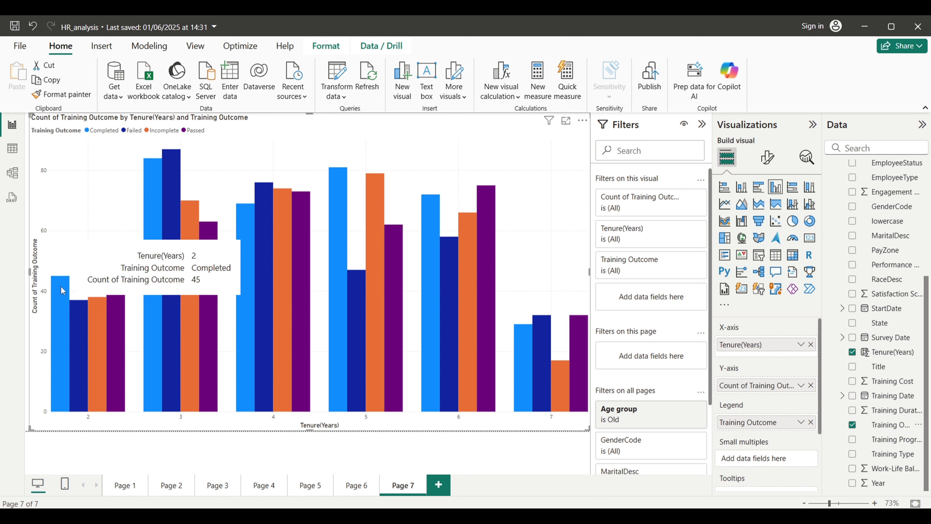
mouse_move(117, 315)
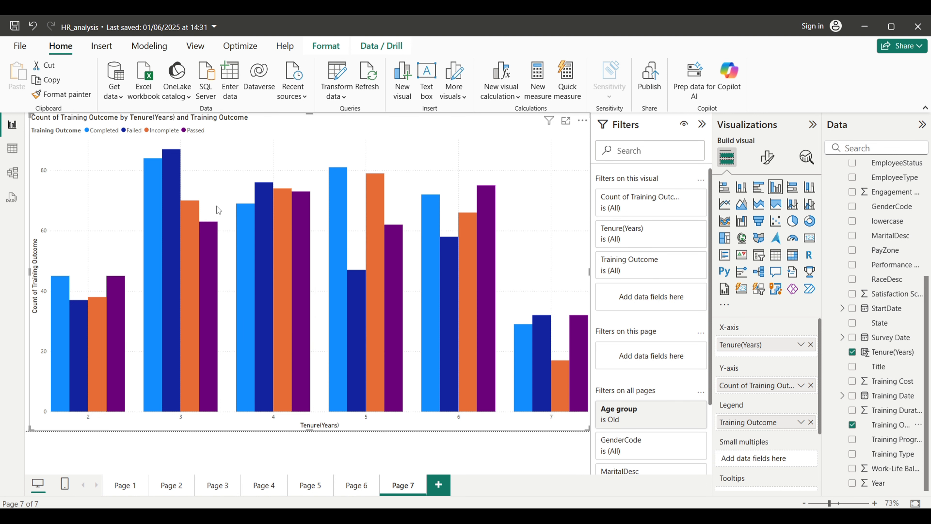
mouse_move(183, 312)
mouse_move(170, 228)
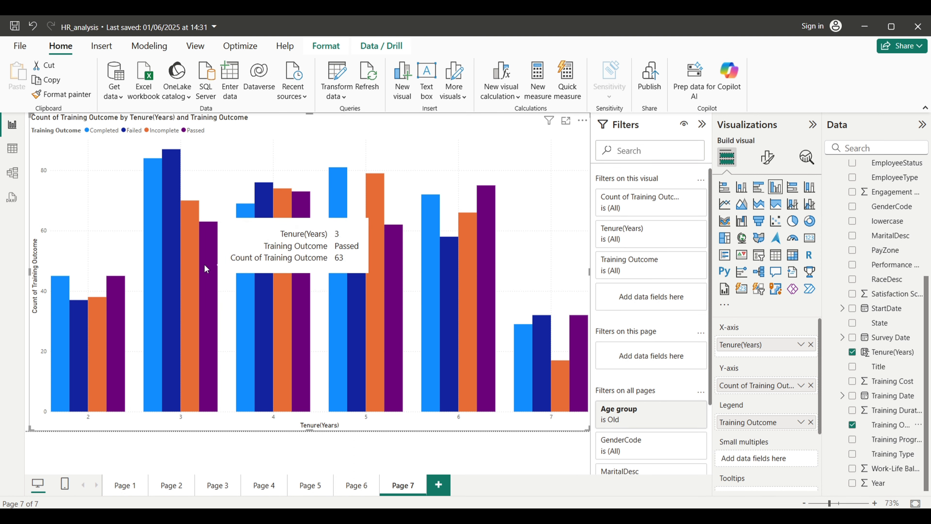
mouse_move(157, 176)
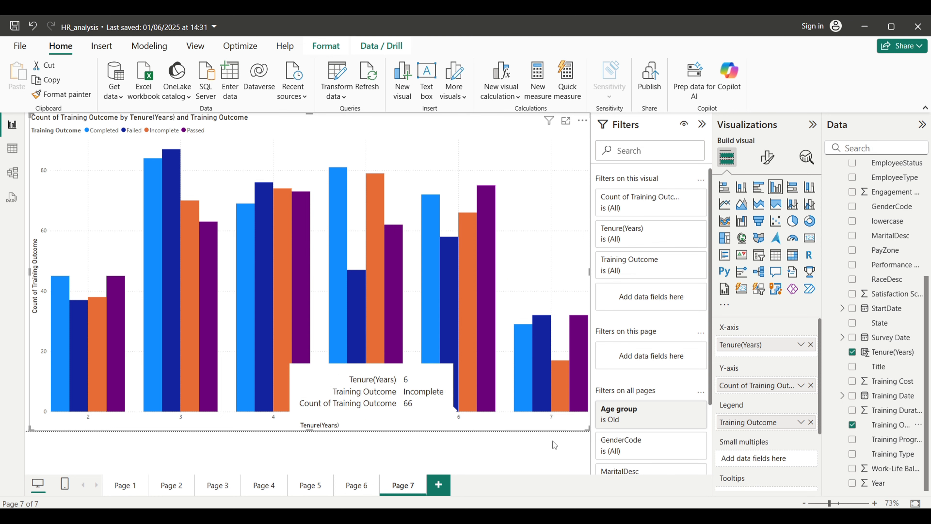
Reread question 8 in the Word document, inspect the performance columns in Power BI's data table and return to the report.
key("alt+Tab")
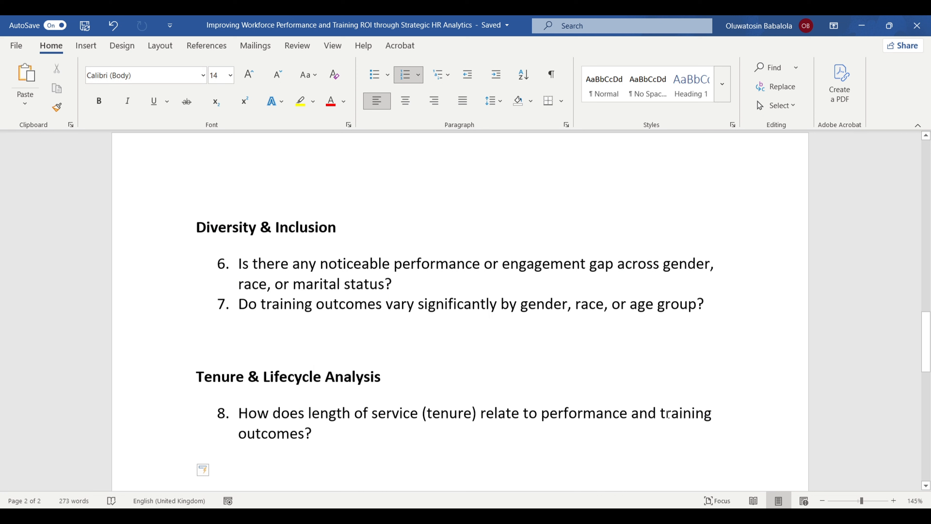
key("alt+Tab")
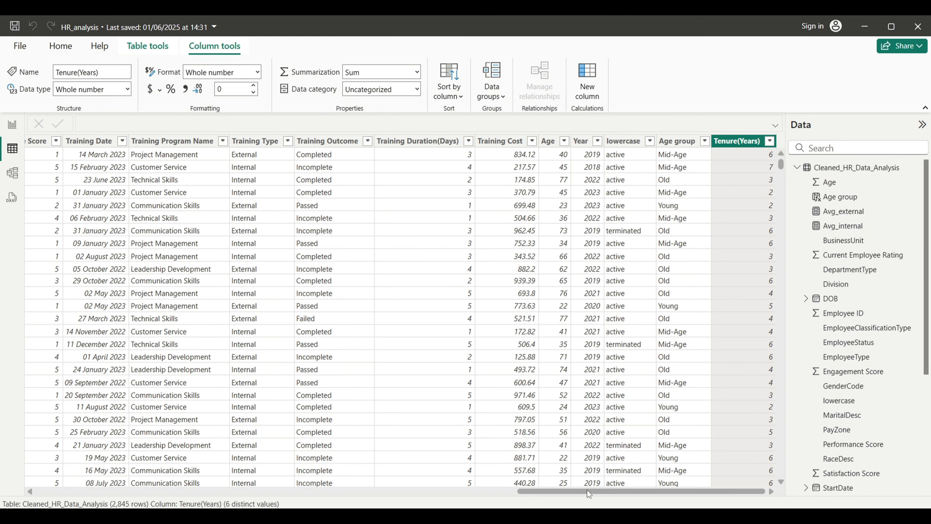
left_click_drag(588, 492, 443, 403)
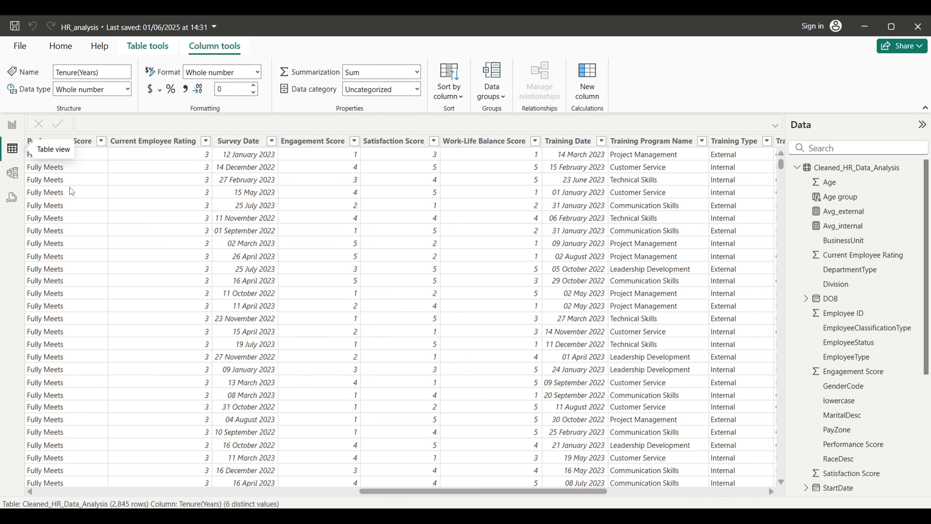
left_click(12, 125)
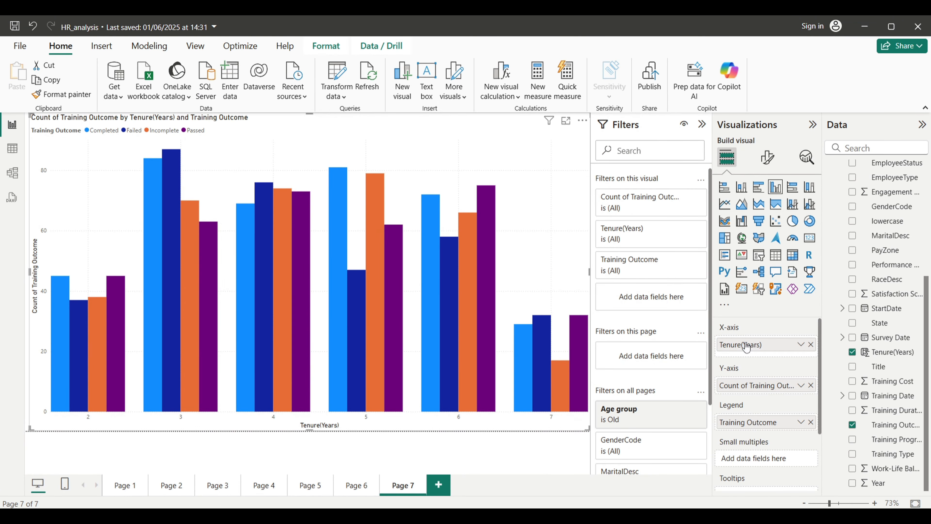
Convert the tenure chart to a line and clustered column chart with the average of Current Employee Rating as the line.
left_click(810, 205)
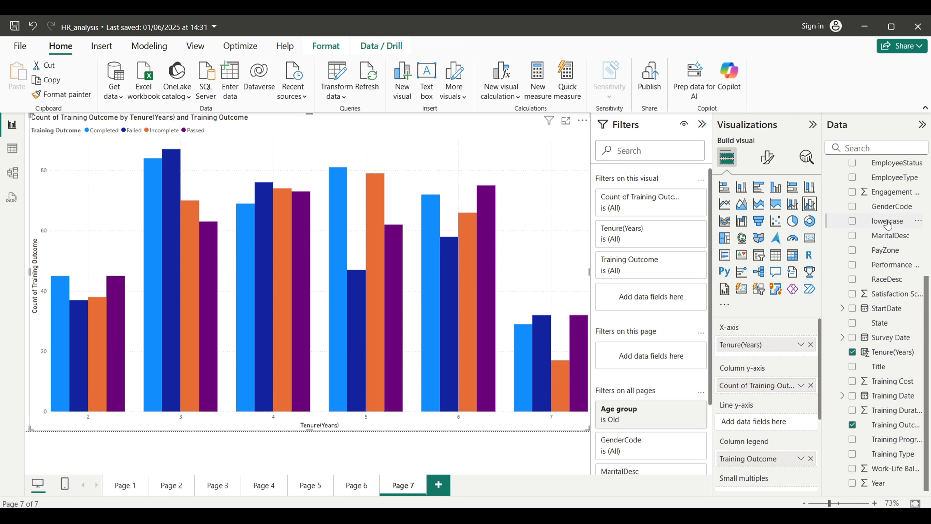
scroll(885, 224, "up", 5)
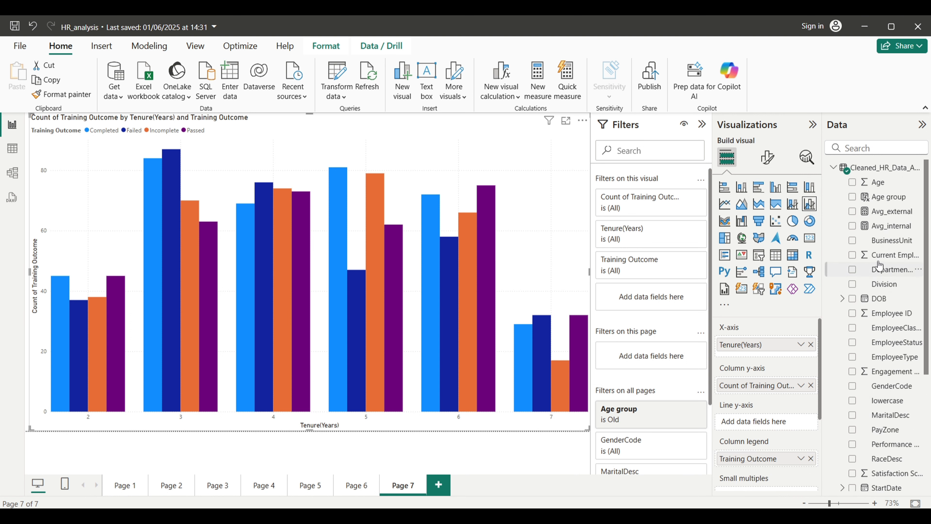
left_click(853, 255)
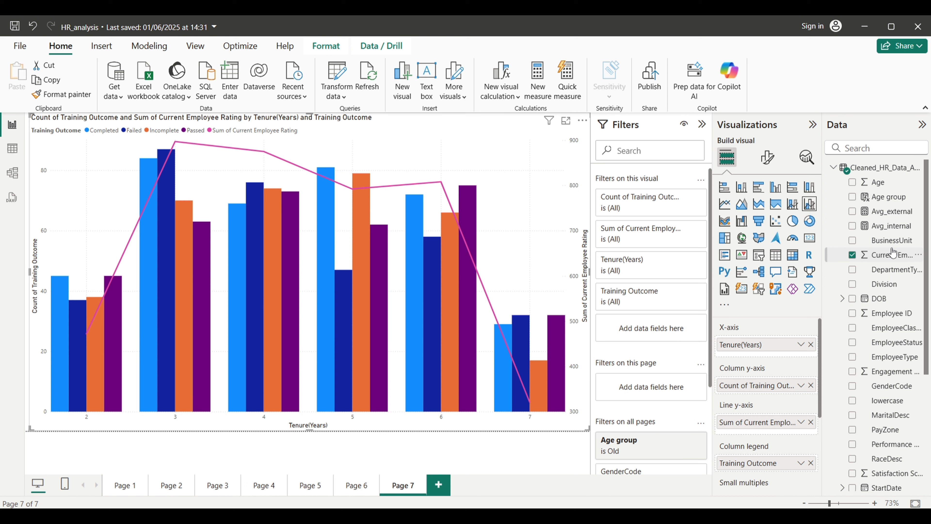
left_click(802, 423)
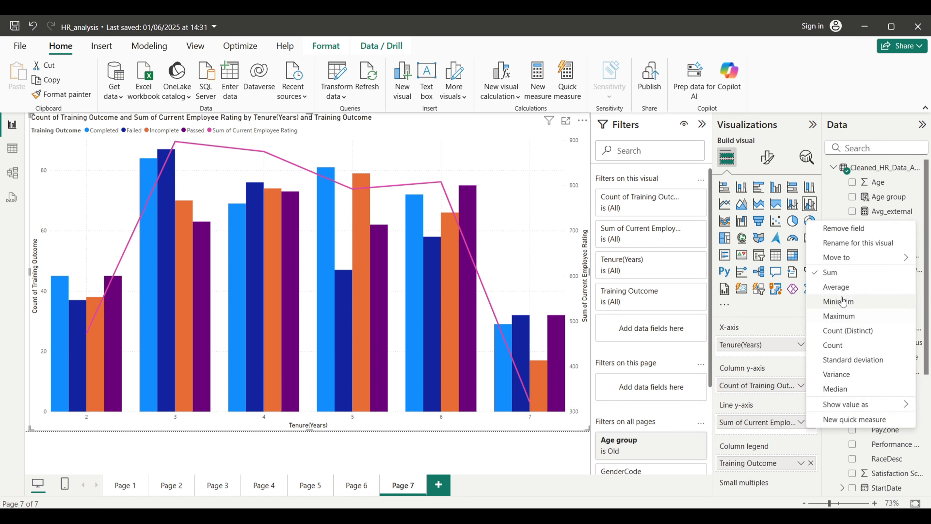
left_click(836, 287)
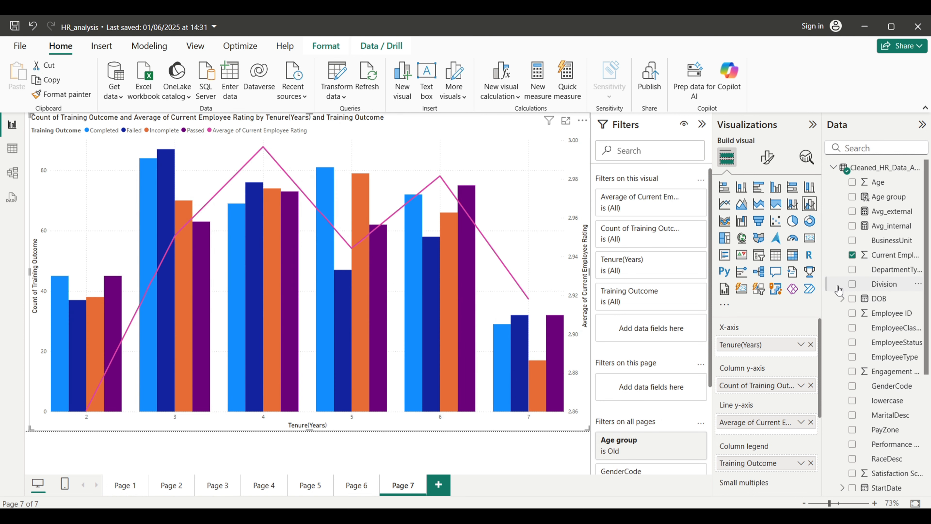
Examine the average employee rating line against the training outcome columns for each tenure year.
mouse_move(205, 297)
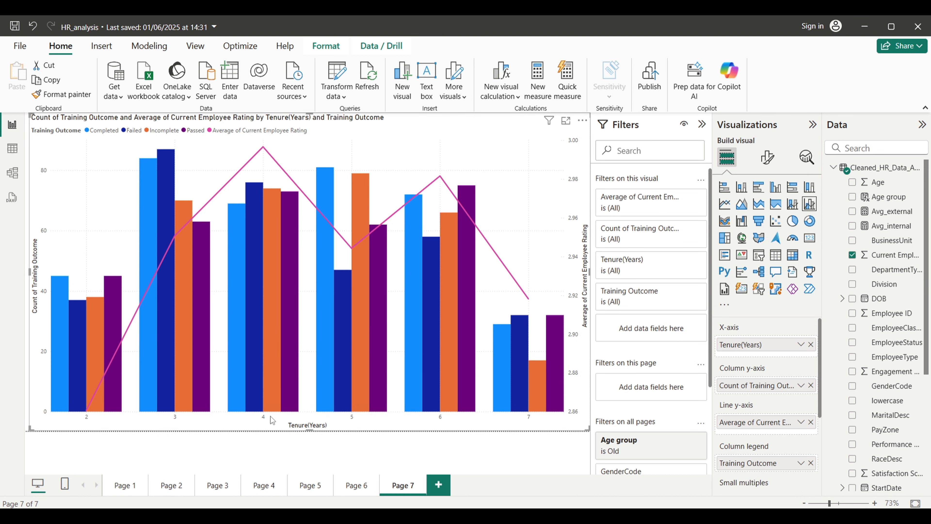
mouse_move(263, 154)
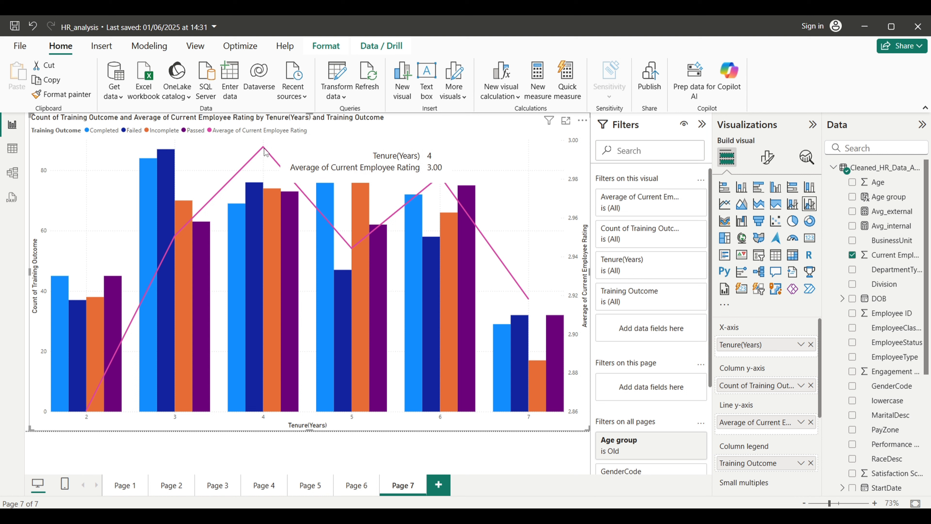
mouse_move(443, 186)
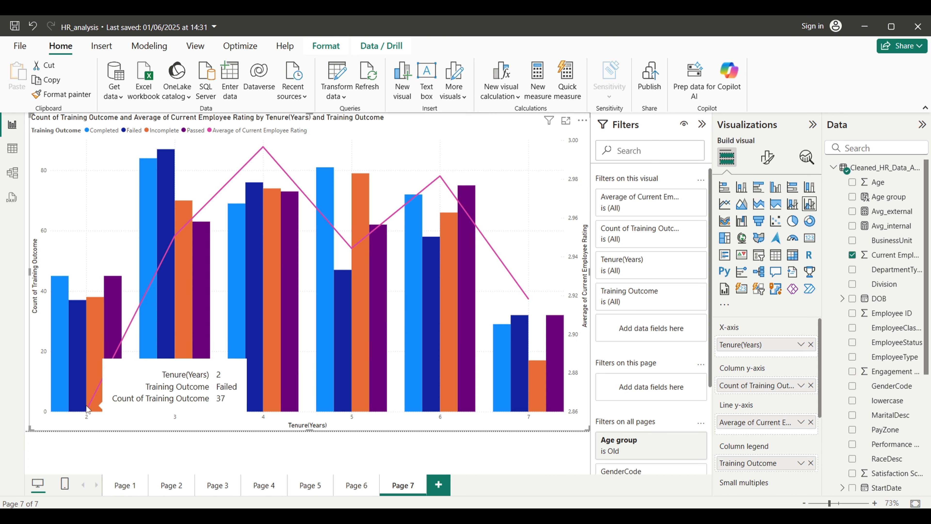
mouse_move(92, 410)
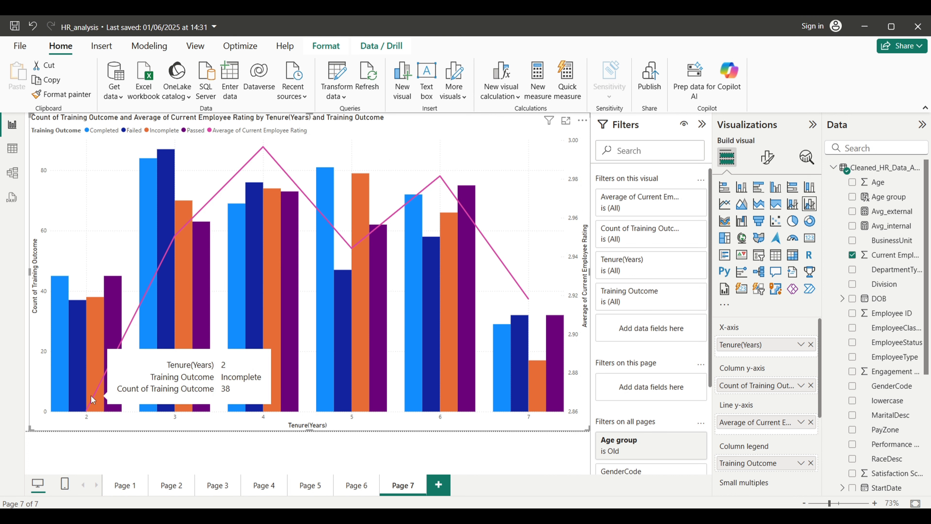
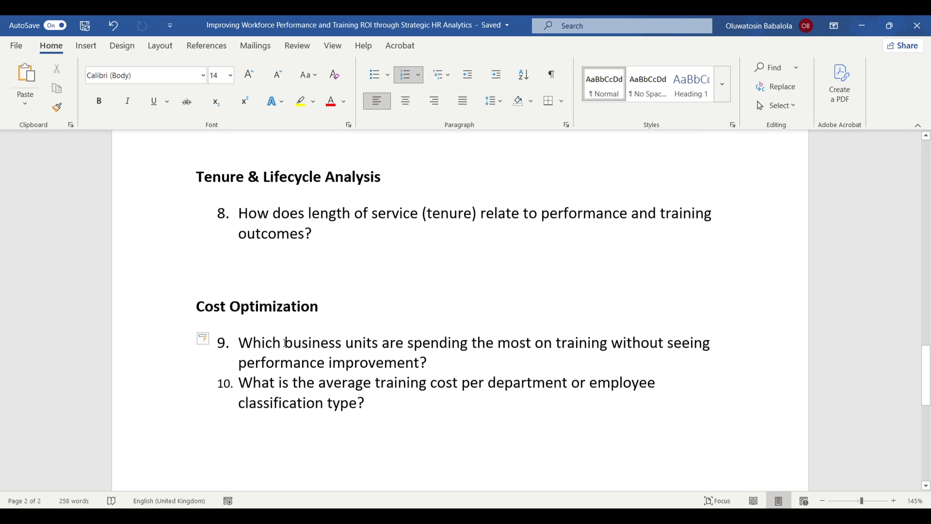
Read question 9 about business unit training spending and performance improvement in the Word document, and switch back to Power BI.
left_click_drag(285, 343, 602, 346)
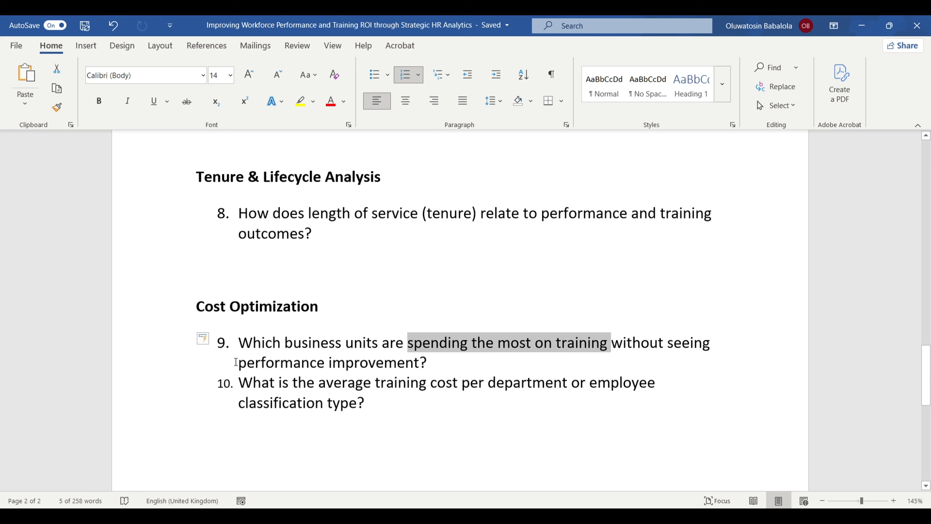
left_click_drag(238, 363, 412, 363)
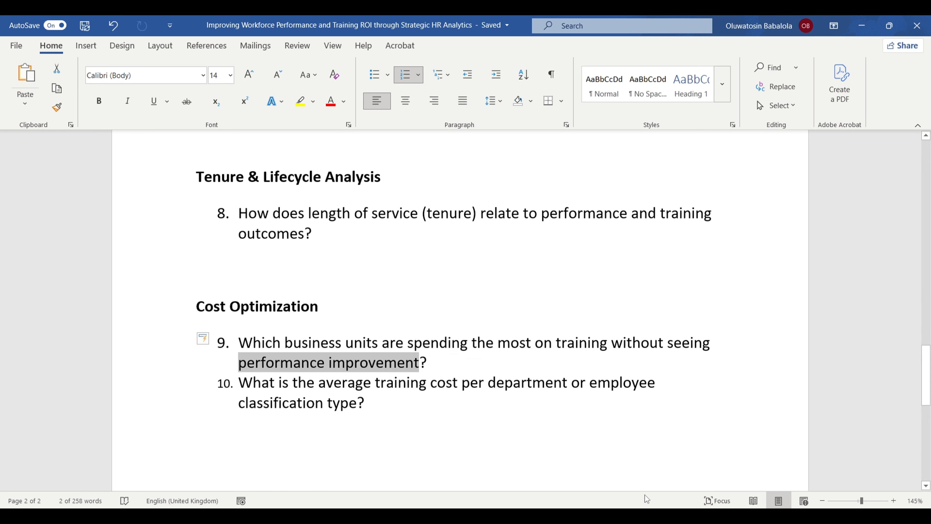
left_click(667, 514)
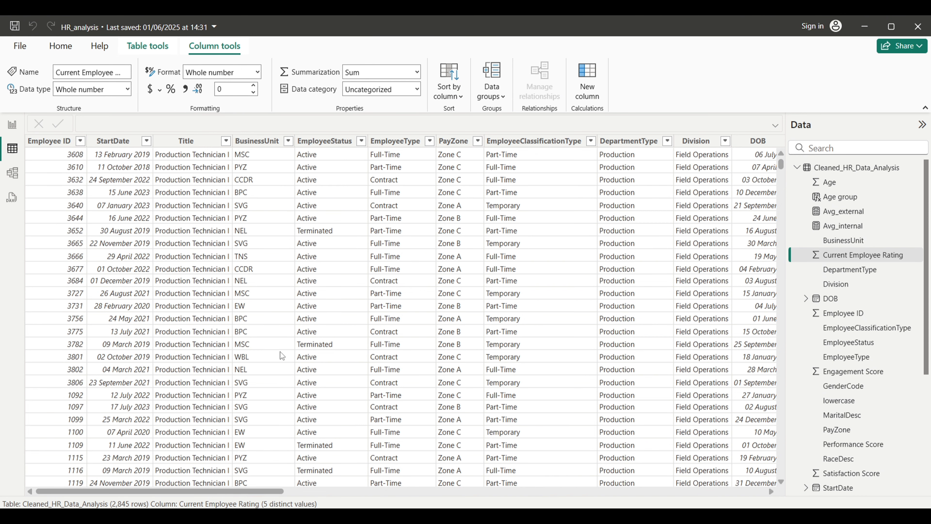
Inspect the Training Cost and Current Employee Rating columns in the data table and check the distinct categories of Performance Score.
left_click_drag(231, 495, 659, 497)
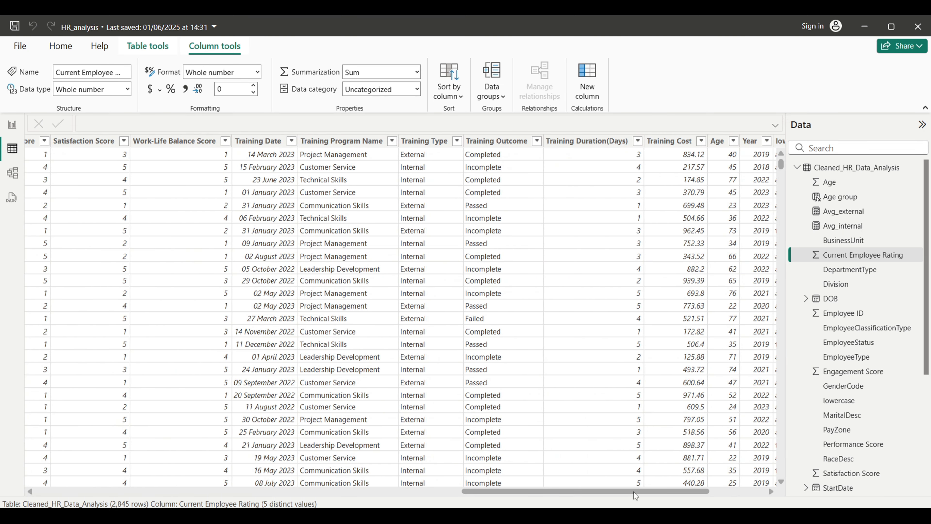
left_click_drag(634, 492, 457, 497)
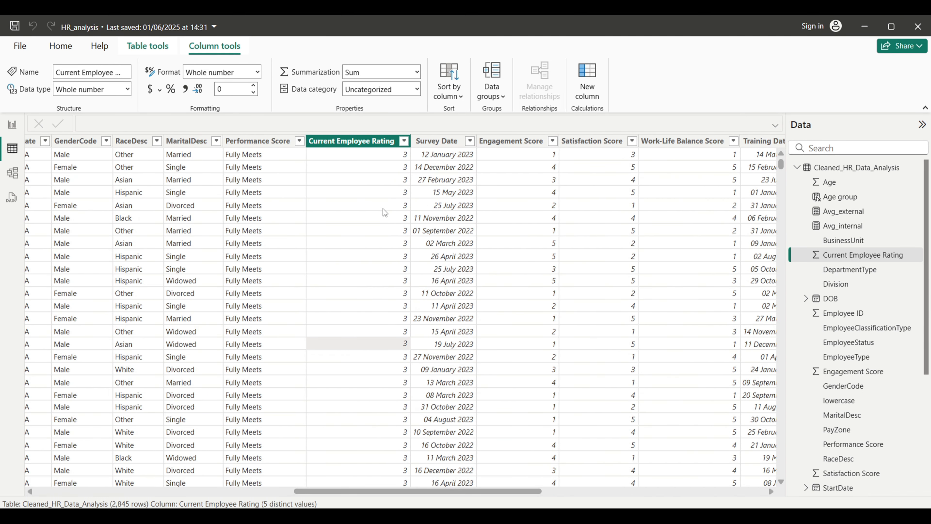
left_click(299, 142)
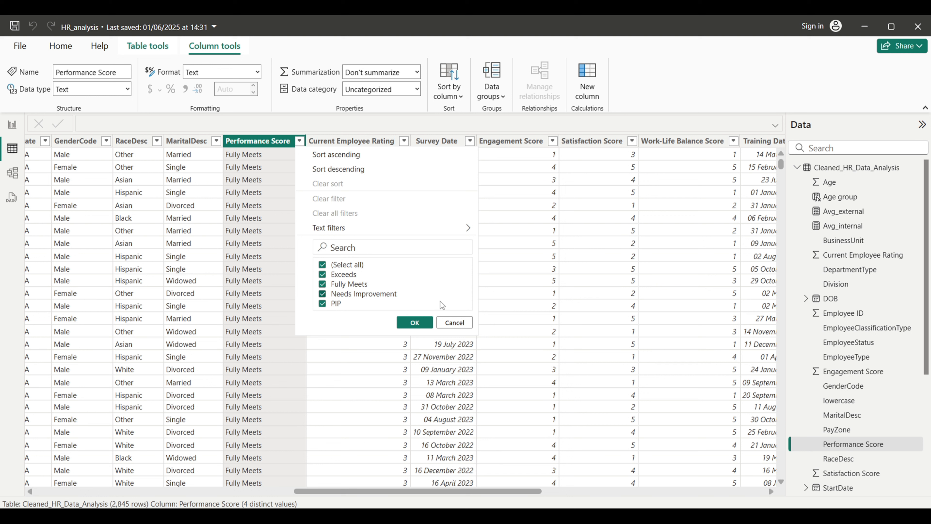
left_click(455, 322)
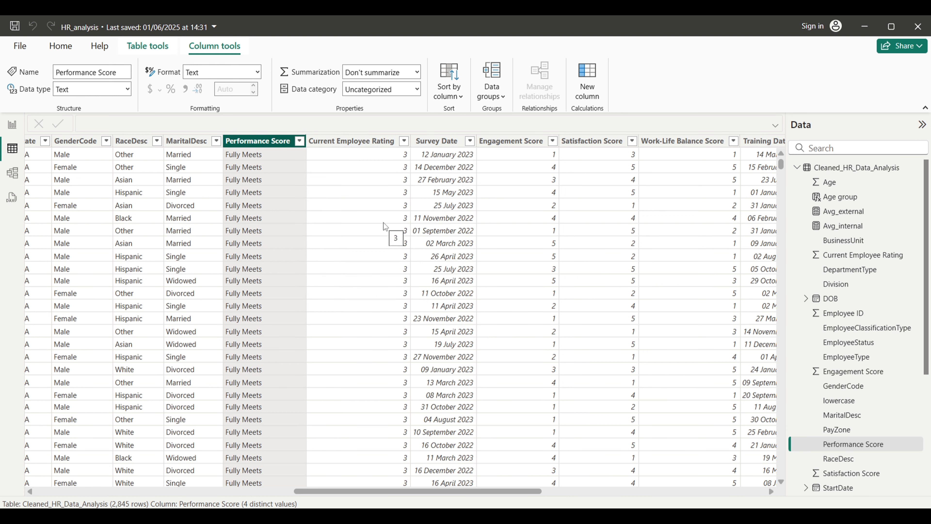
In the report view, build a clustered column chart of summed Training Cost by BusinessUnit and enlarge it to fill the page.
left_click(12, 125)
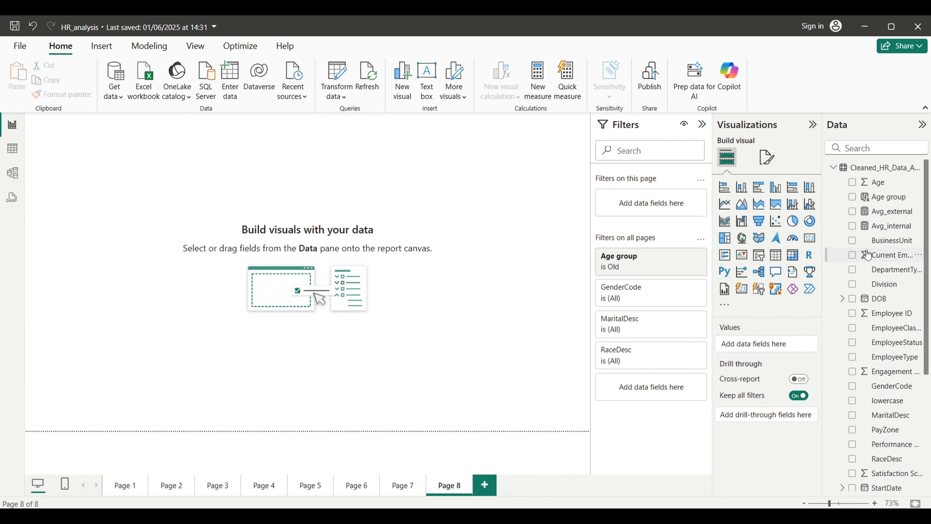
left_click(852, 244)
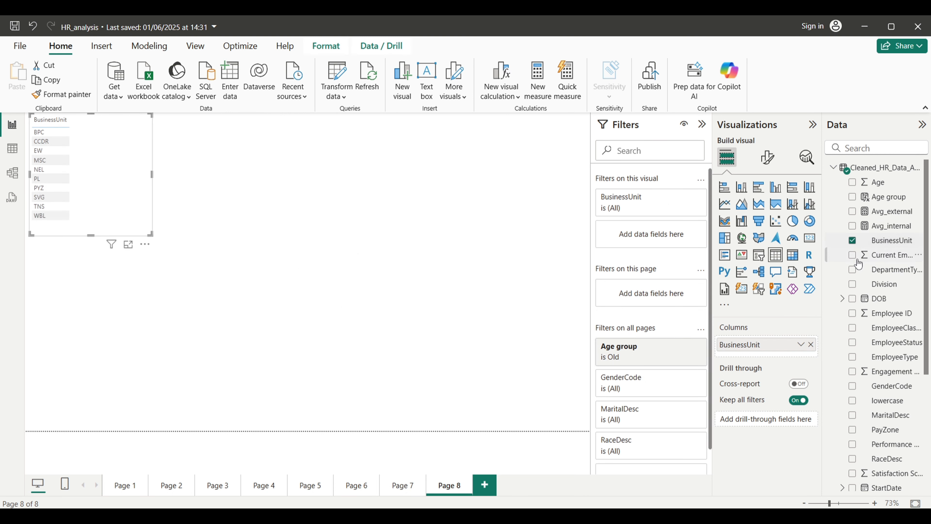
scroll(908, 360, "down", 5)
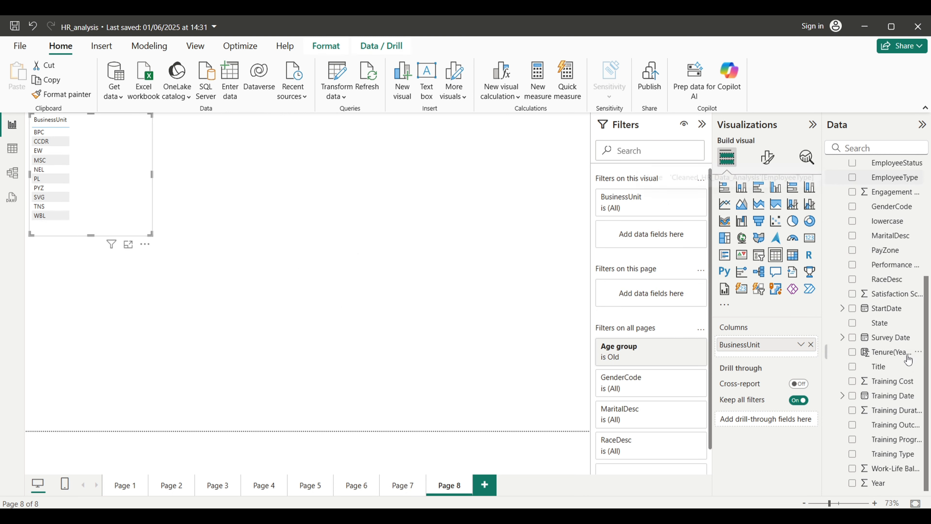
left_click(852, 381)
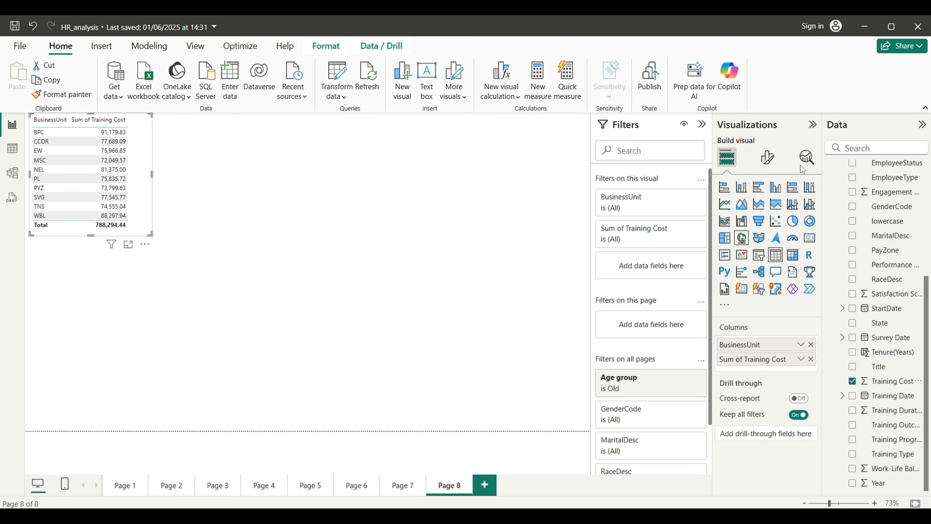
left_click(777, 188)
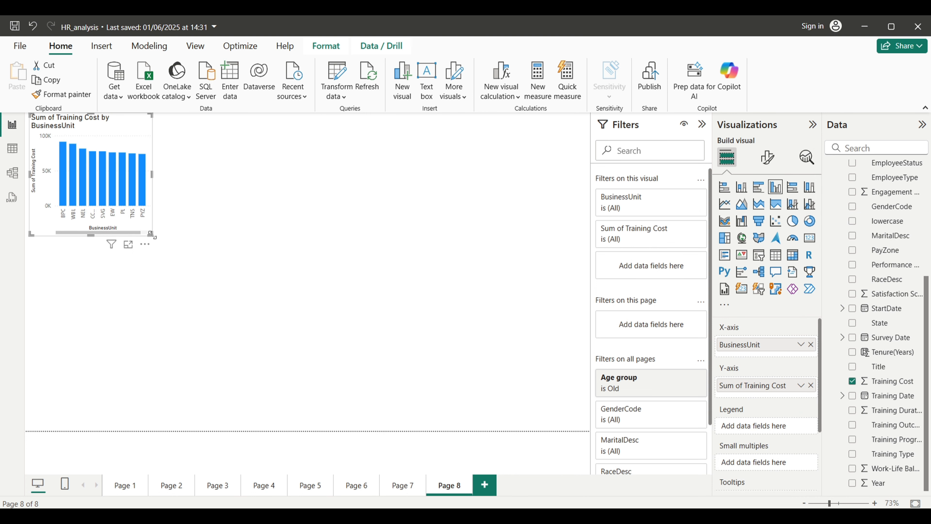
left_click_drag(150, 234, 588, 431)
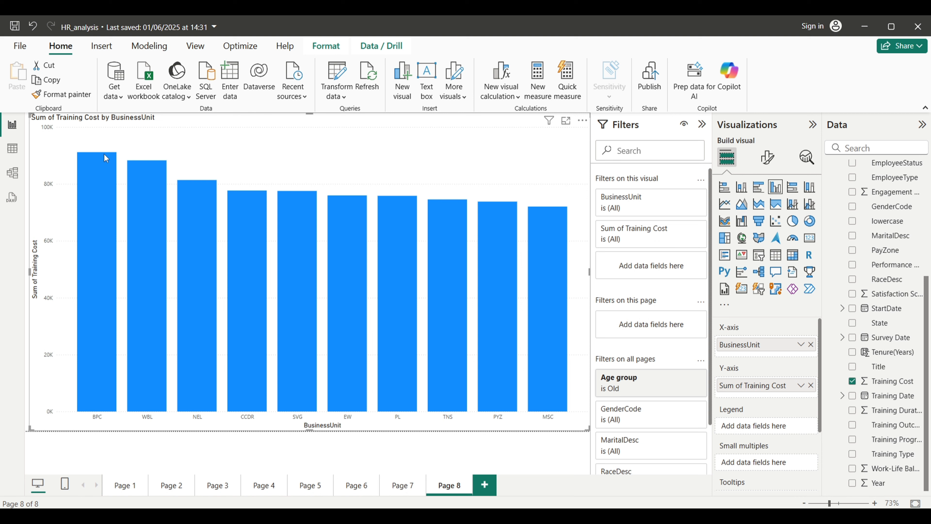
Convert the business unit chart to a line and stacked column chart with the average of Current Employee Rating as the line.
mouse_move(104, 164)
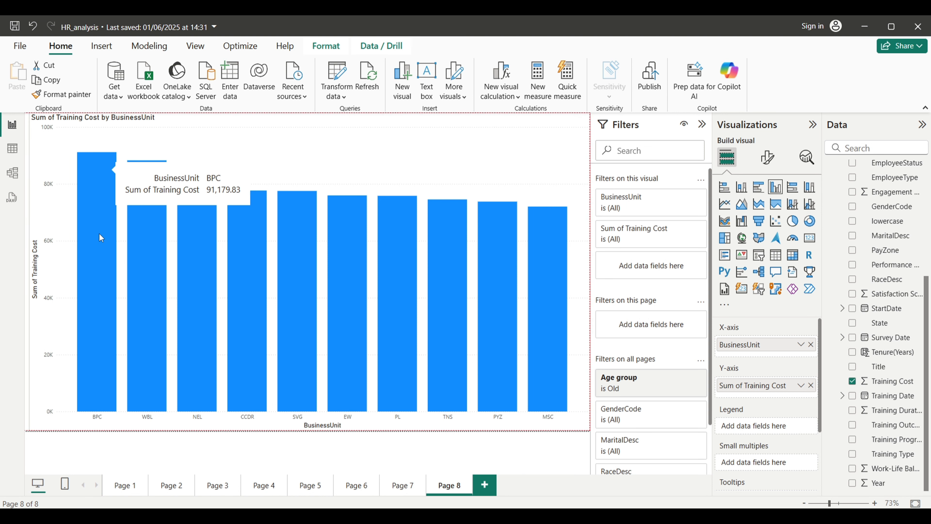
mouse_move(182, 236)
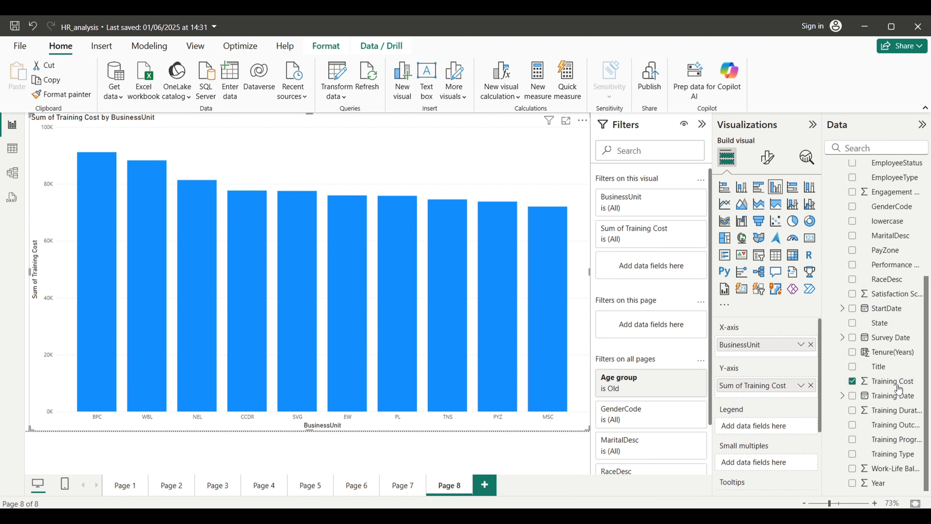
scroll(881, 330, "up", 5)
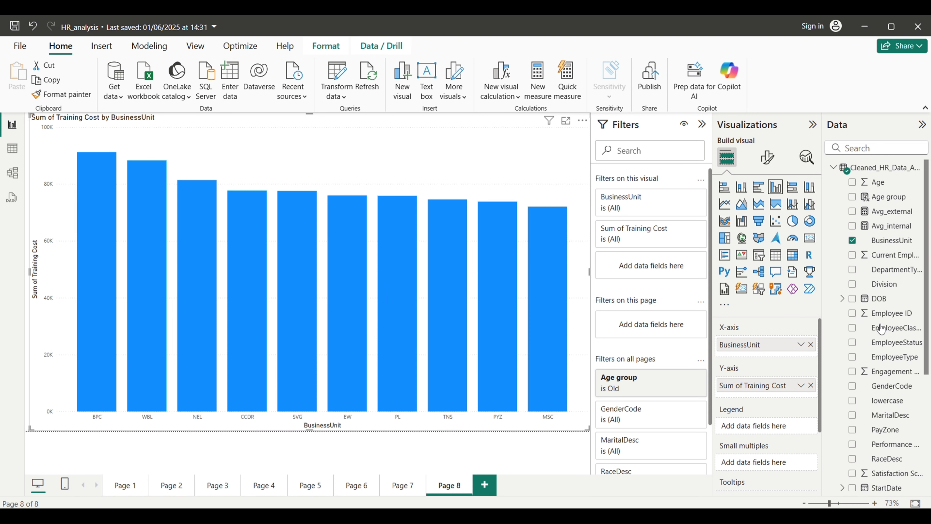
left_click(873, 258)
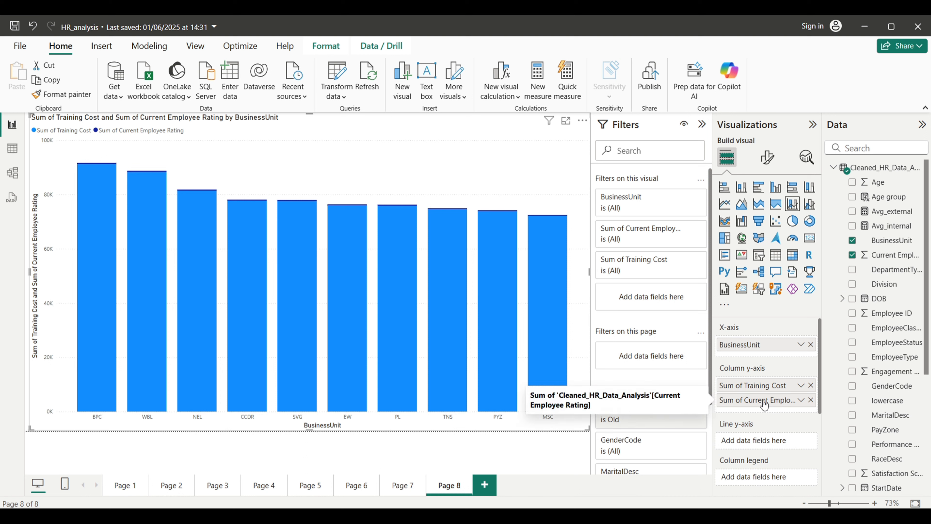
left_click_drag(764, 405, 759, 445)
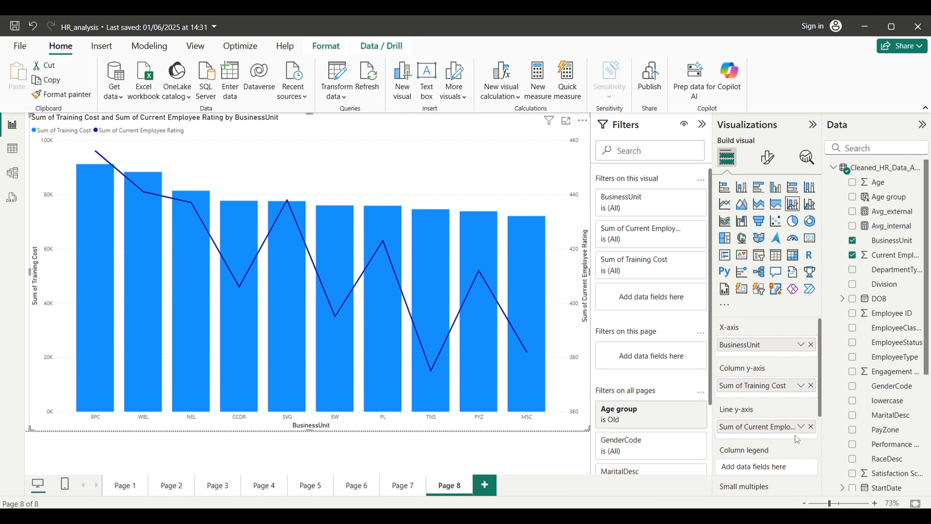
left_click(801, 427)
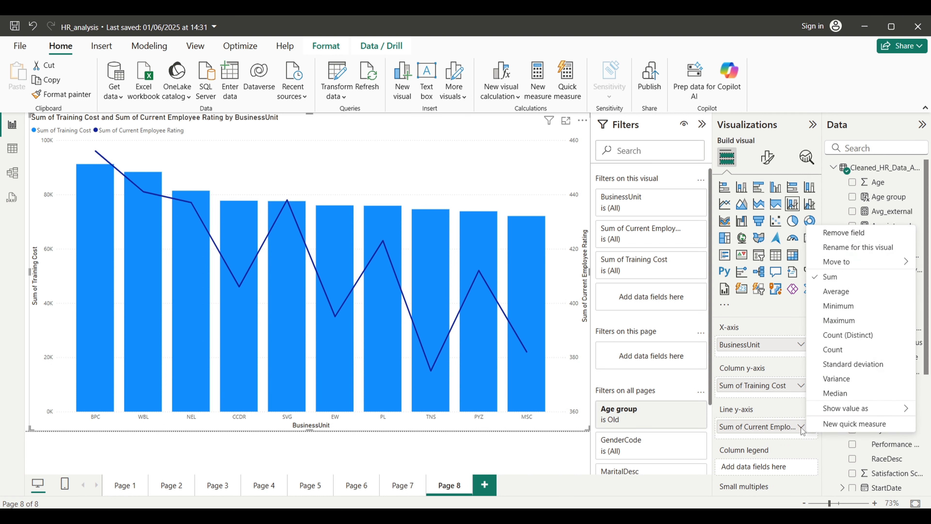
left_click(862, 293)
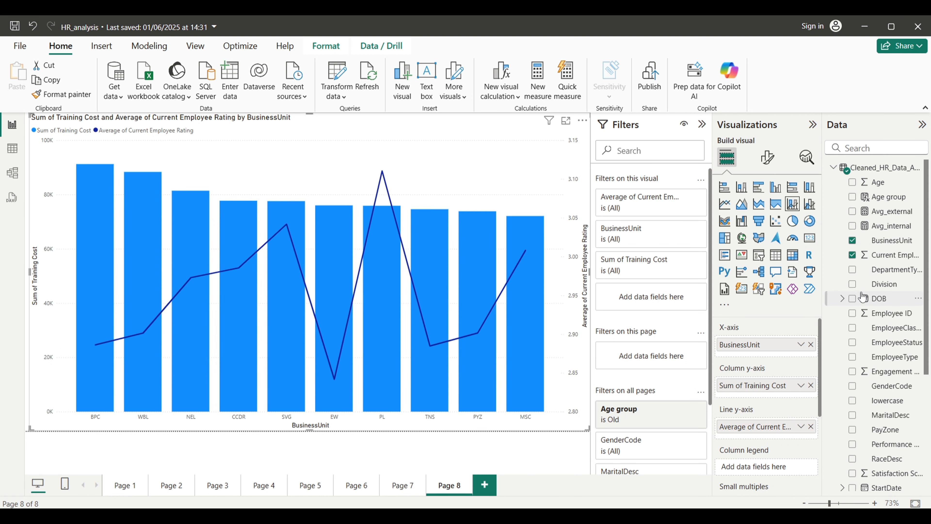
Change the Training Cost columns from sum to average and compare them with the rating line across business units.
mouse_move(101, 351)
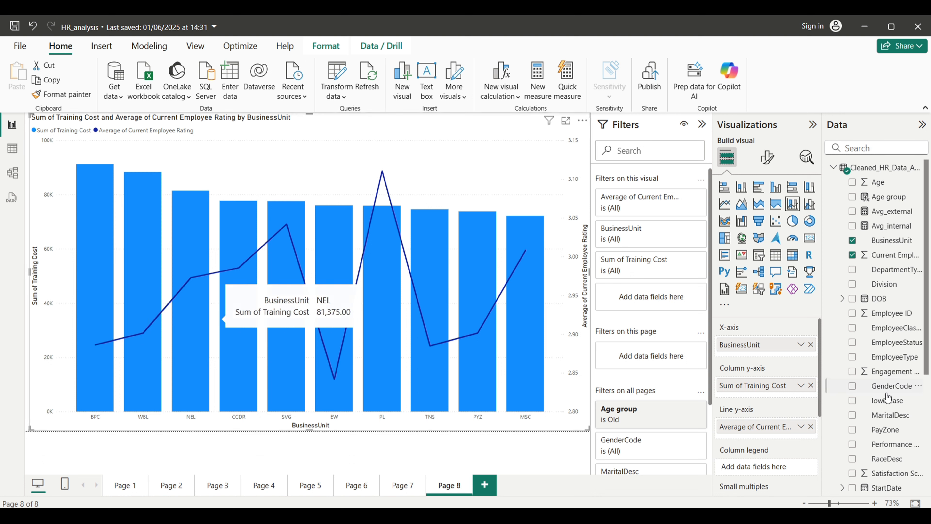
left_click(801, 386)
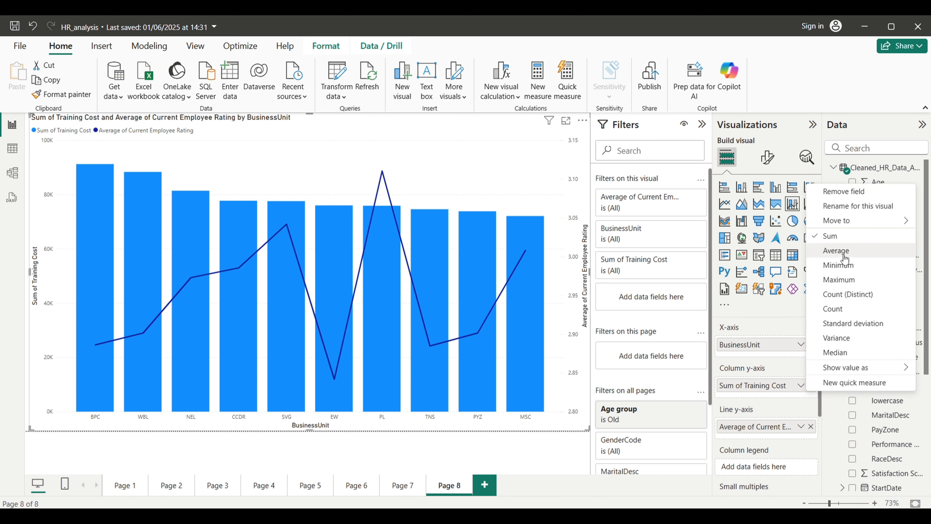
left_click(837, 251)
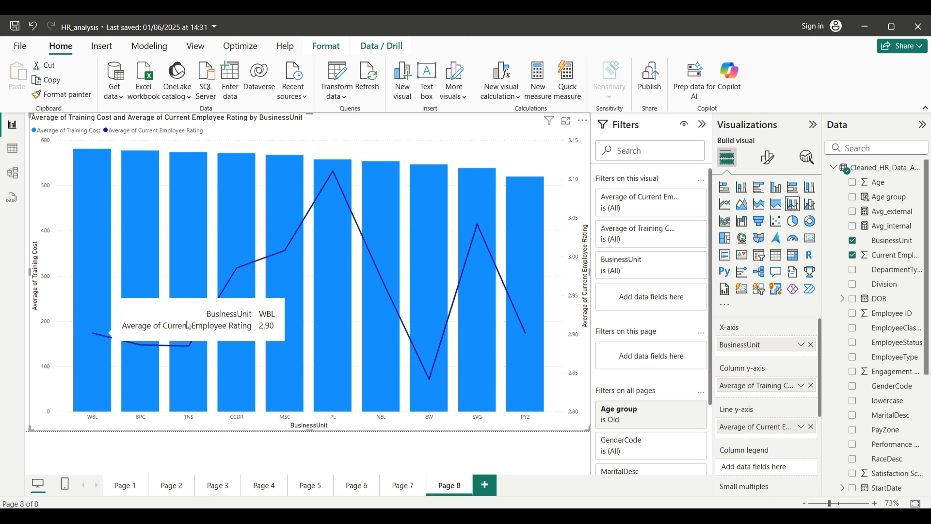
Switch to the Word document and read question 10 about average training cost per department or employee classification type.
key("alt+Tab")
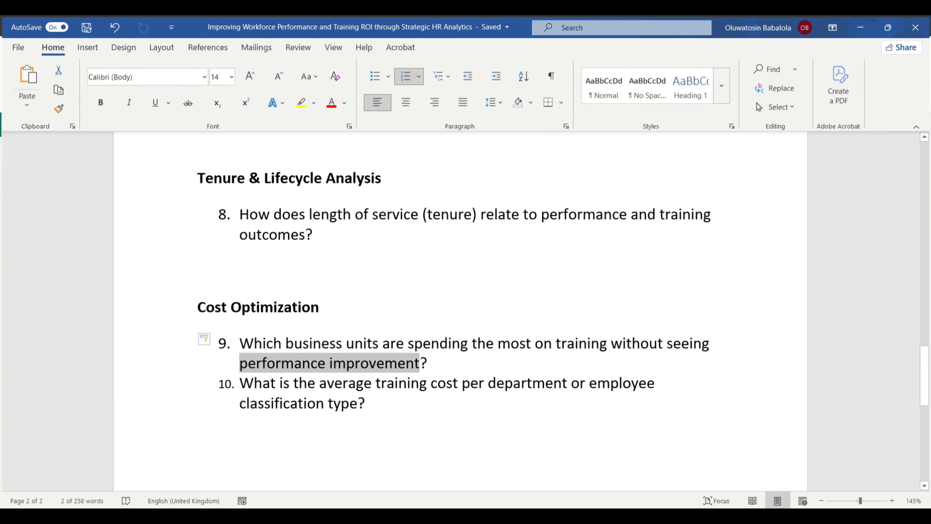
left_click(324, 402)
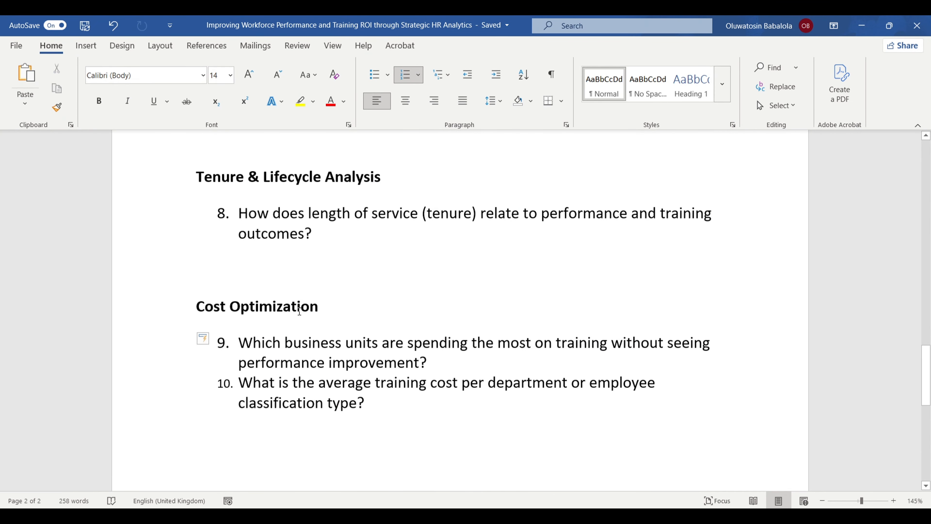
scroll(319, 316, "down", 3)
scroll(321, 317, "down", 4)
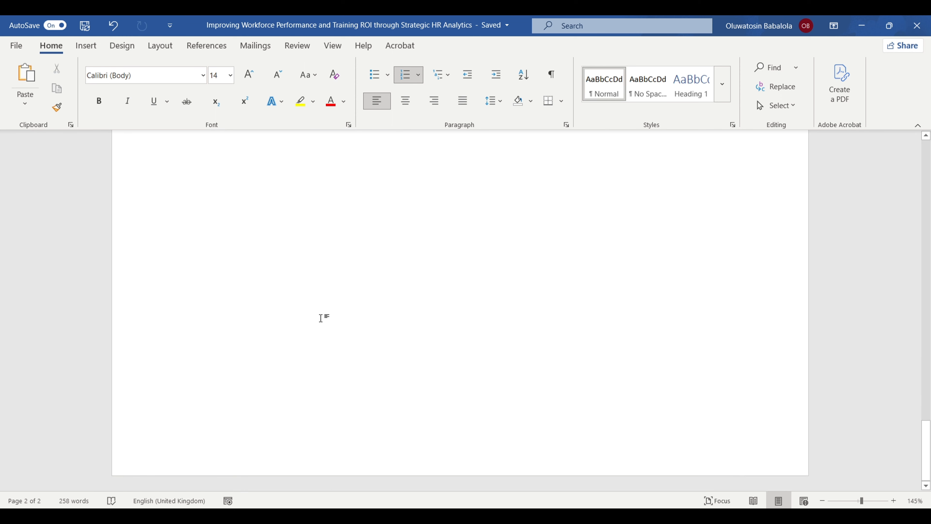
scroll(321, 317, "up", 6)
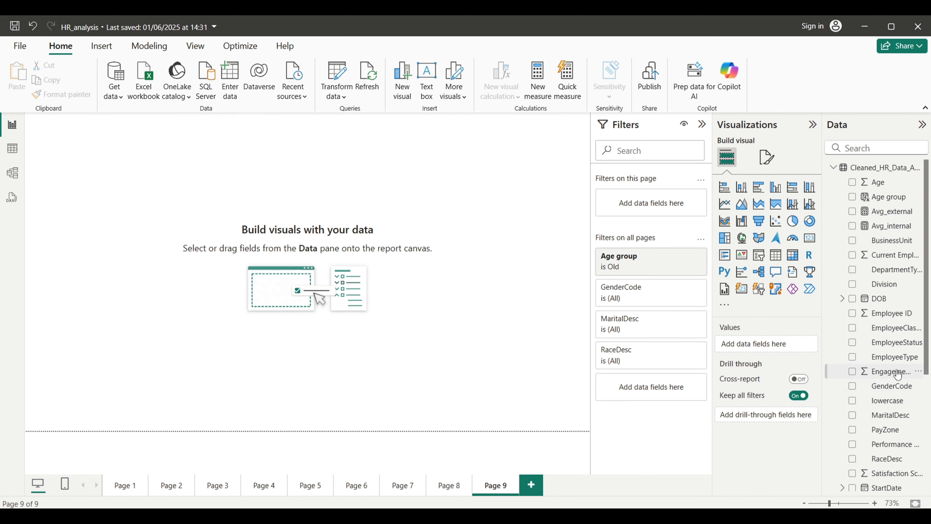
Switch to Power BI and build a table of DepartmentType and Training Cost on a new report page, rechecking question 10 in Word.
scroll(897, 374, "down", 5)
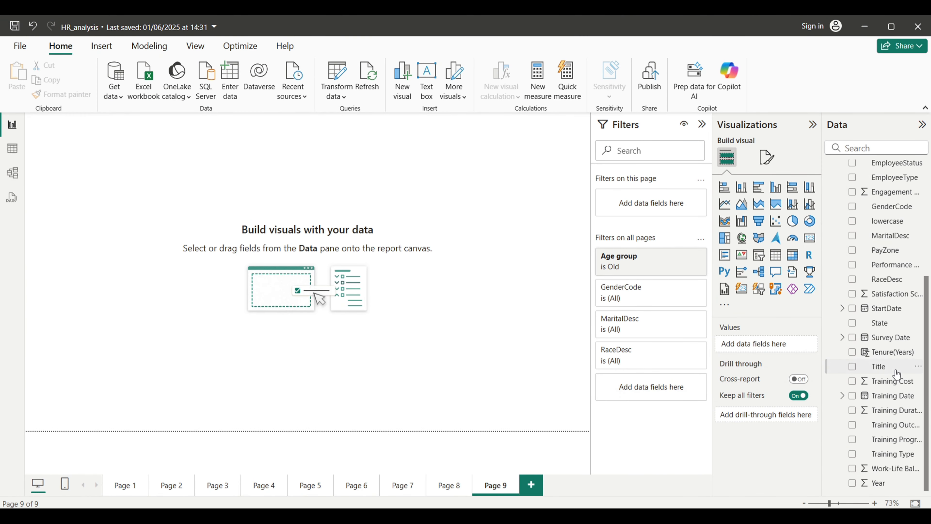
scroll(894, 297, "up", 3)
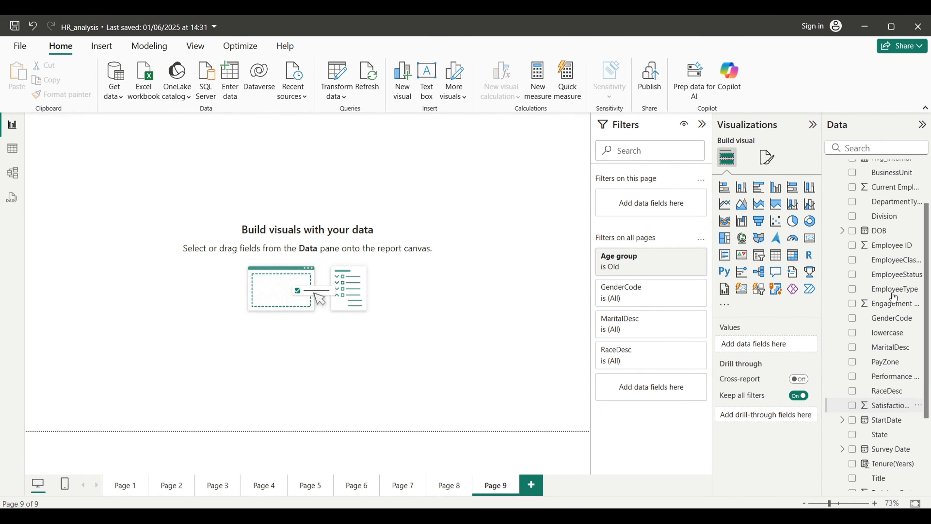
scroll(892, 297, "up", 2)
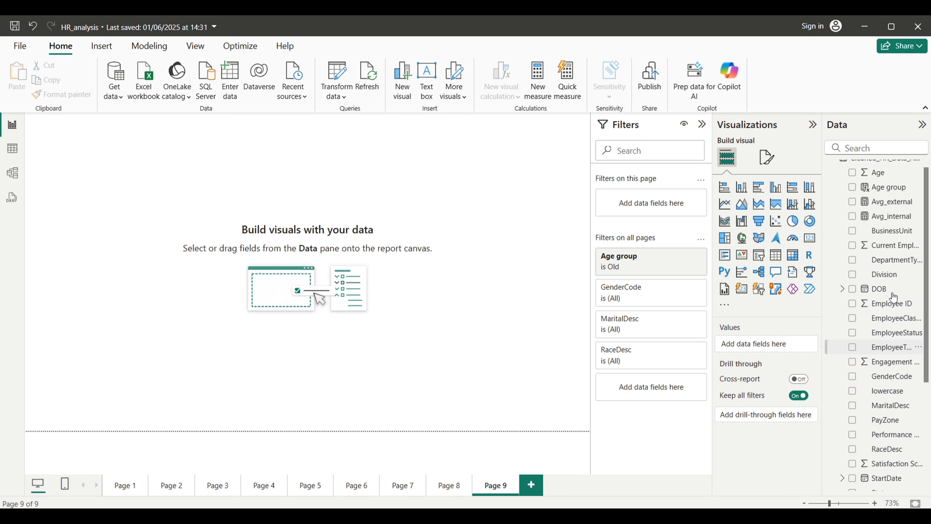
left_click(853, 264)
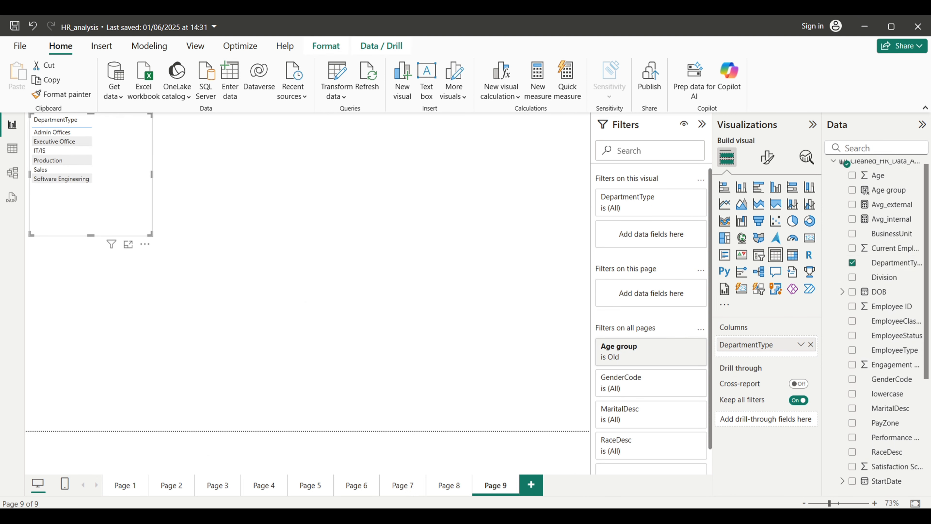
left_click(631, 517)
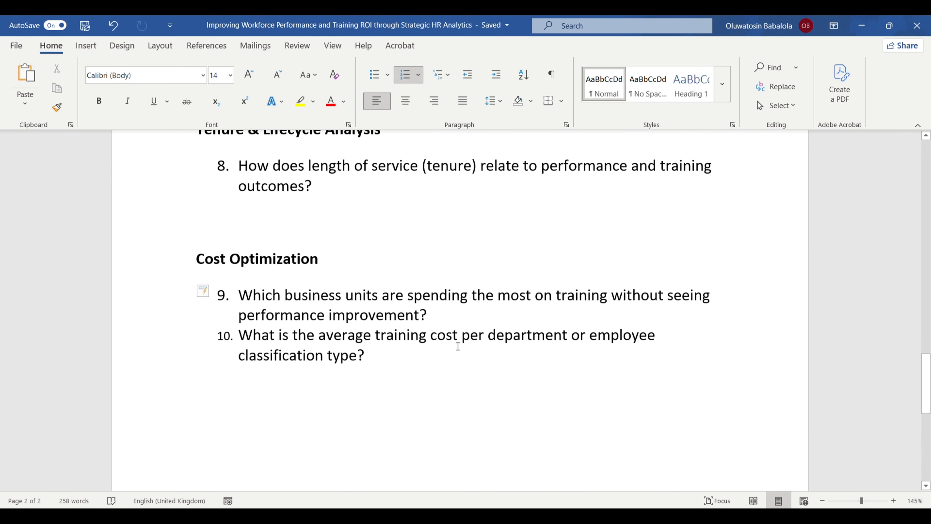
left_click(646, 516)
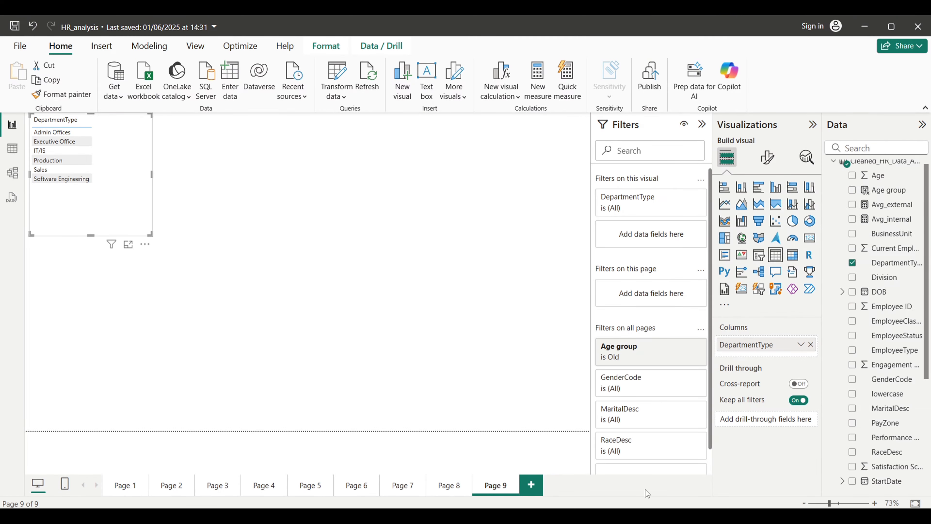
scroll(854, 308, "down", 5)
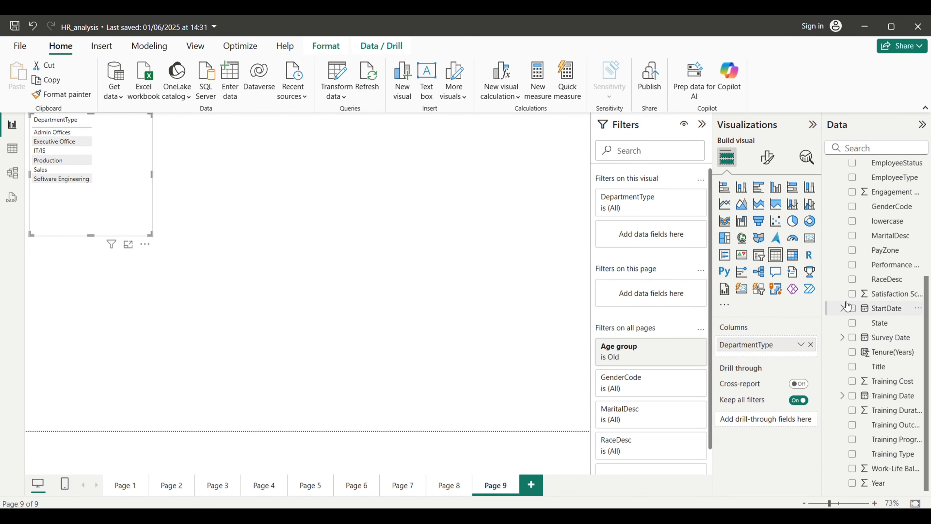
left_click(852, 381)
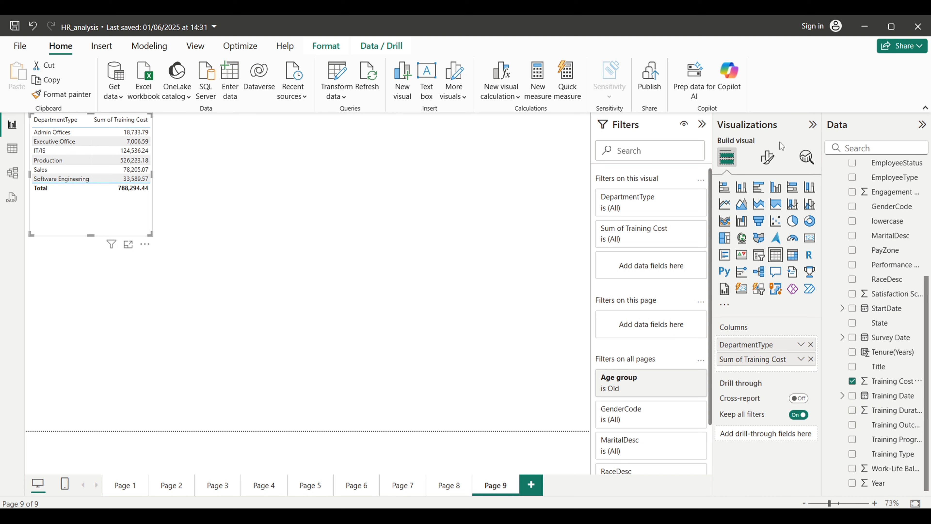
Aggregate Training Cost by average and turn the department table into an enlarged funnel chart, trying a pie chart first.
left_click(792, 222)
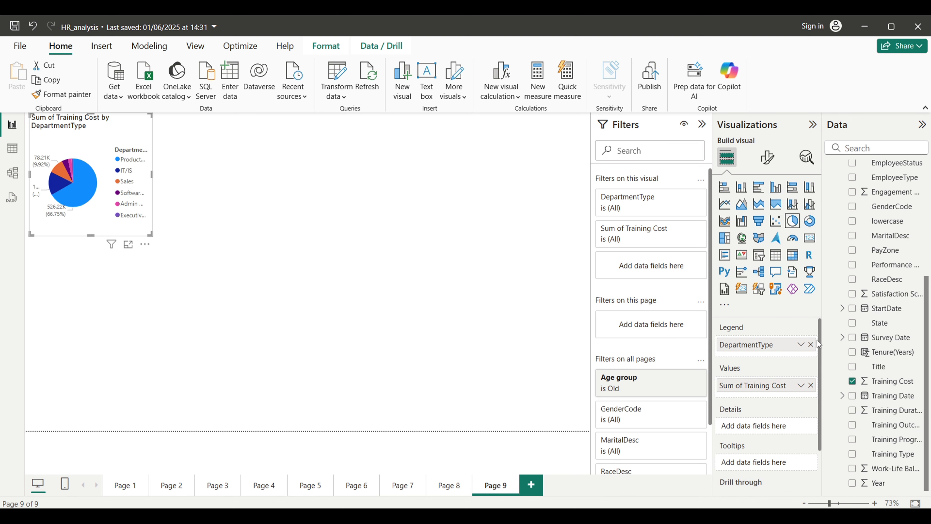
left_click(800, 385)
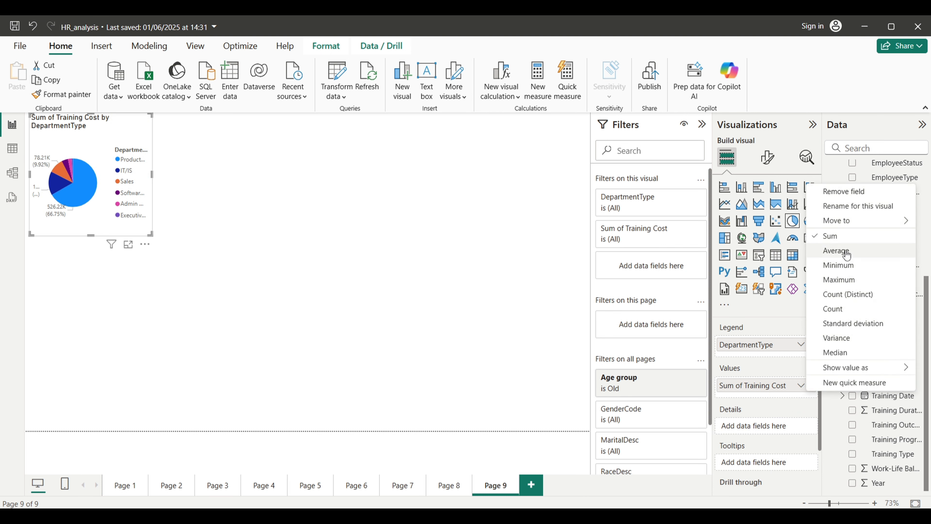
left_click(811, 246)
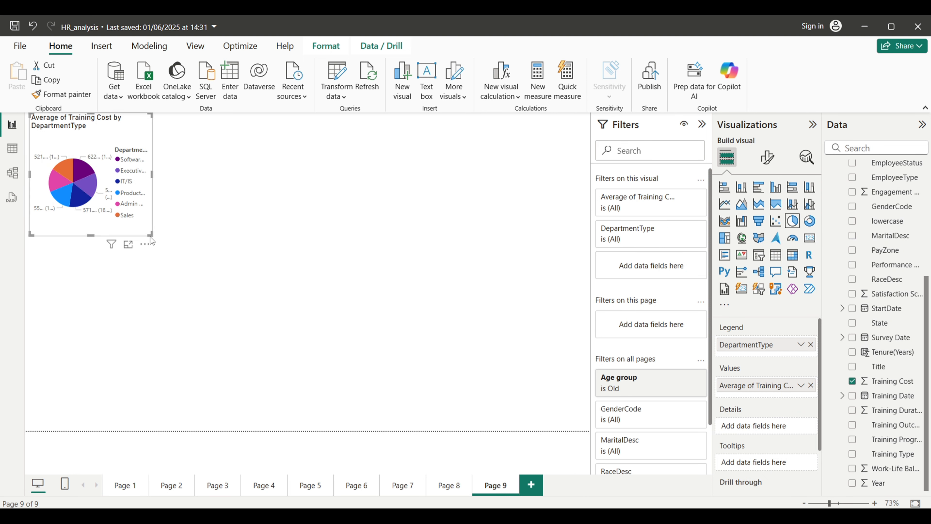
left_click_drag(151, 241, 304, 324)
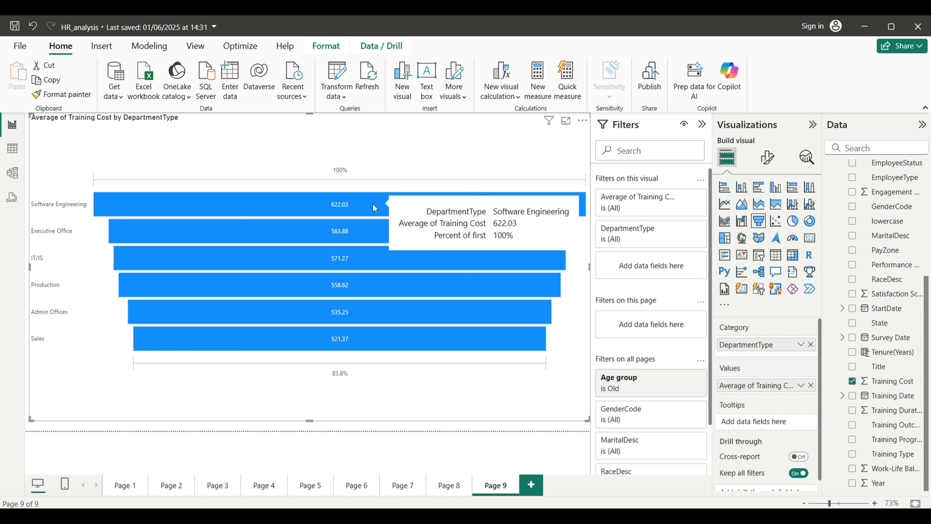
Highlight the Production bar in the funnel chart, clear the highlight, and extend the chart down to the page's lower edge.
left_click(360, 290)
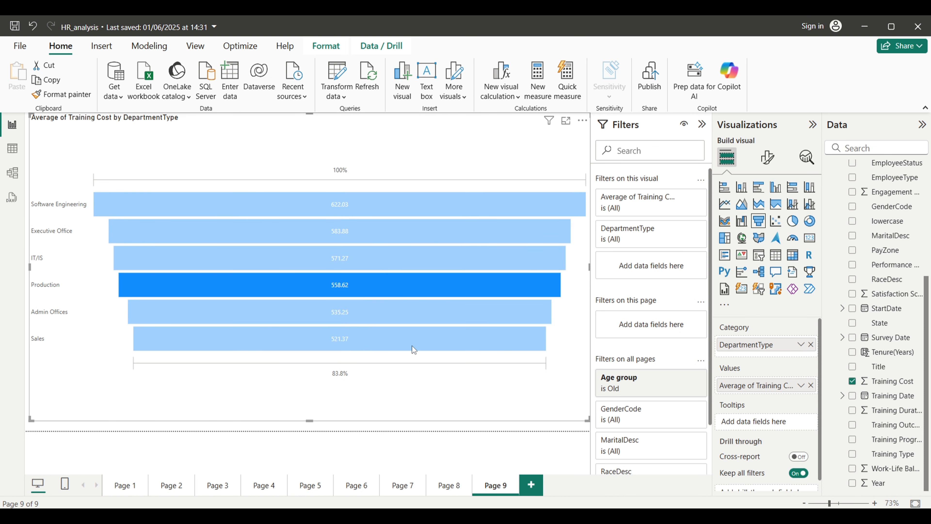
mouse_move(447, 347)
left_click(463, 410)
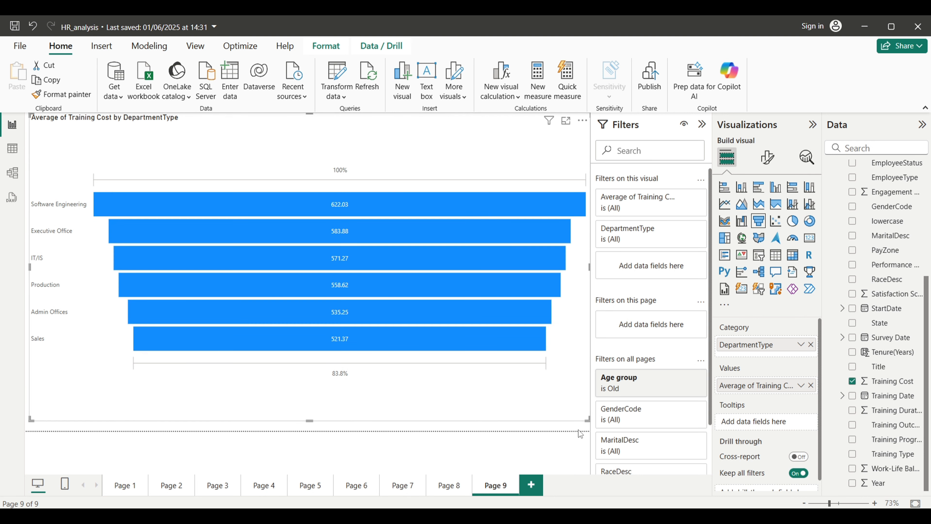
left_click_drag(308, 416, 314, 454)
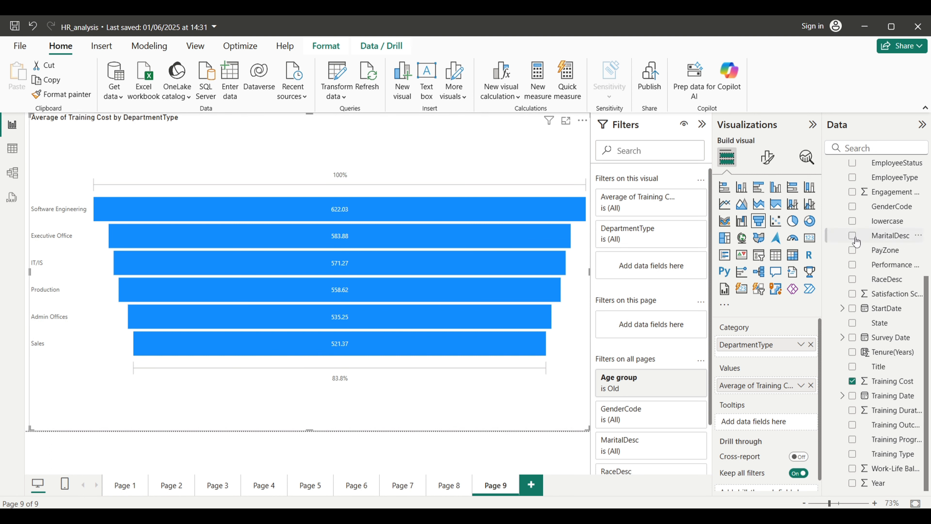
Try a treemap for average training cost by department and return to the funnel chart.
left_click(727, 237)
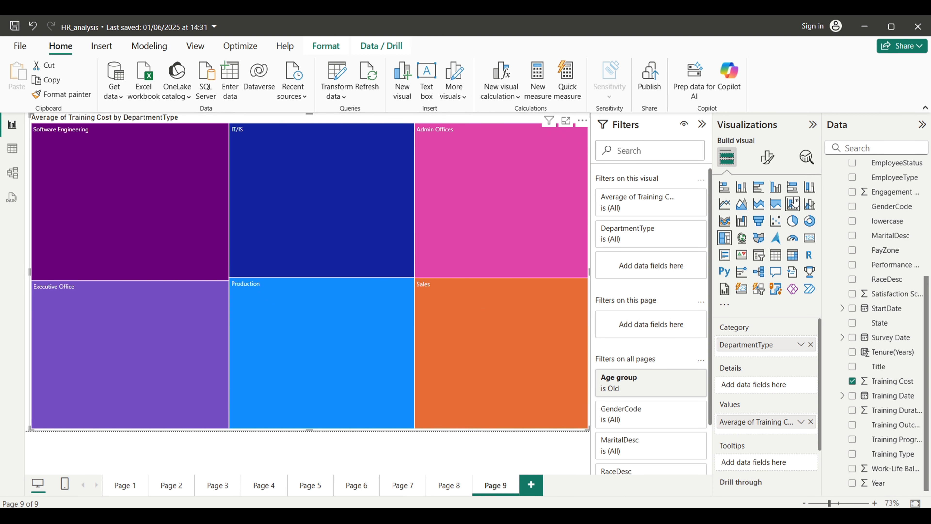
left_click(764, 221)
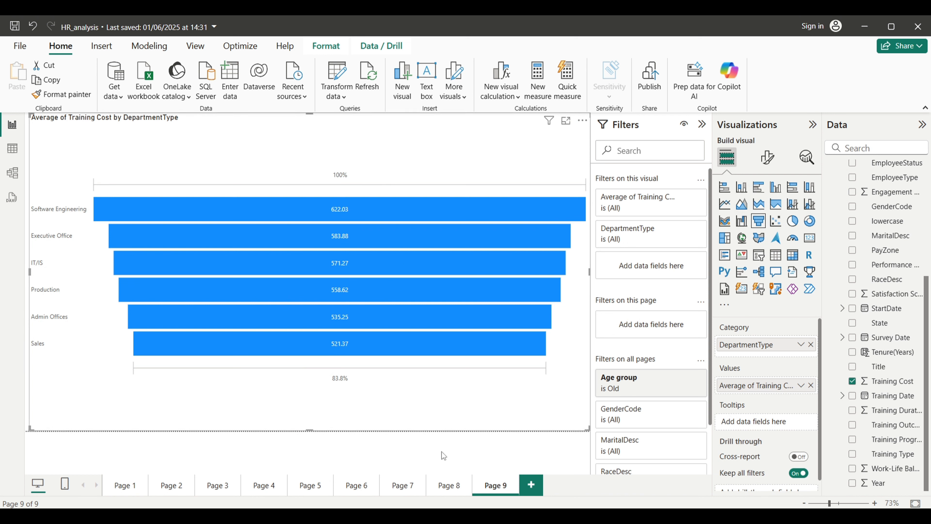
Examine the distinct values of the EmployeeClassificationType column in the data table, leaving it unfiltered, and return to the report.
key("alt+Tab")
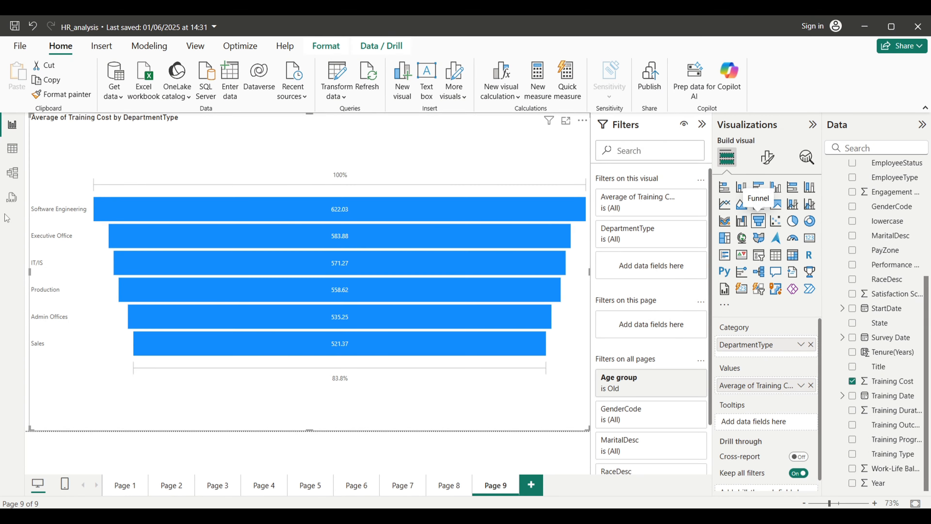
left_click(12, 148)
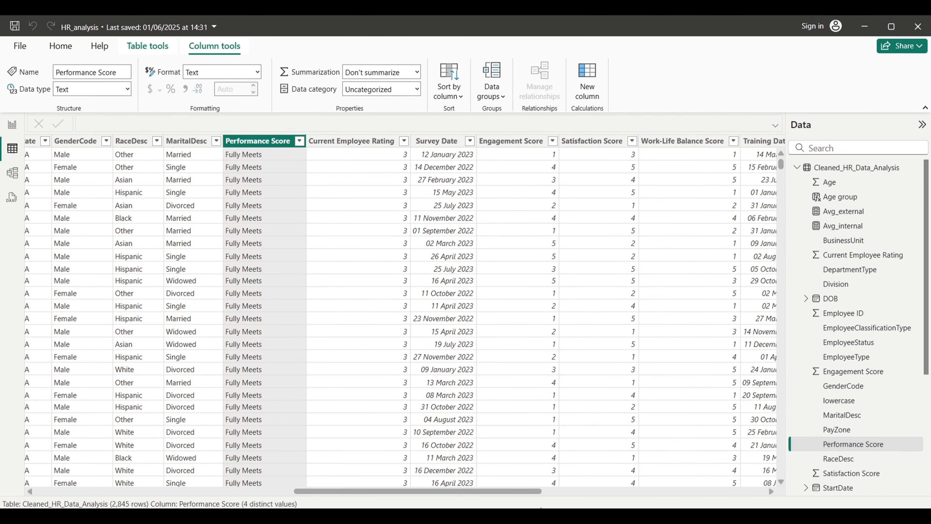
left_click_drag(498, 491, 651, 486)
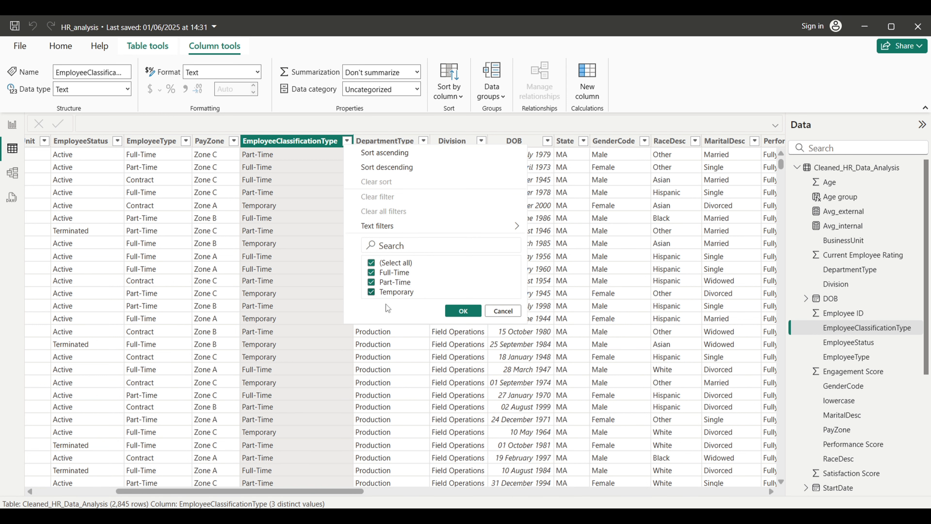
left_click(501, 311)
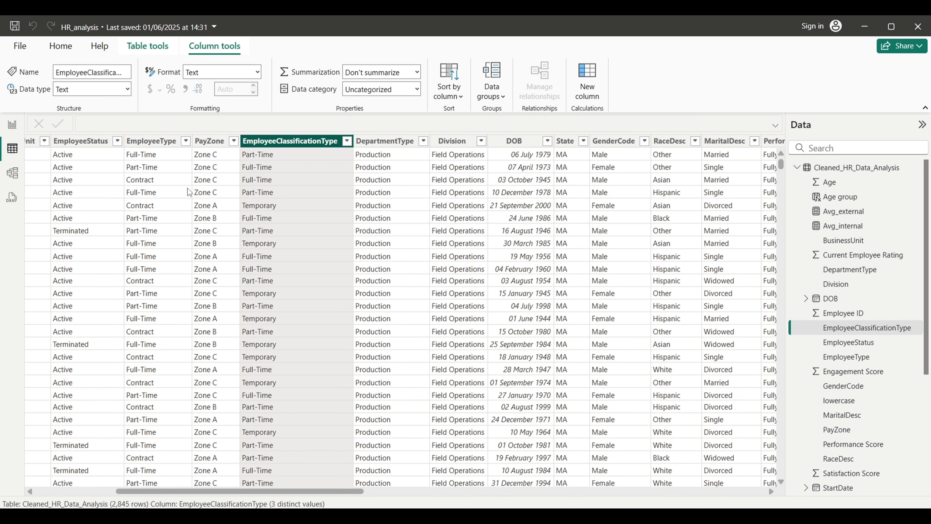
left_click(11, 125)
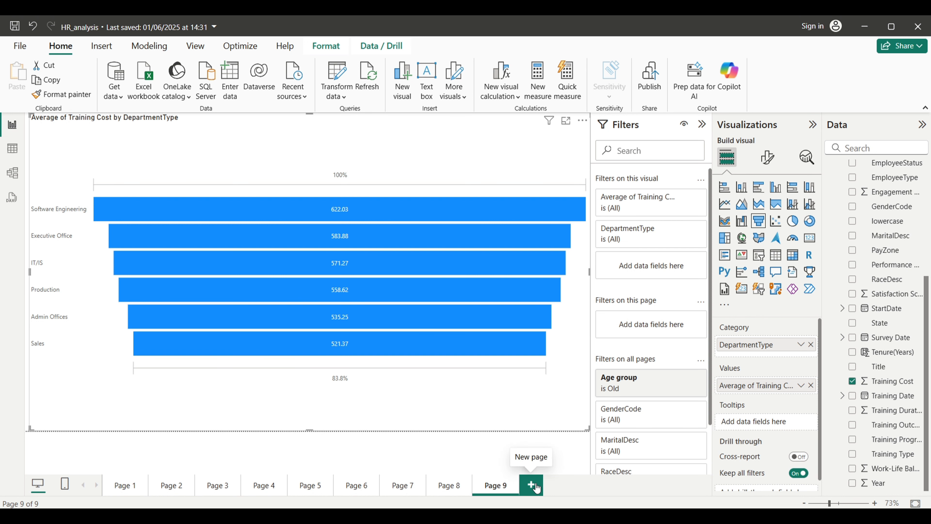
Build a table of EmployeeClassificationType and Training Cost on a new report page.
left_click(532, 485)
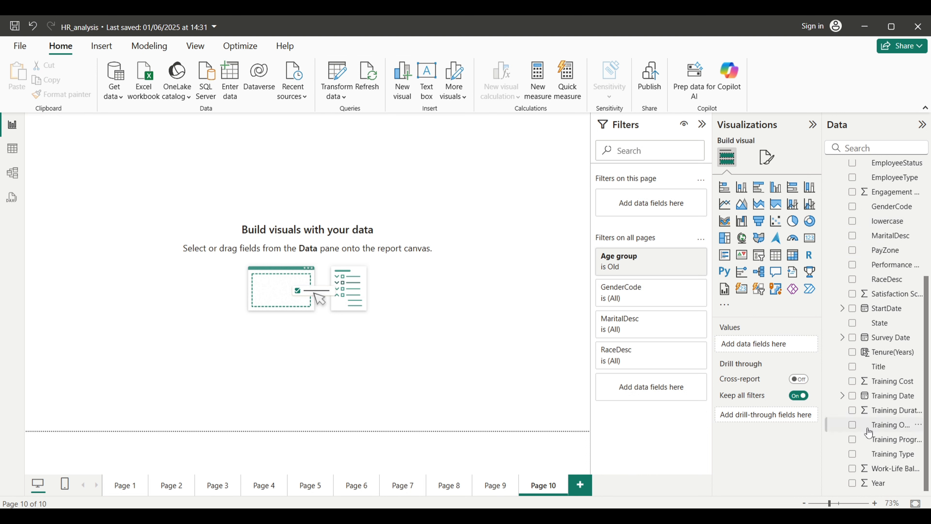
scroll(907, 316, "up", 5)
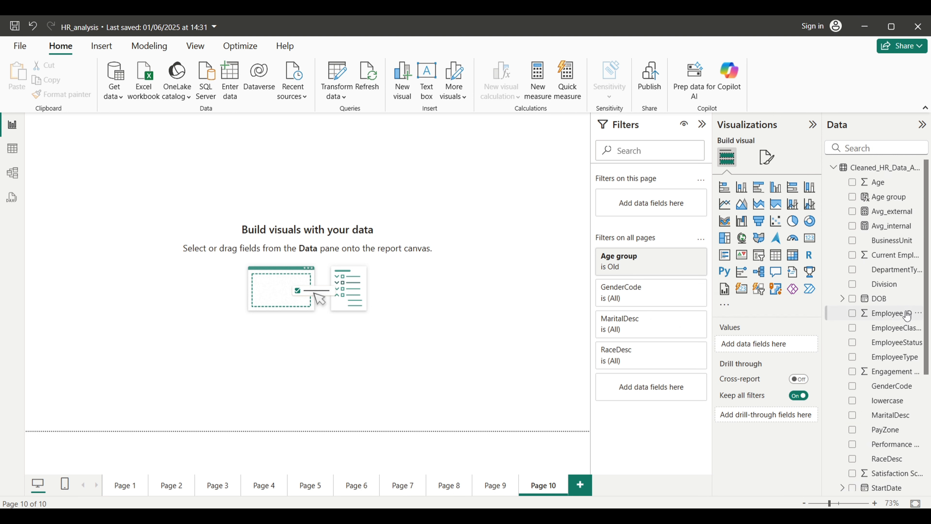
left_click(852, 328)
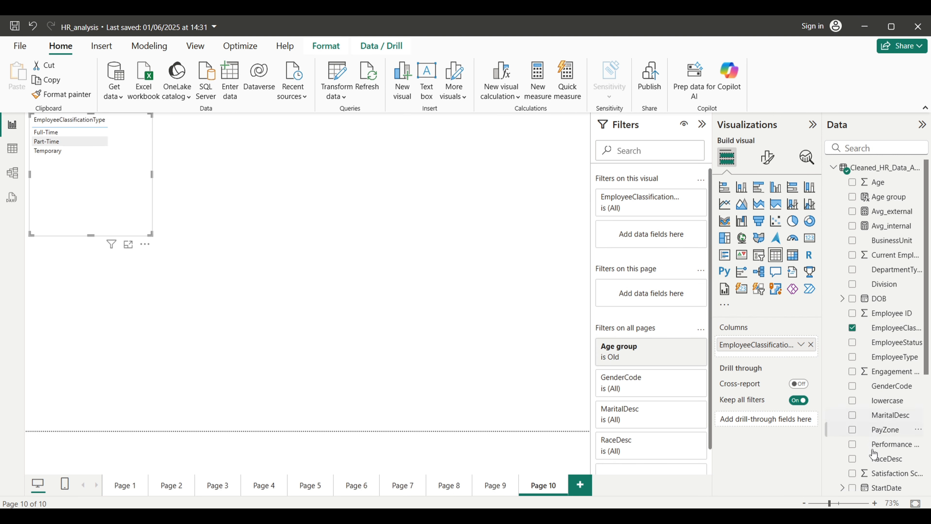
scroll(873, 449, "down", 5)
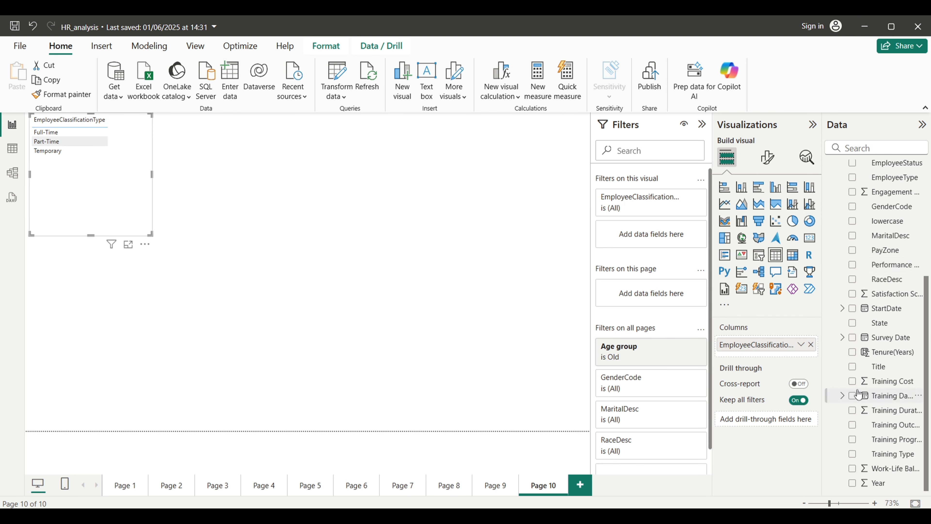
left_click(852, 381)
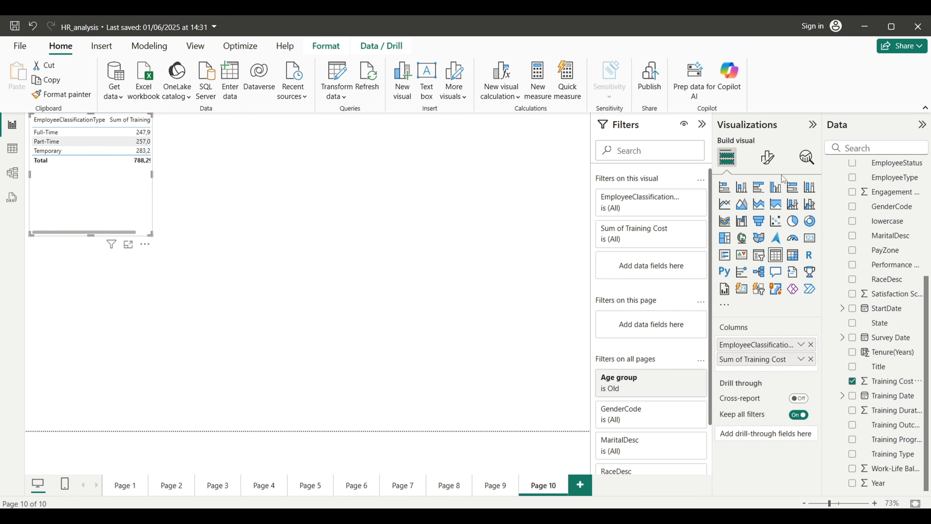
Turn the classification table into a clustered column chart enlarged to nearly fill the page, and aggregate Training Cost by average.
left_click(775, 187)
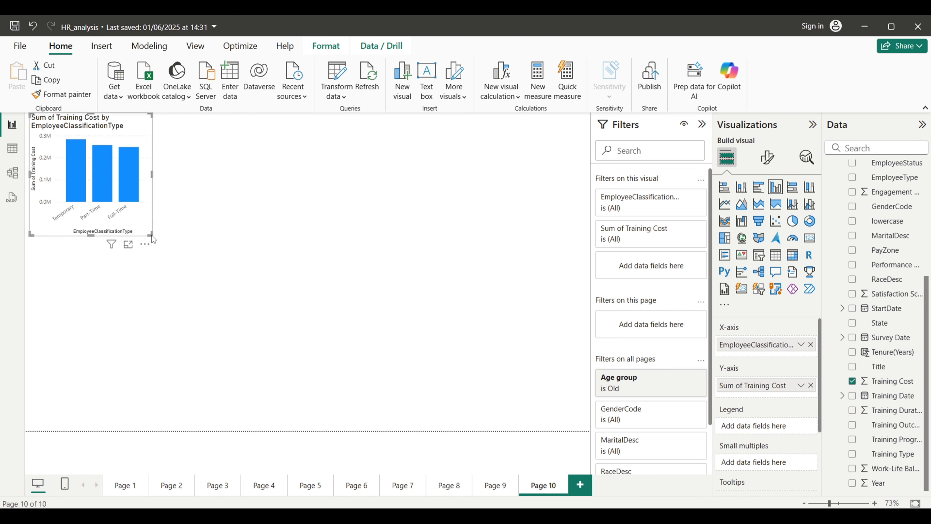
left_click_drag(151, 235, 572, 441)
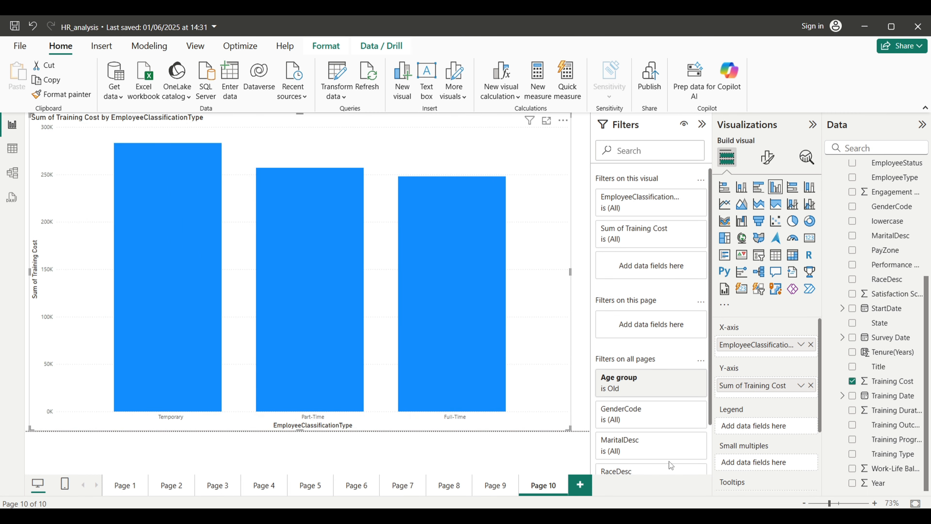
left_click(801, 385)
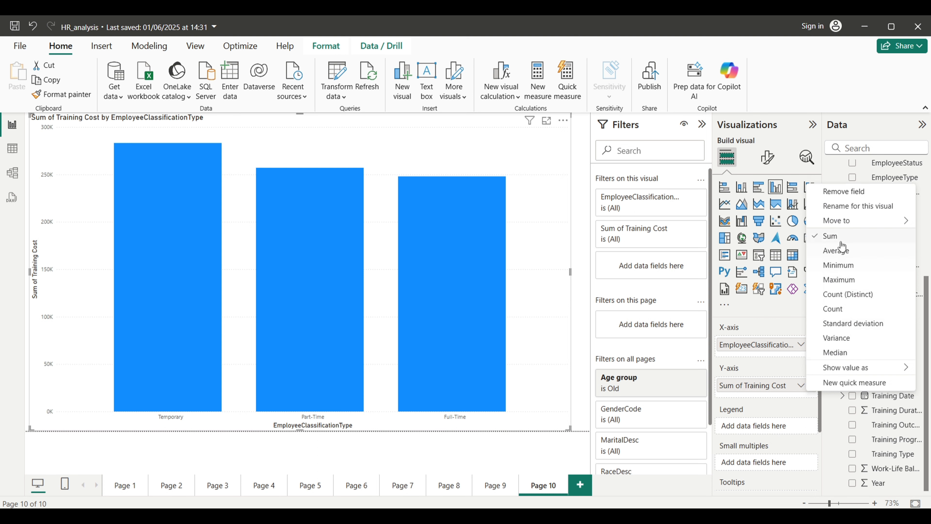
left_click(835, 250)
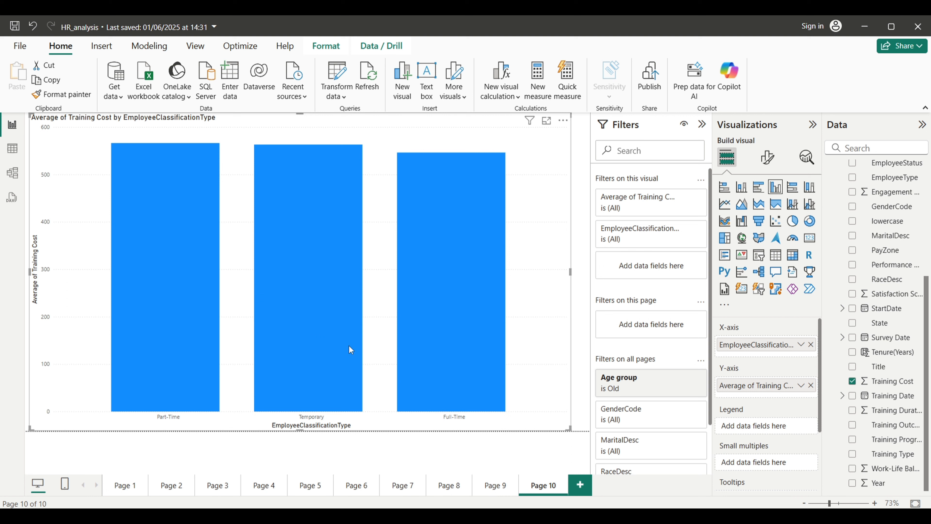
Read the average training cost of the Full-Time, Temporary and Part-Time columns.
mouse_move(492, 269)
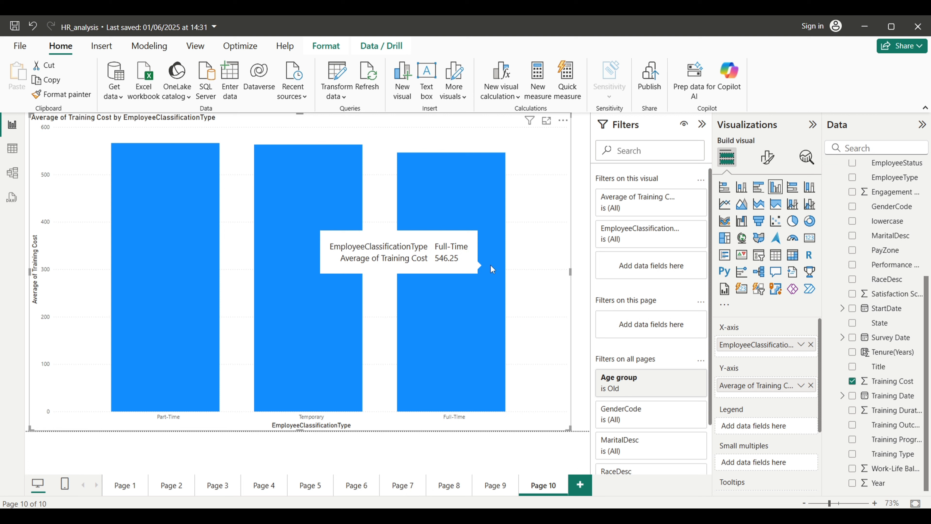
mouse_move(297, 263)
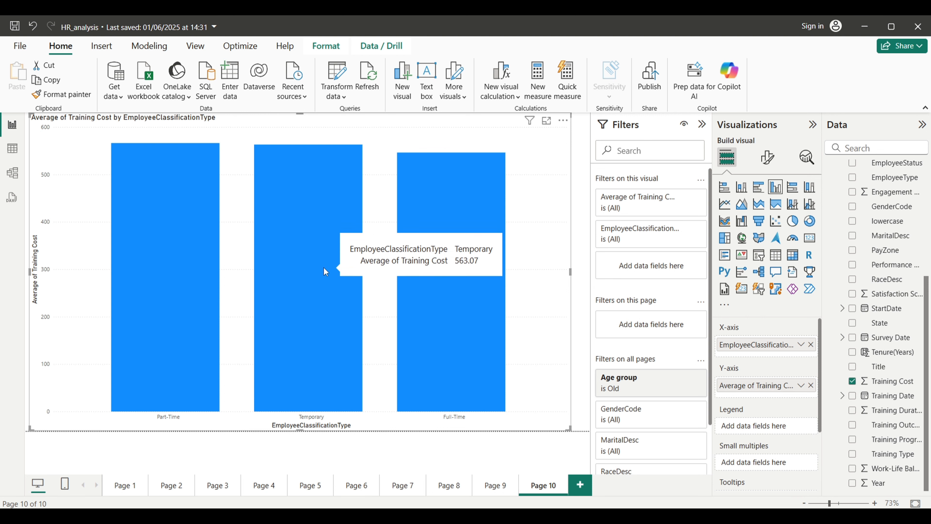
mouse_move(177, 275)
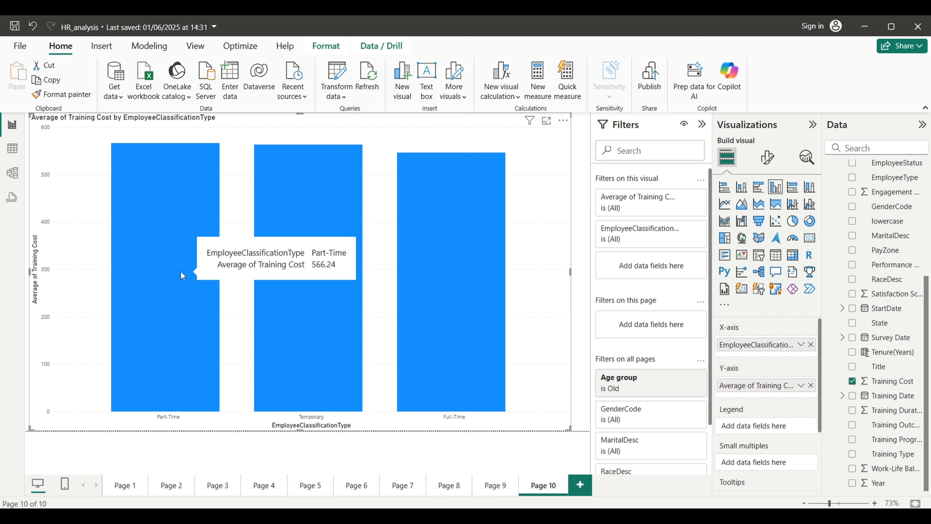
mouse_move(475, 285)
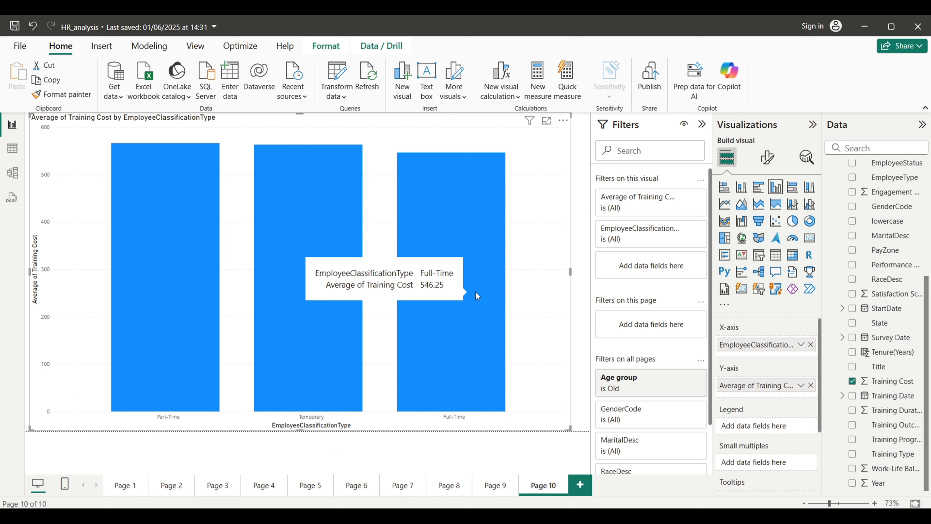
Review the visuals on all report pages in order, from Page 1 through Page 10.
left_click(132, 490)
left_click(172, 487)
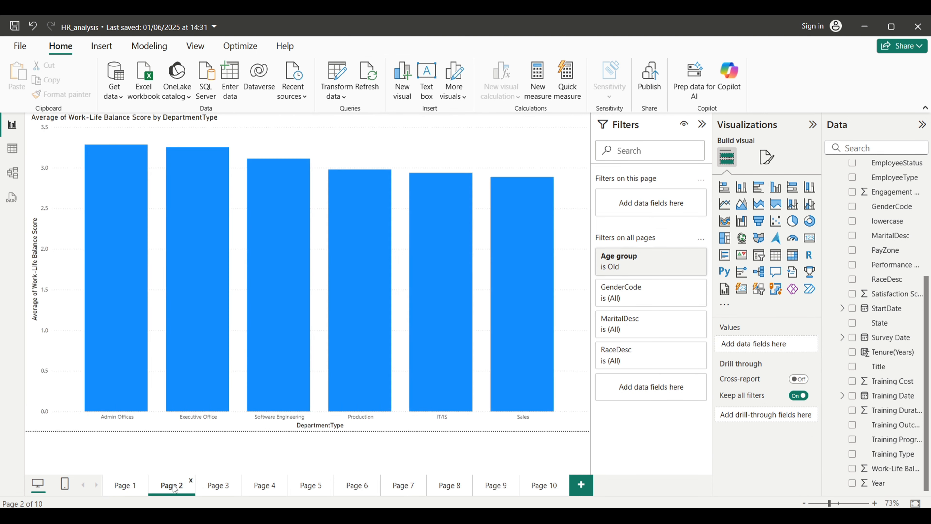
left_click(219, 488)
left_click(261, 488)
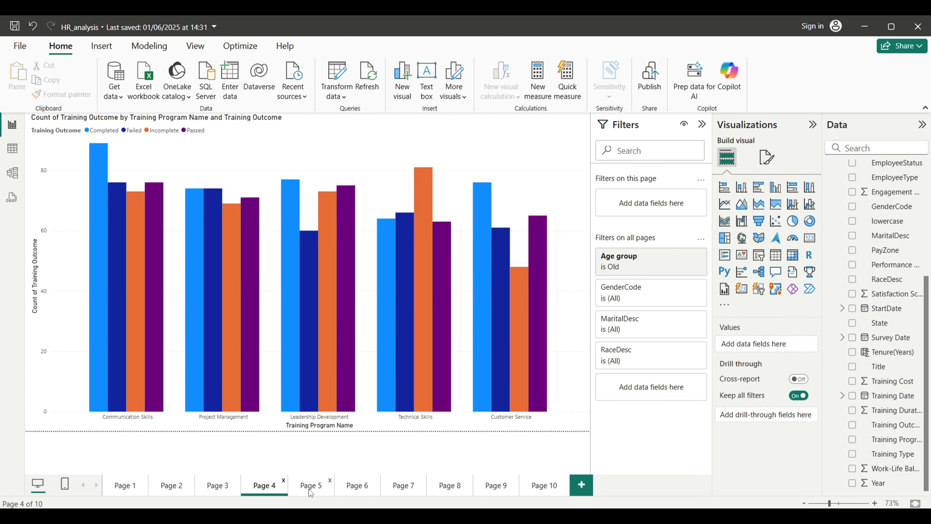
left_click(311, 488)
left_click(369, 488)
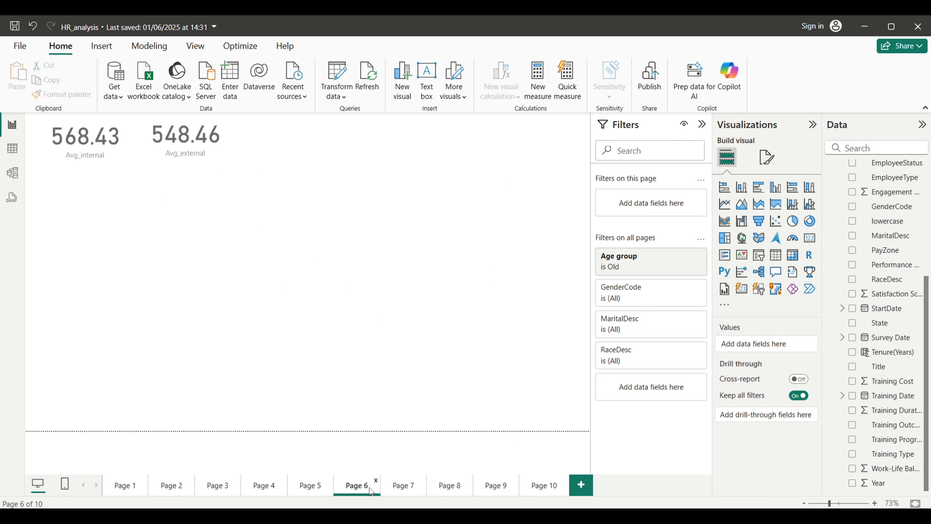
left_click(415, 487)
left_click(451, 490)
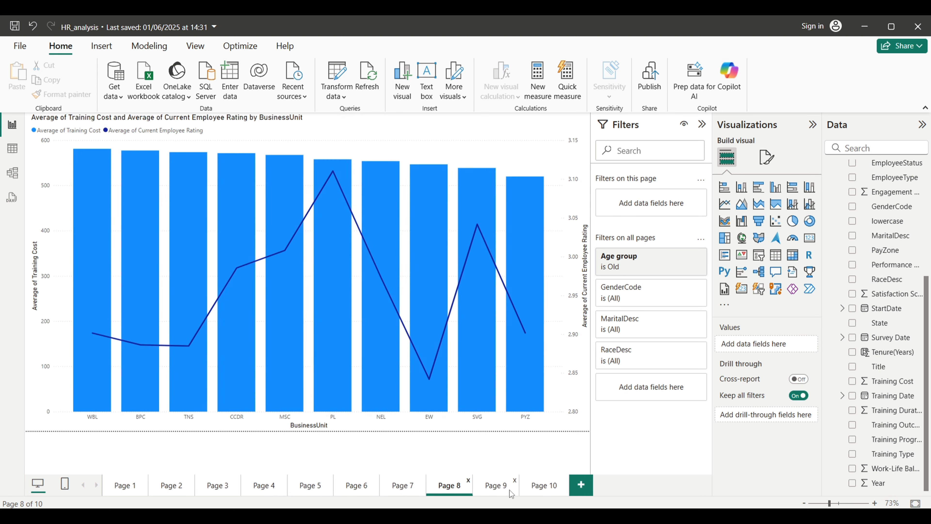
left_click(507, 489)
left_click(546, 488)
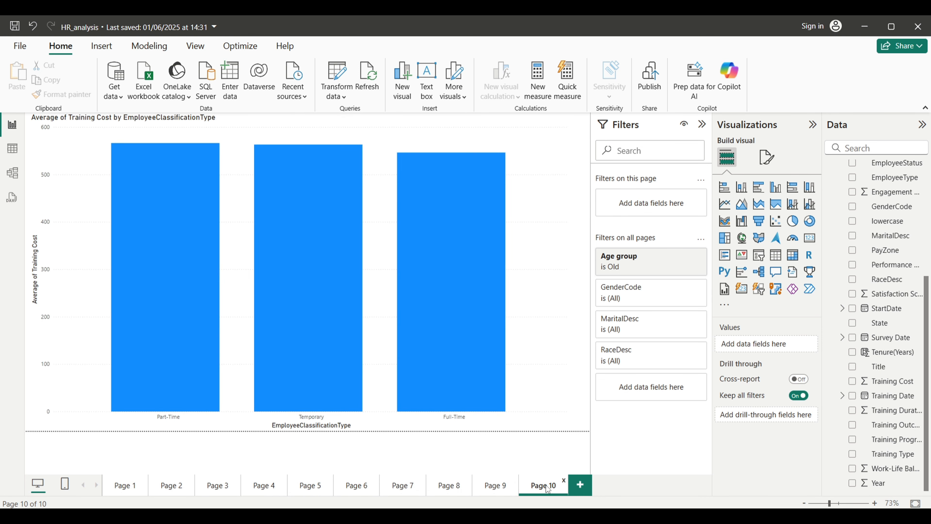